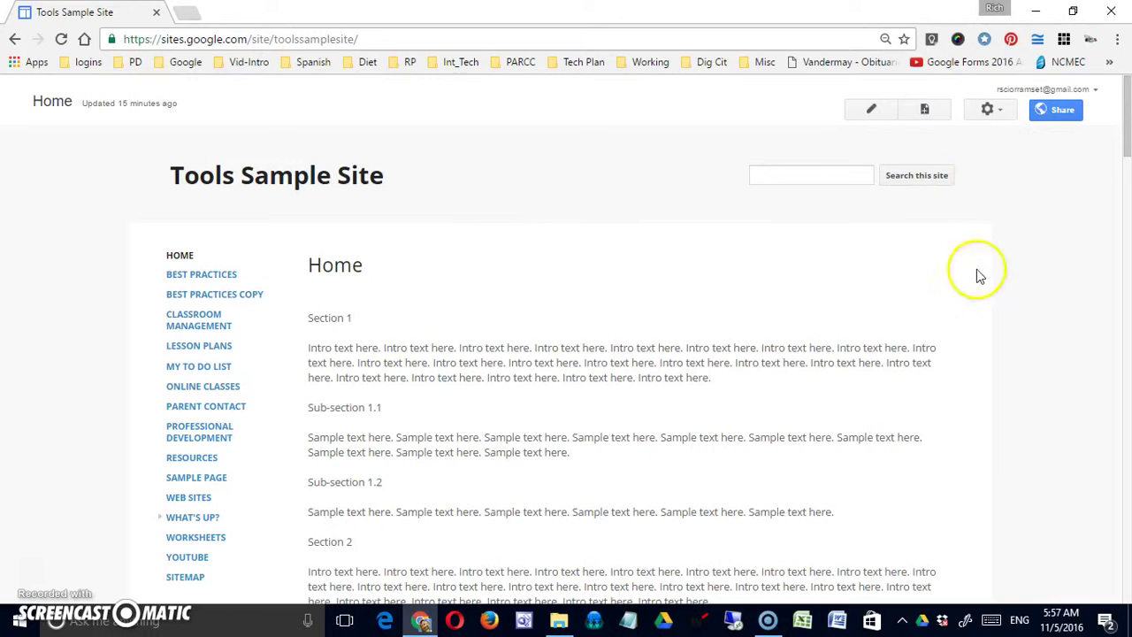
From the site's gear menu, go to Sharing and Permissions for the Tools Sample Site
left_click(1010, 118)
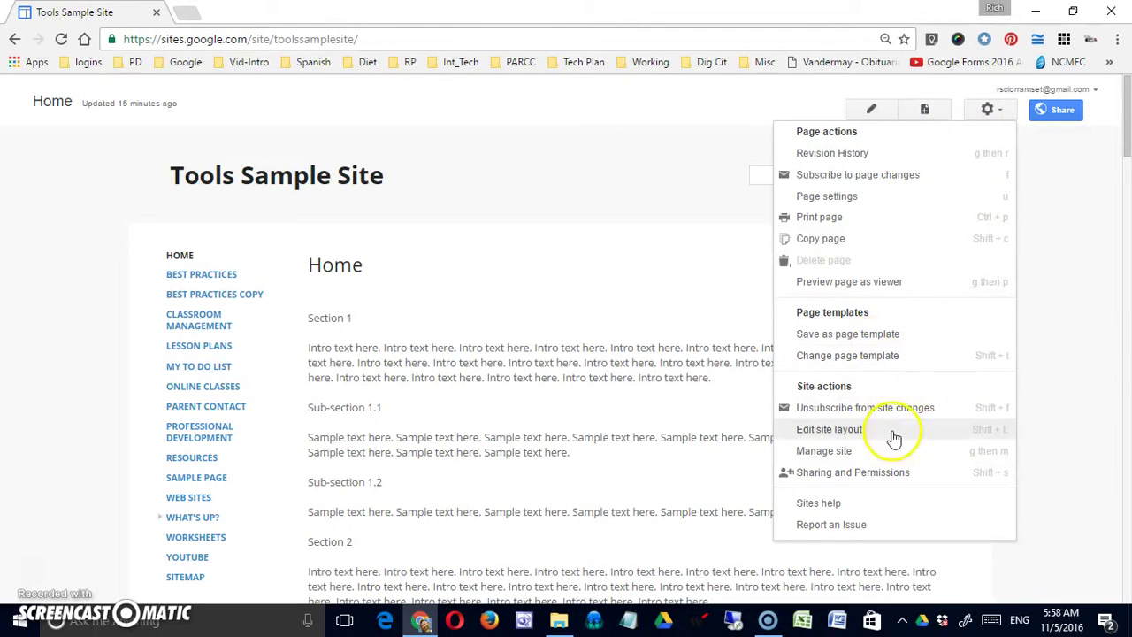
left_click(866, 475)
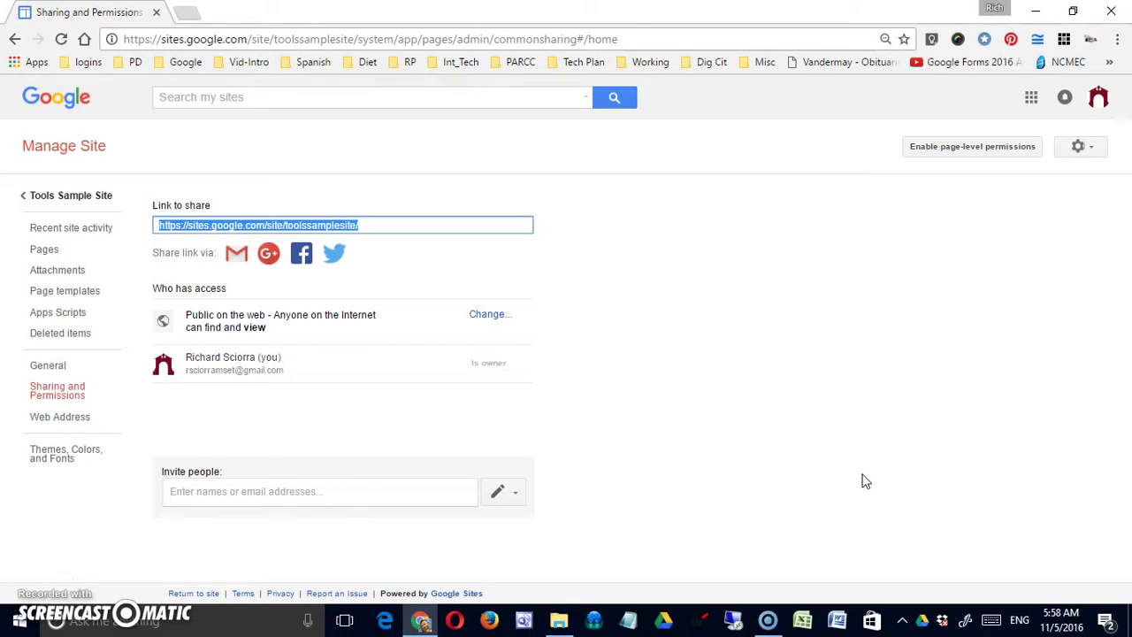
Review the Who has access description showing the site is public on the web
left_click(228, 320)
left_click_drag(205, 312, 332, 321)
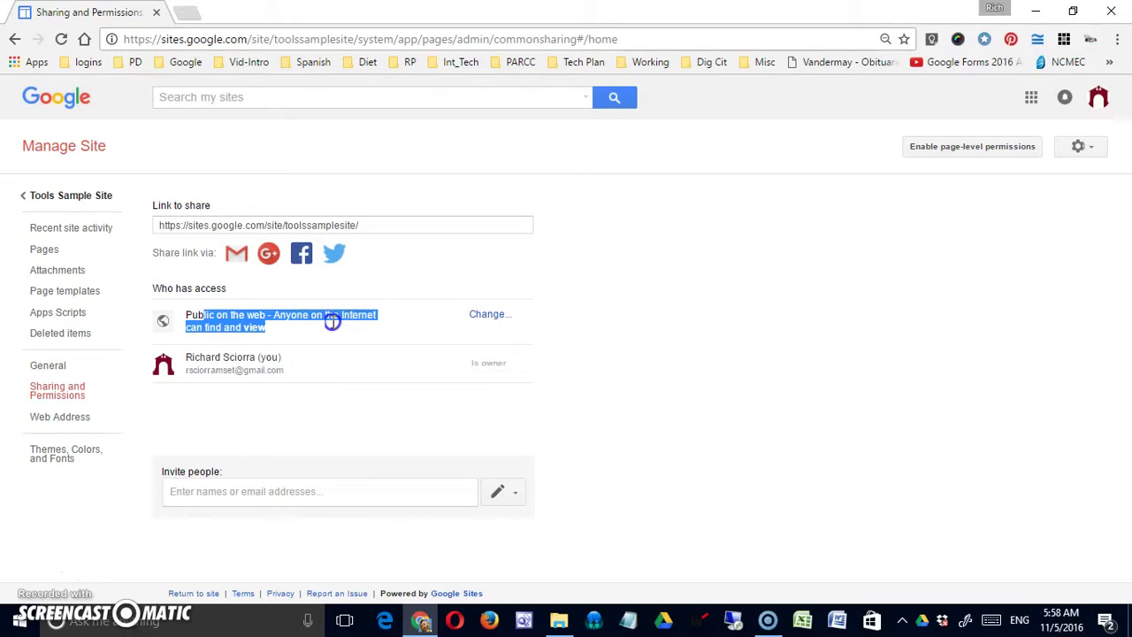
left_click(219, 320)
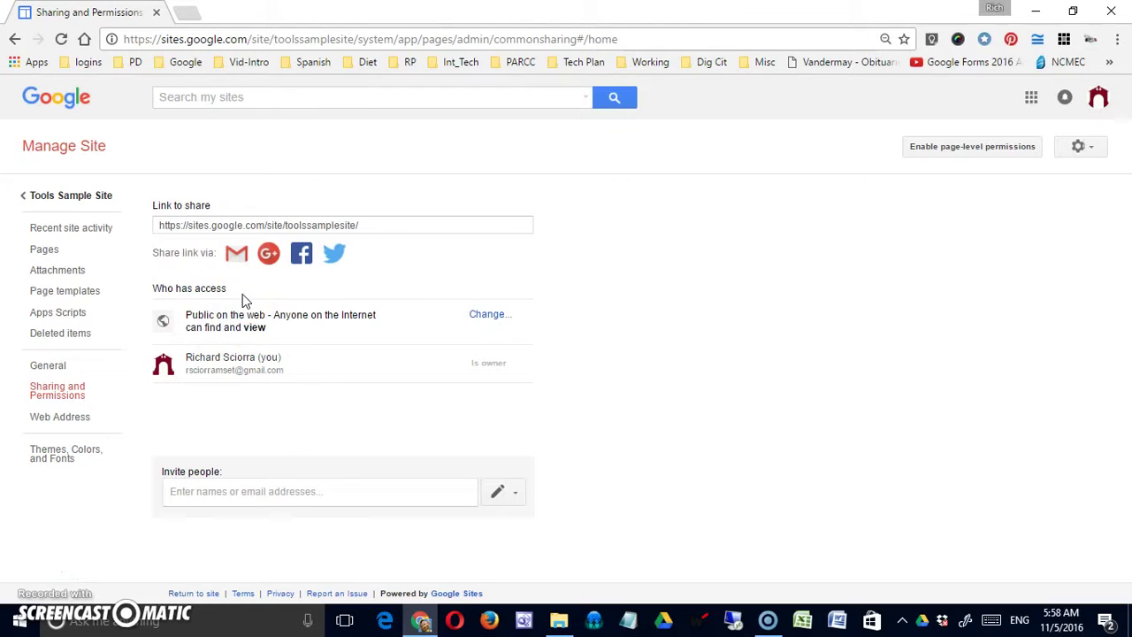
Change the site's visibility from Public on the web to Off – Specific people
left_click(488, 314)
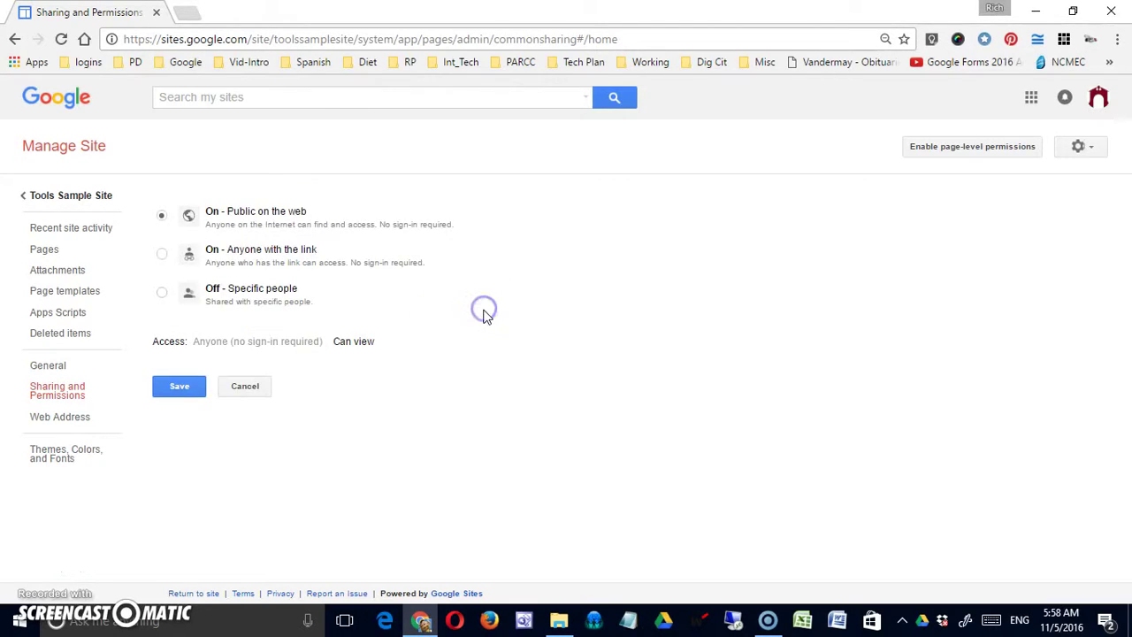
left_click(167, 256)
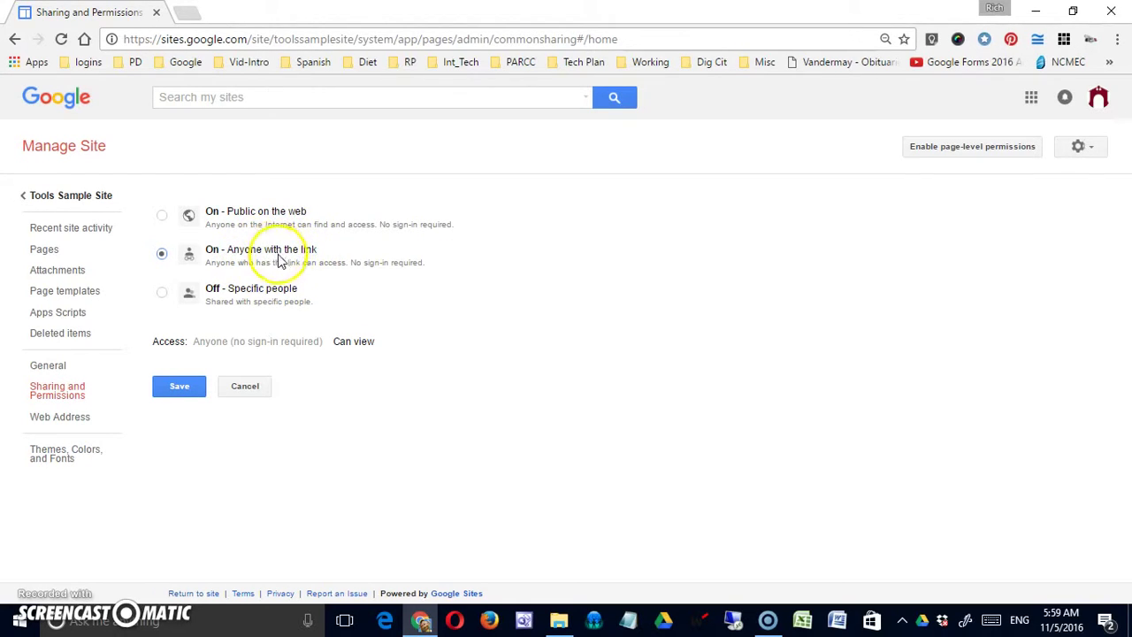
left_click(161, 292)
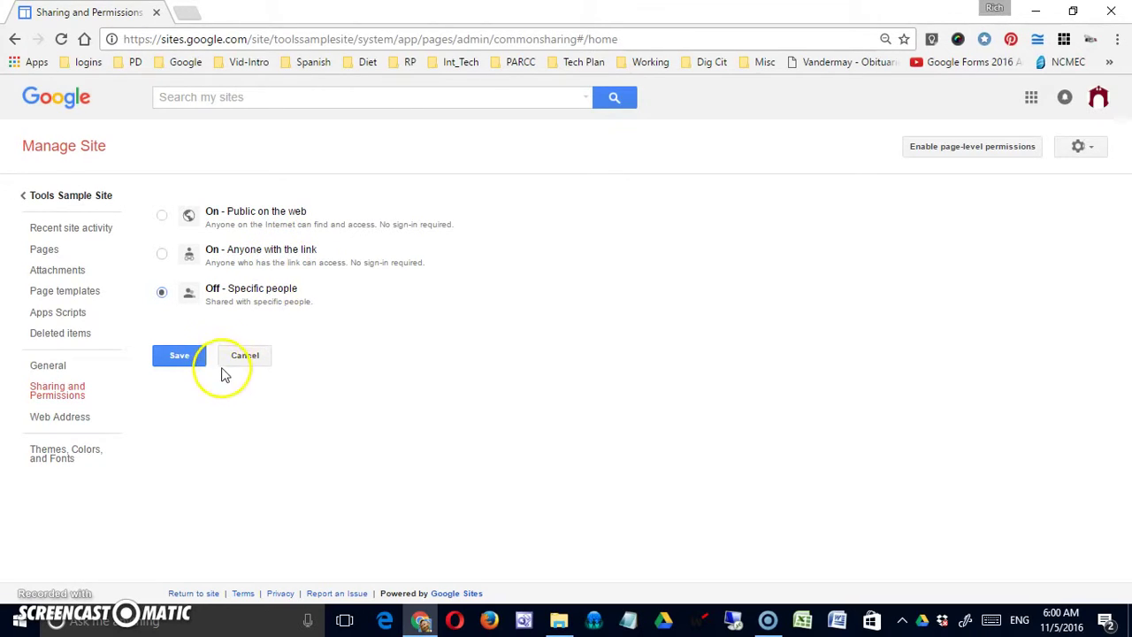
Save the site as Private – Only you can access and move to the Invite people field
left_click(195, 363)
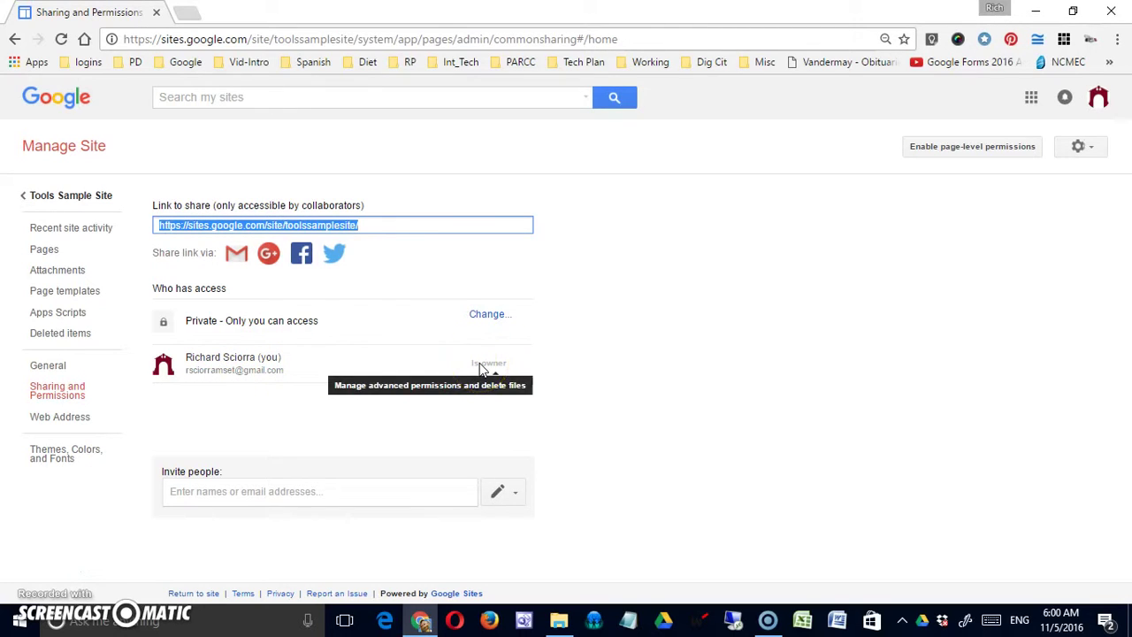
left_click(331, 493)
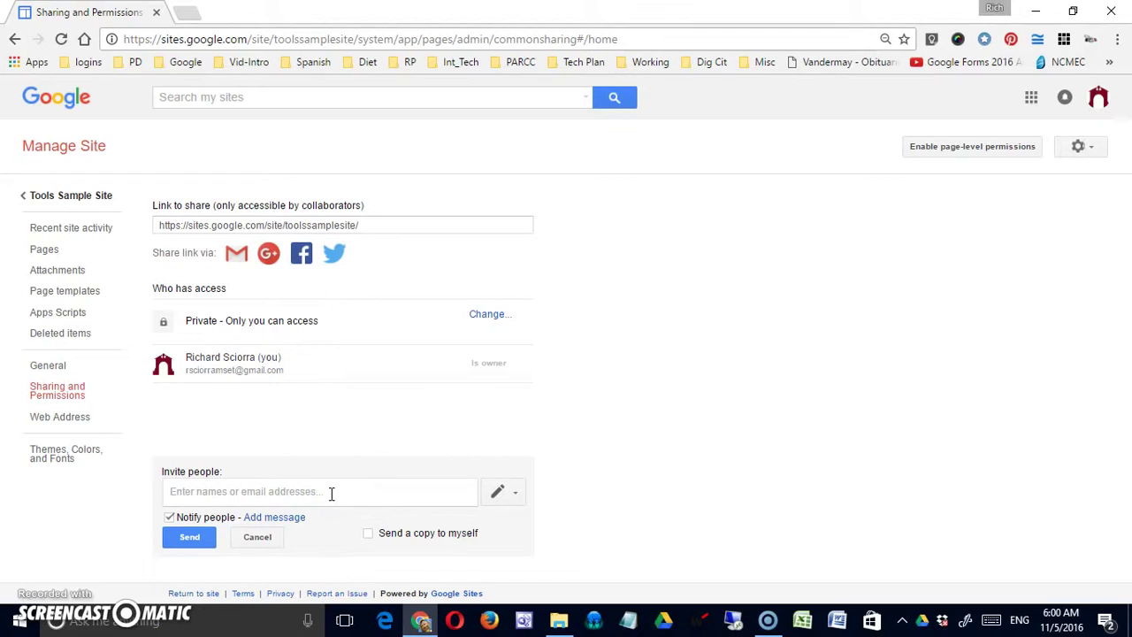
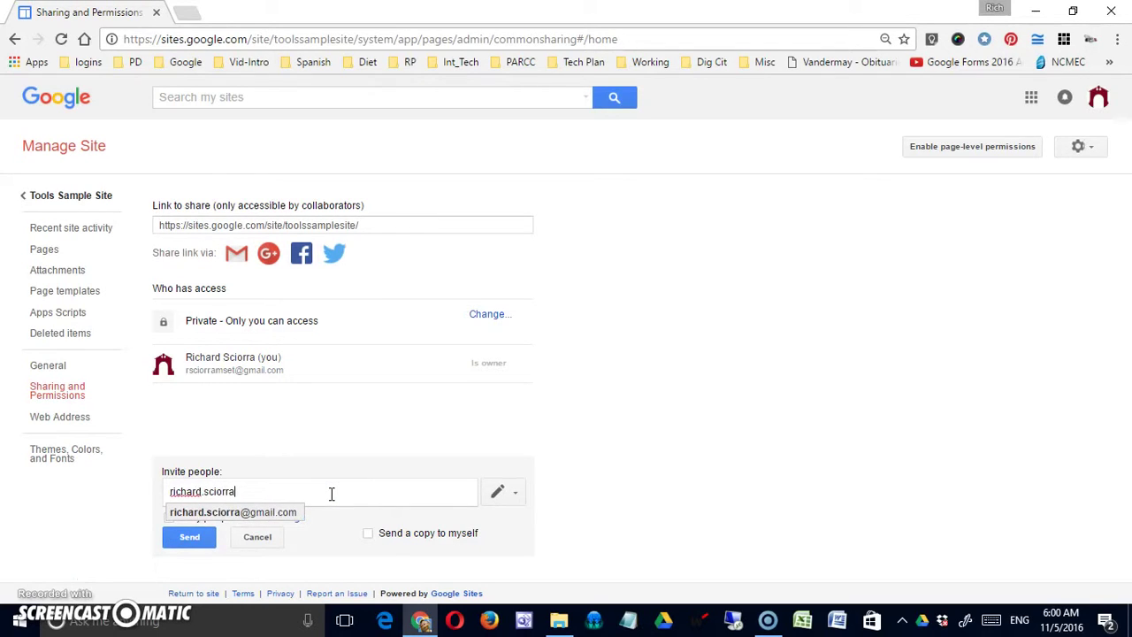
Add a collaborator's address as an invitee and keep the Can edit permission
left_click(290, 513)
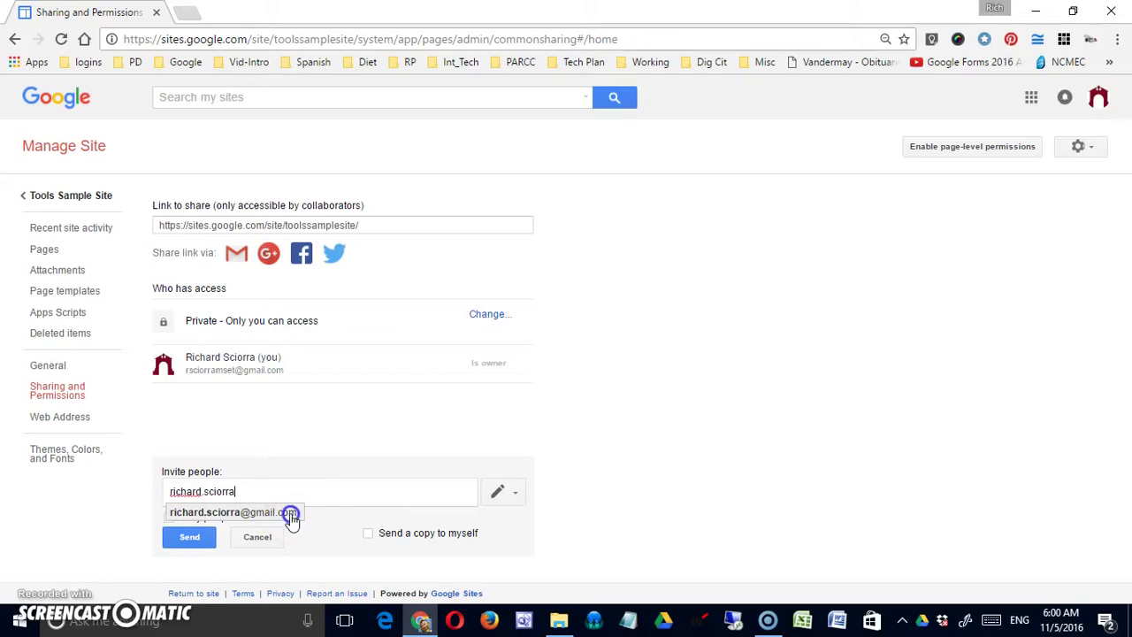
left_click(511, 493)
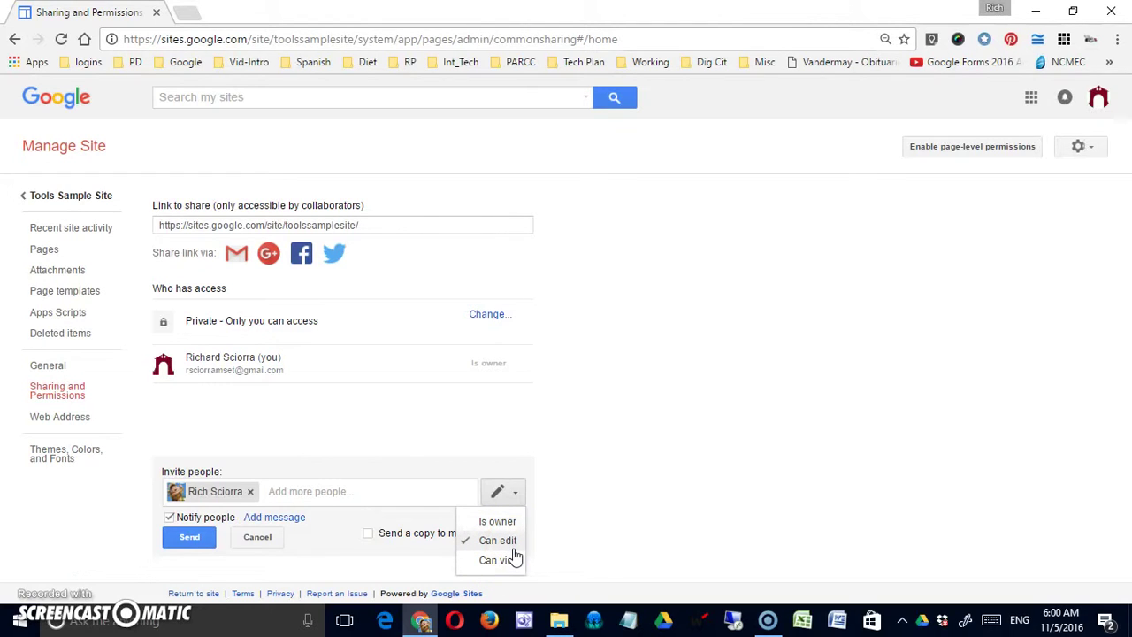
left_click(506, 525)
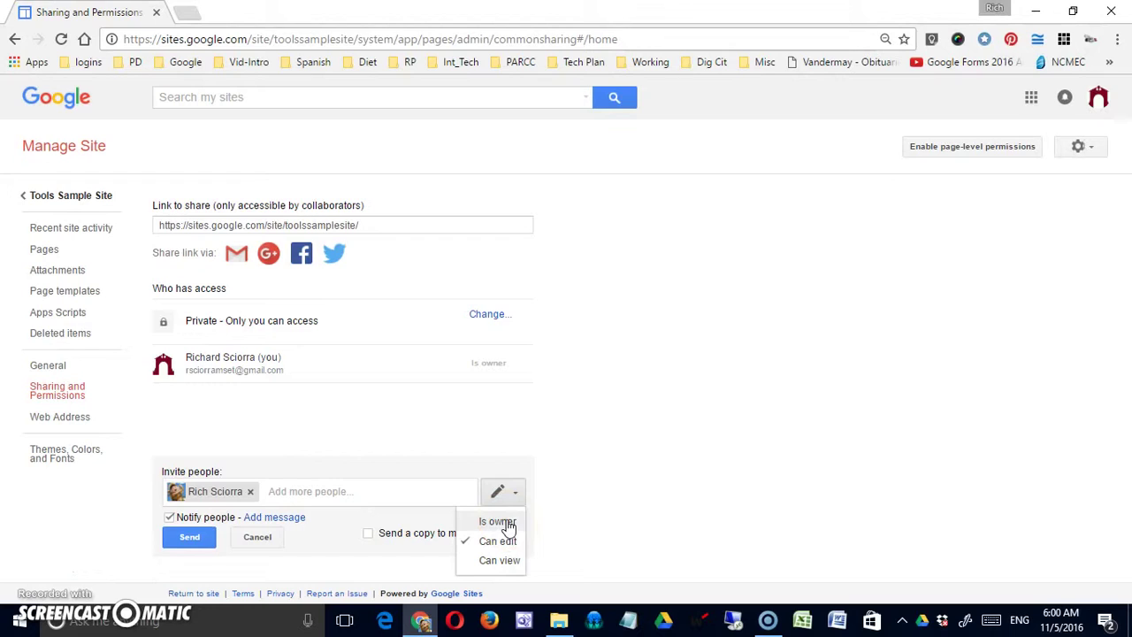
left_click(498, 526)
left_click(498, 539)
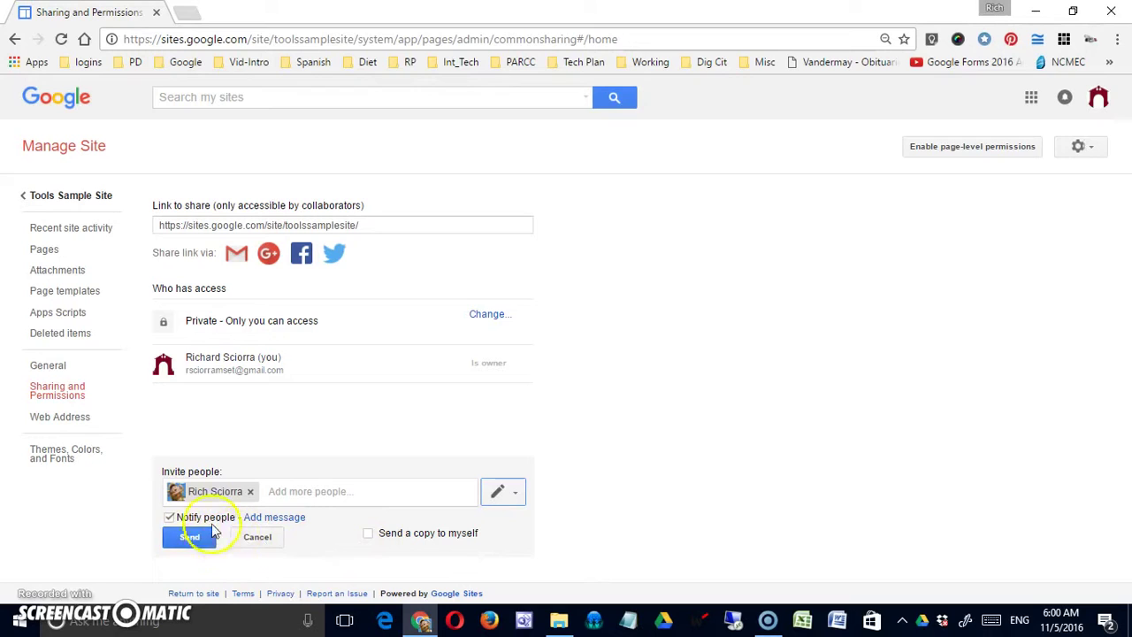
Try adding a personal message to the invitation, then discard it
left_click(281, 516)
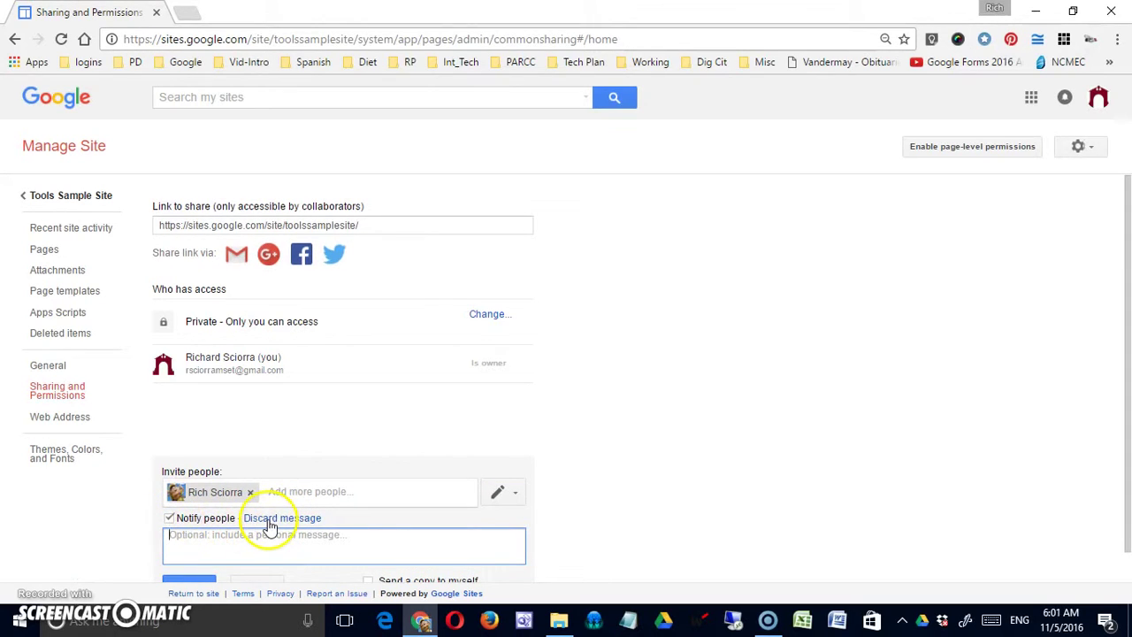
left_click(169, 518)
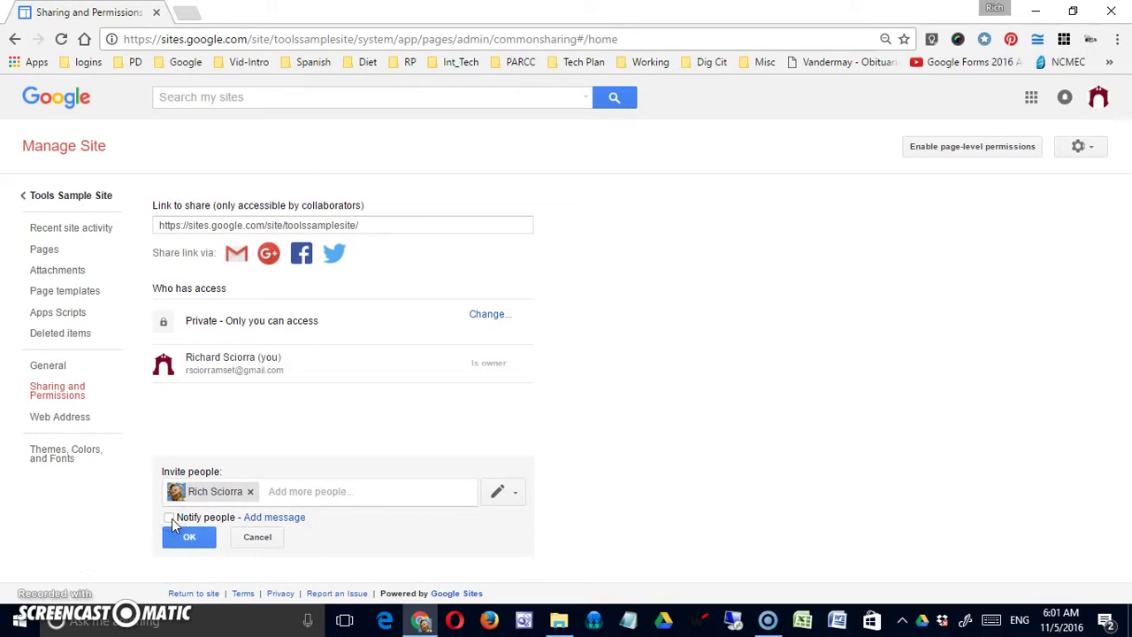
left_click(169, 518)
left_click(292, 519)
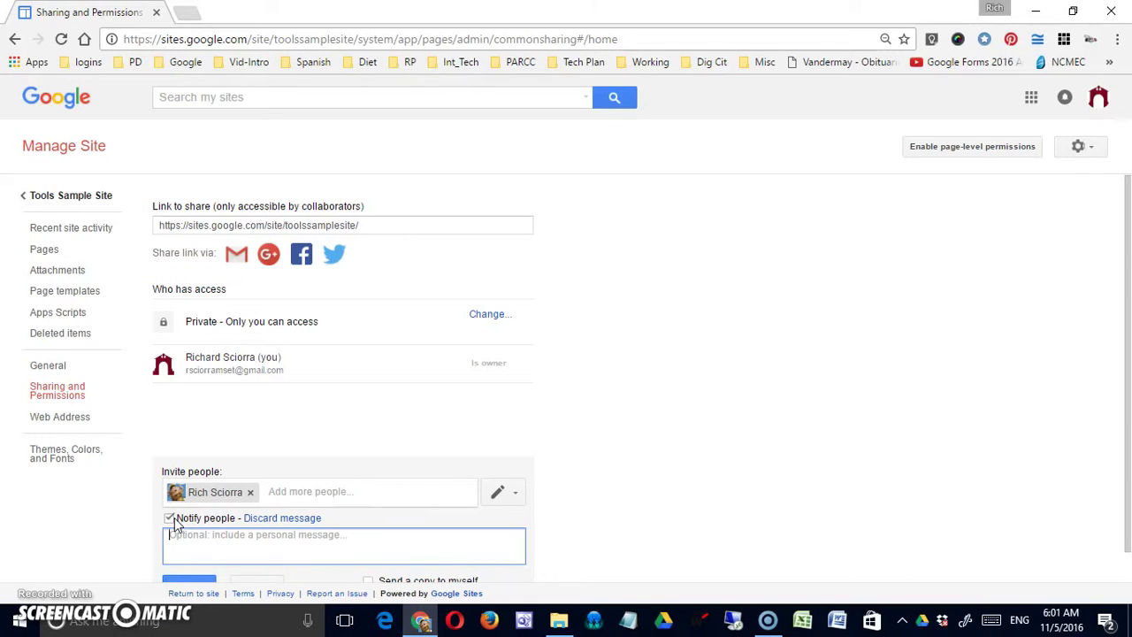
scroll(310, 460, "down", 1)
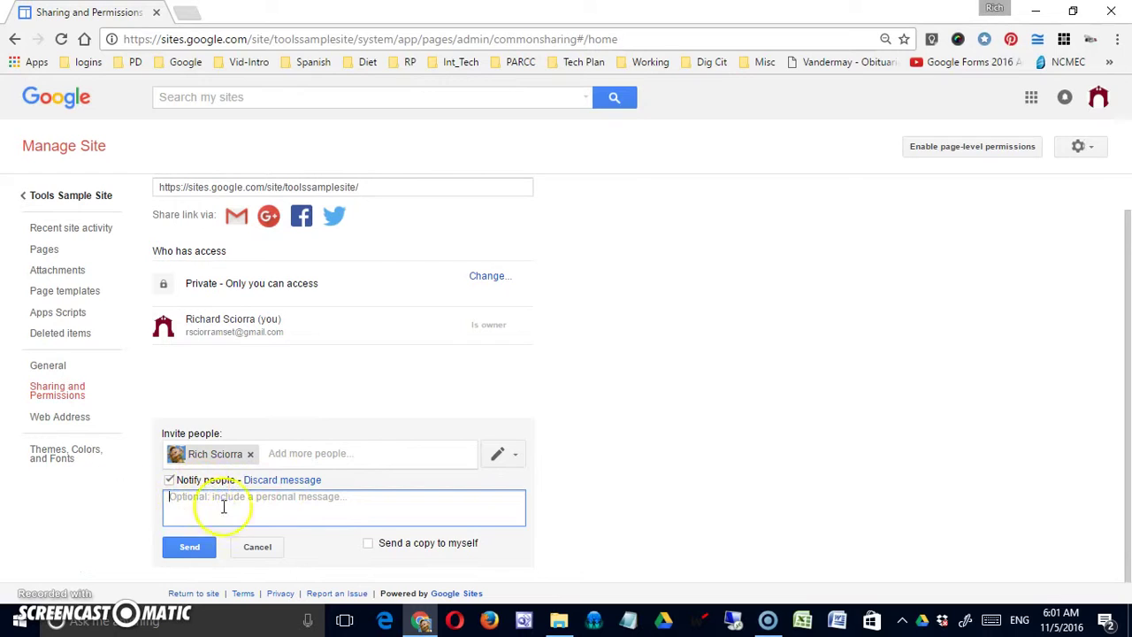
left_click(297, 478)
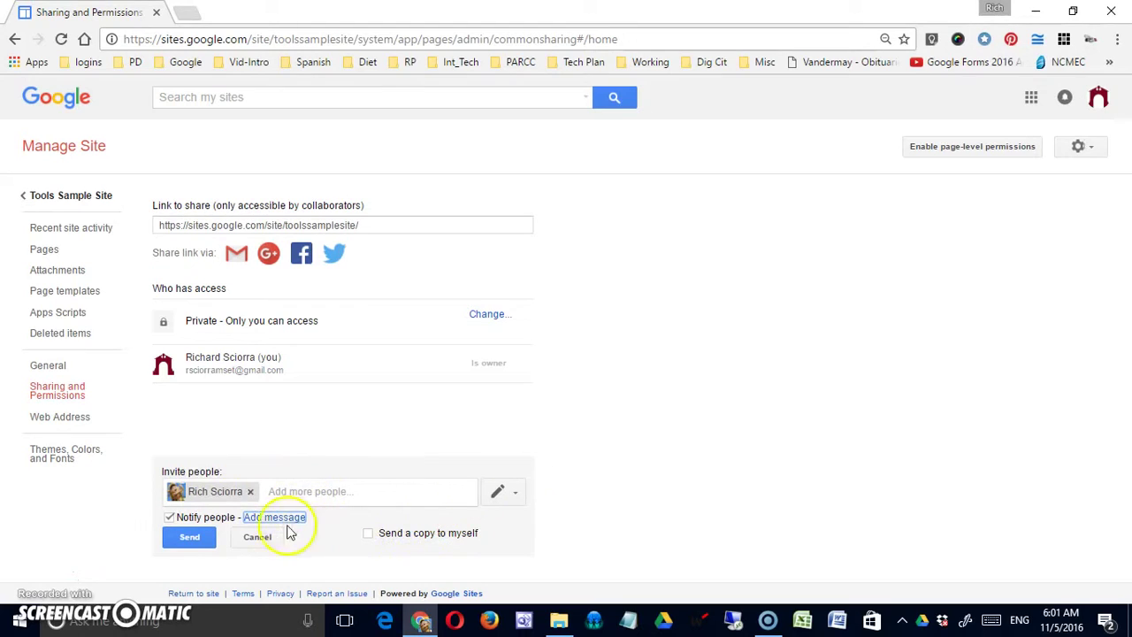
Tick Send a copy to myself, untick Notify people, and share the invitation
left_click(367, 536)
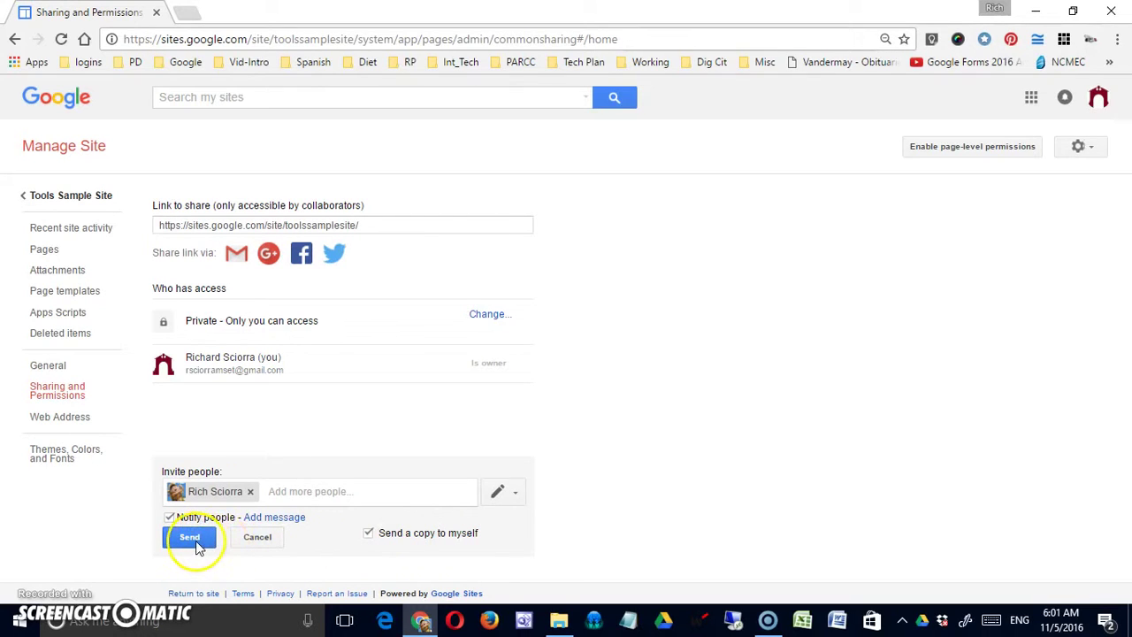
left_click(170, 517)
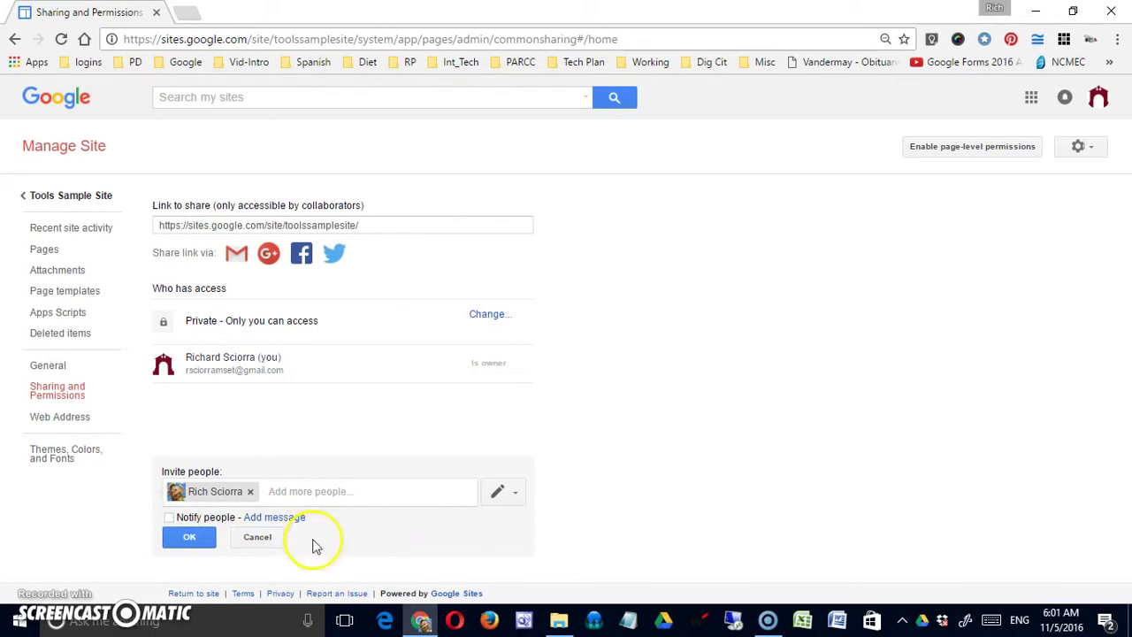
left_click(186, 538)
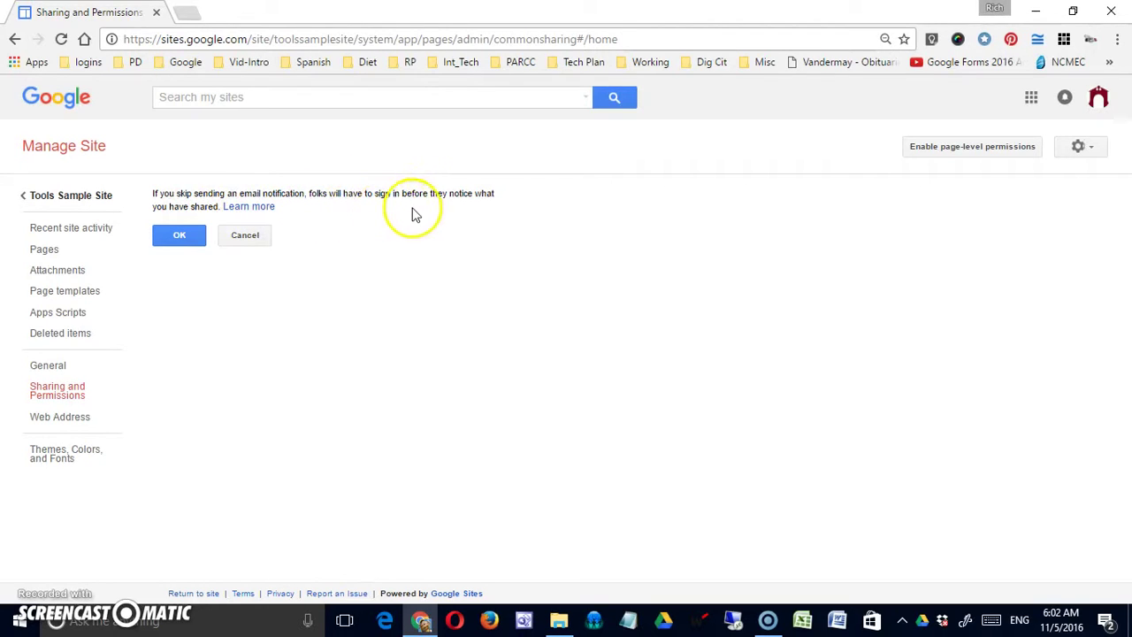
Confirm sharing without email notification so the collaborator gets edit access
left_click(179, 236)
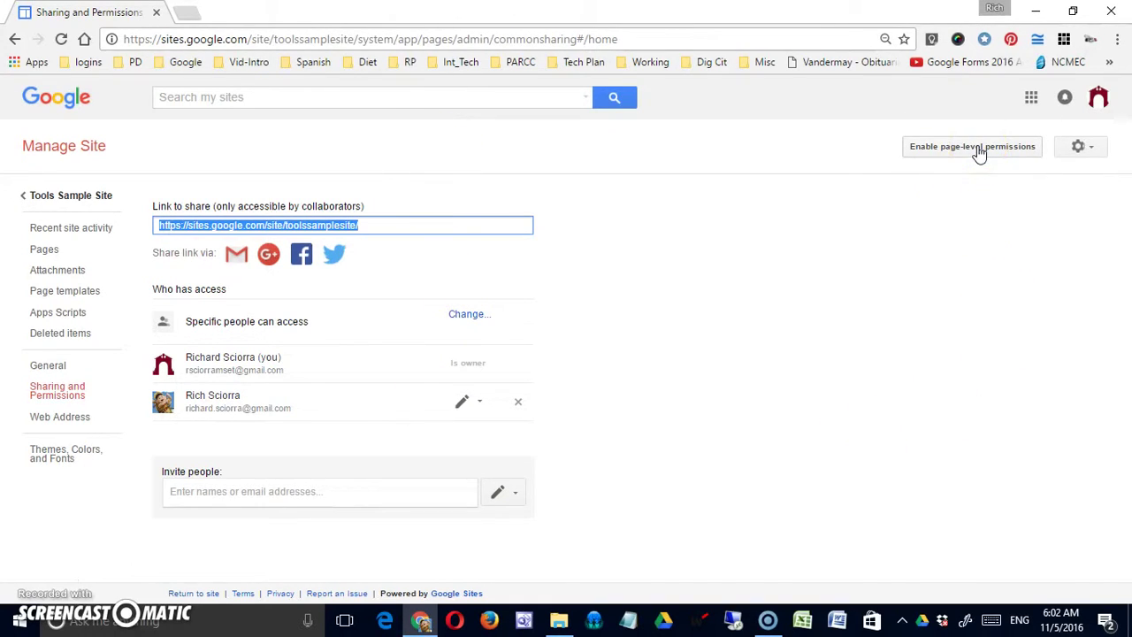
Turn on page-level permissions for the Tools Sample Site
left_click(980, 151)
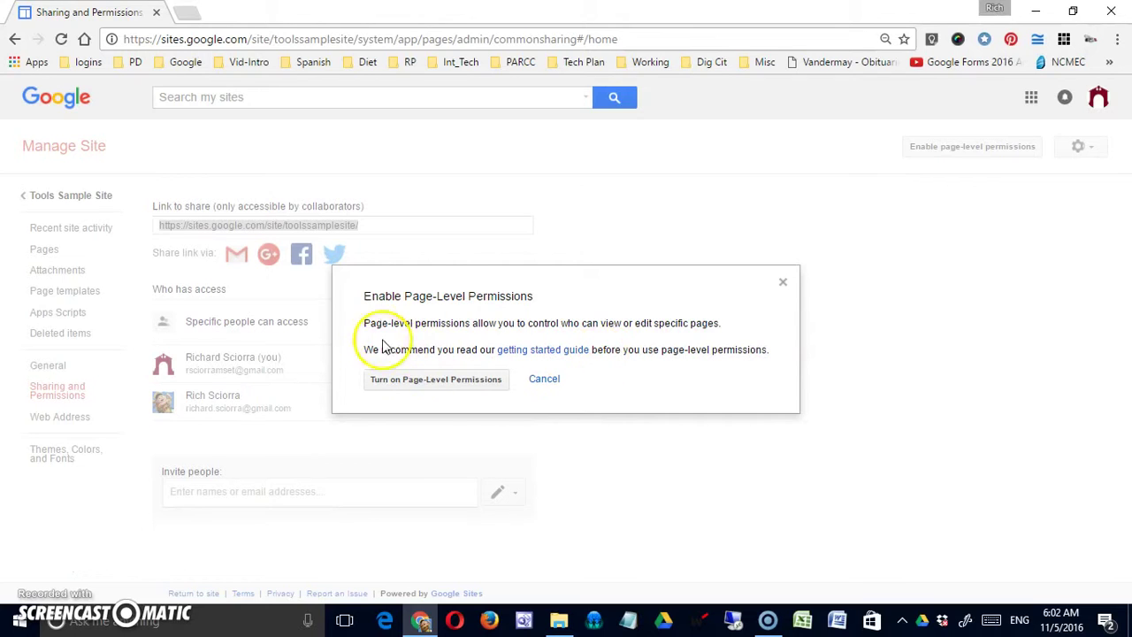
left_click(463, 381)
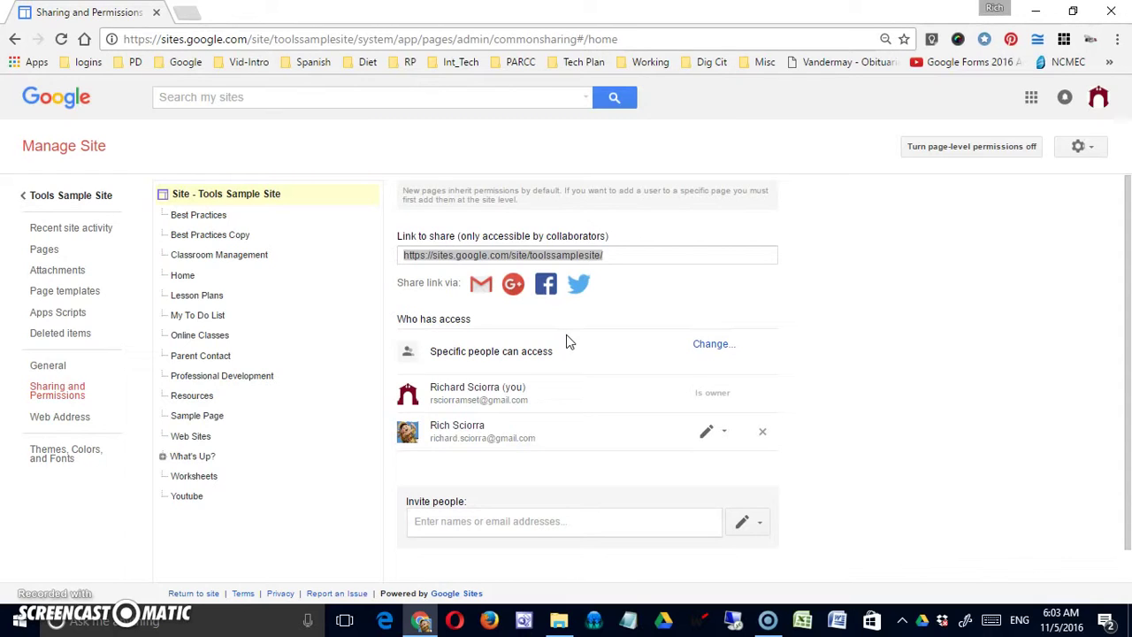
Select Best Practices in the page tree to view its inherited permissions
left_click(779, 322)
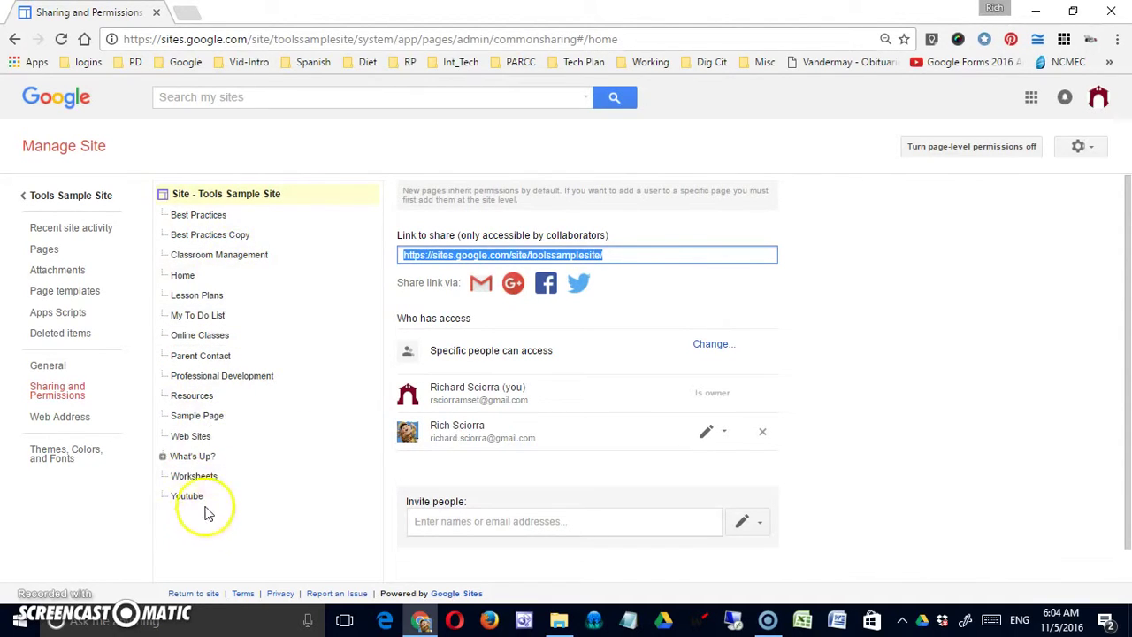
left_click(233, 196)
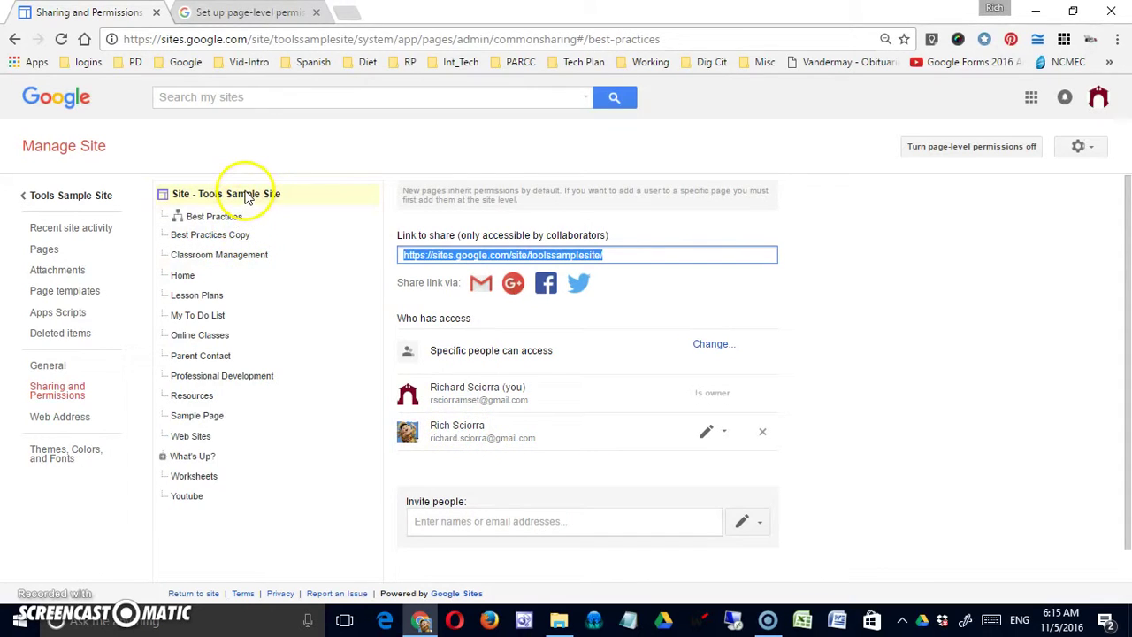
left_click(247, 194)
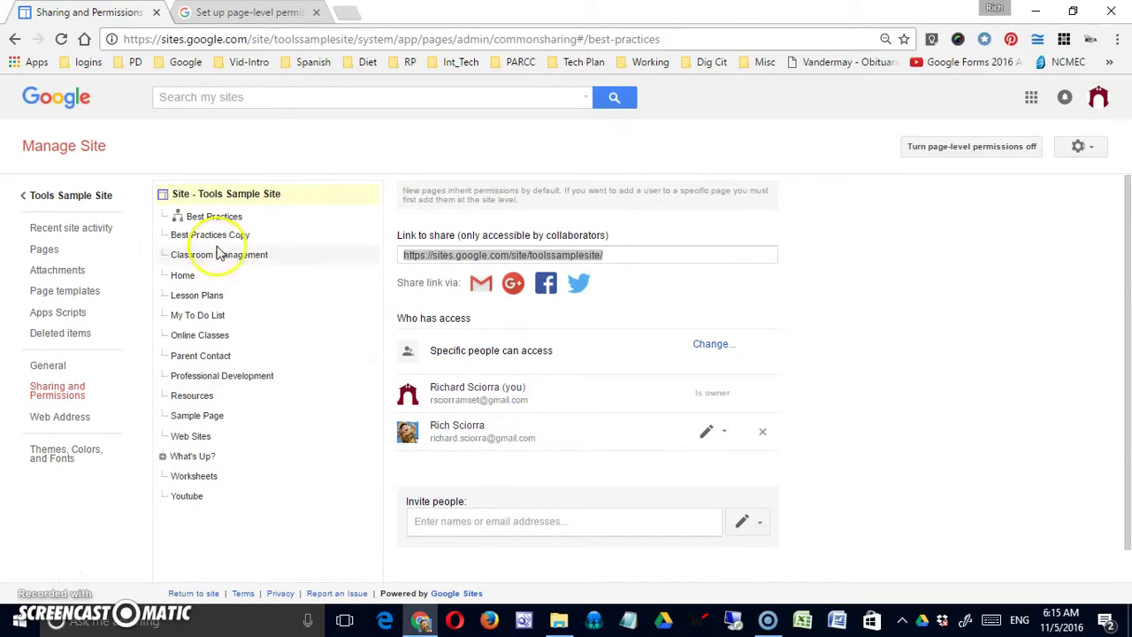
left_click(212, 216)
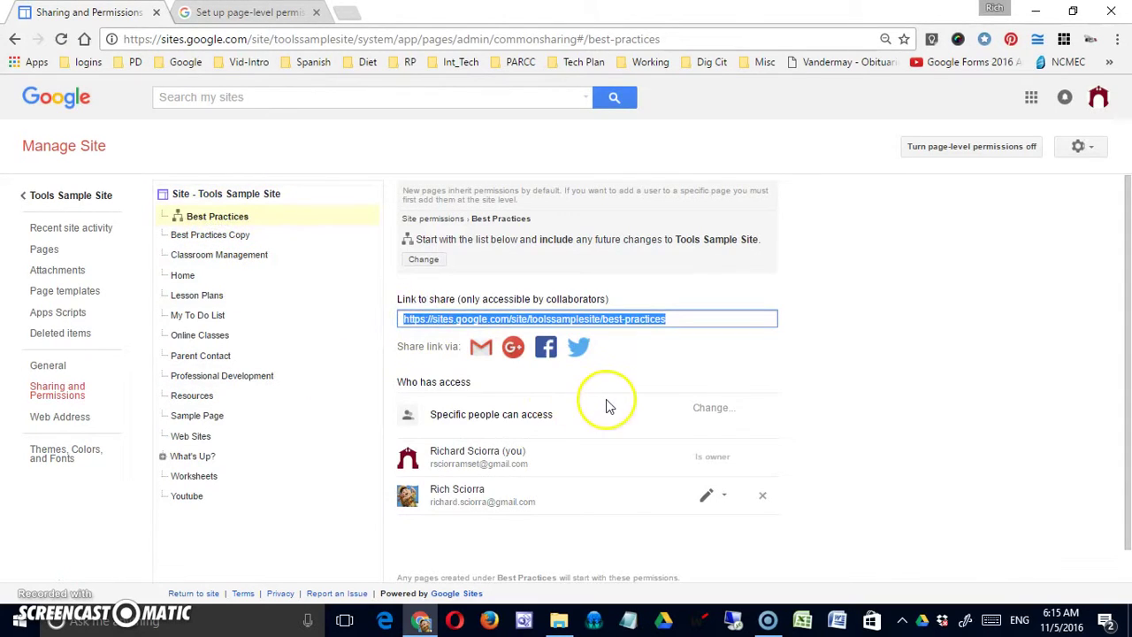
Set Best Practices to custom permissions with 'Do not add new users to this page' and save
left_click(424, 259)
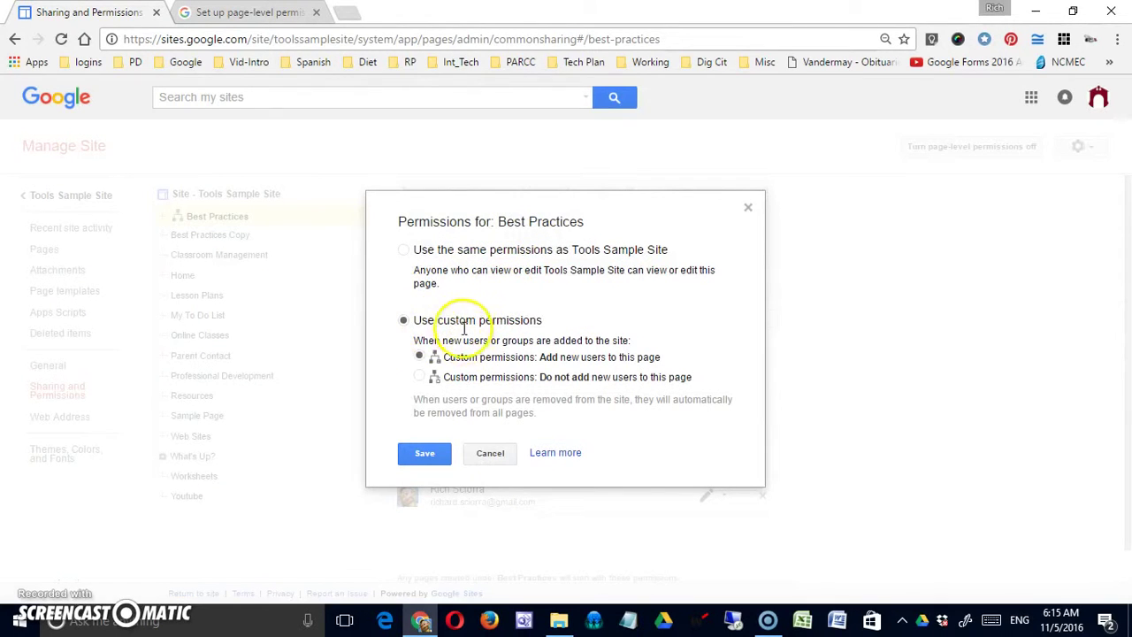
left_click(404, 250)
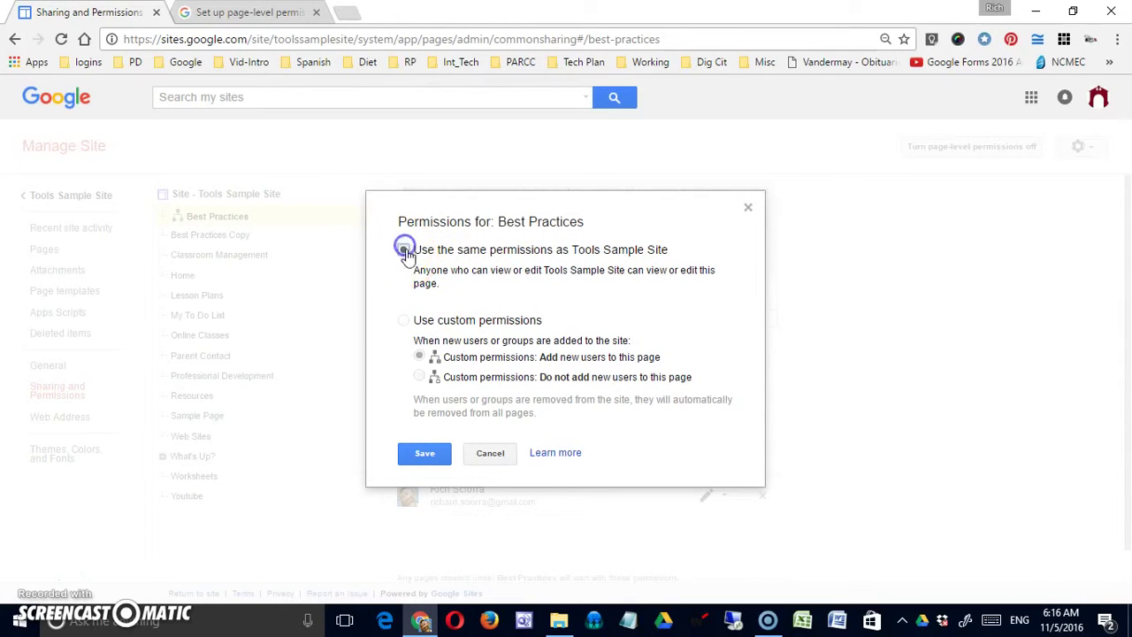
left_click(404, 320)
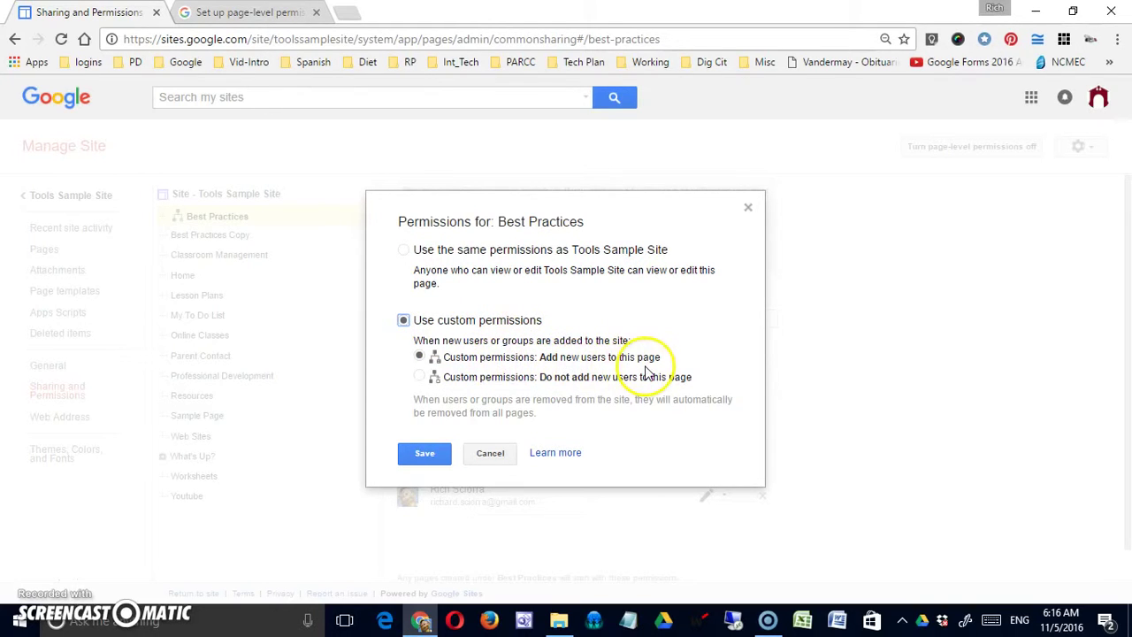
left_click(487, 361)
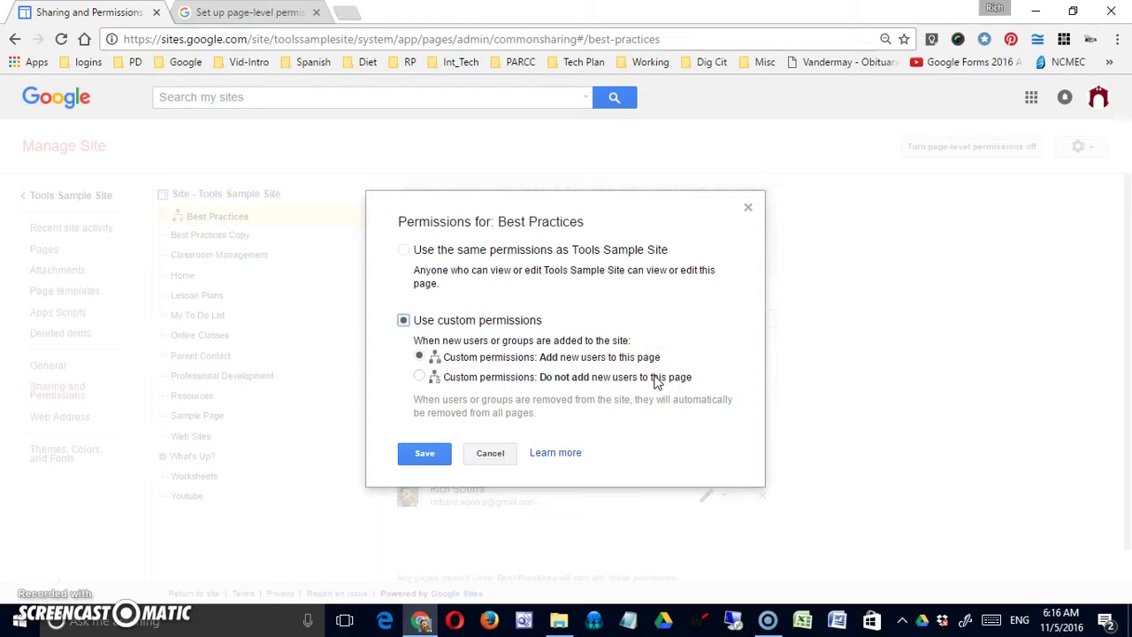
left_click(421, 377)
left_click(429, 454)
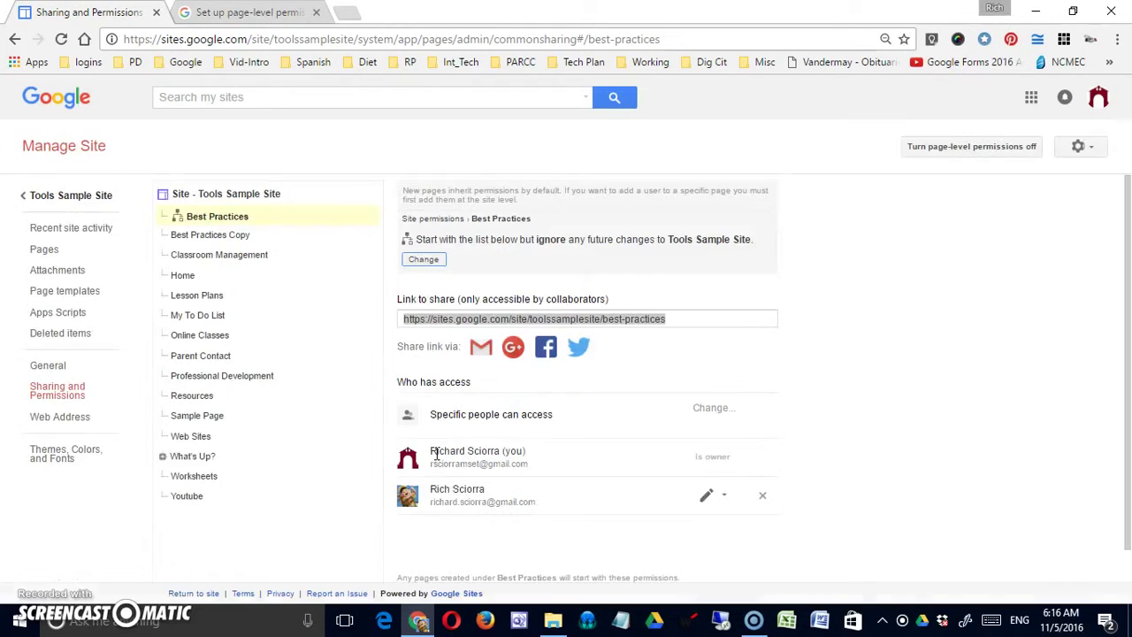
Check a collaborator's access choices, then switch to Tools Sample Site's permissions to begin an invitation
left_click(496, 447)
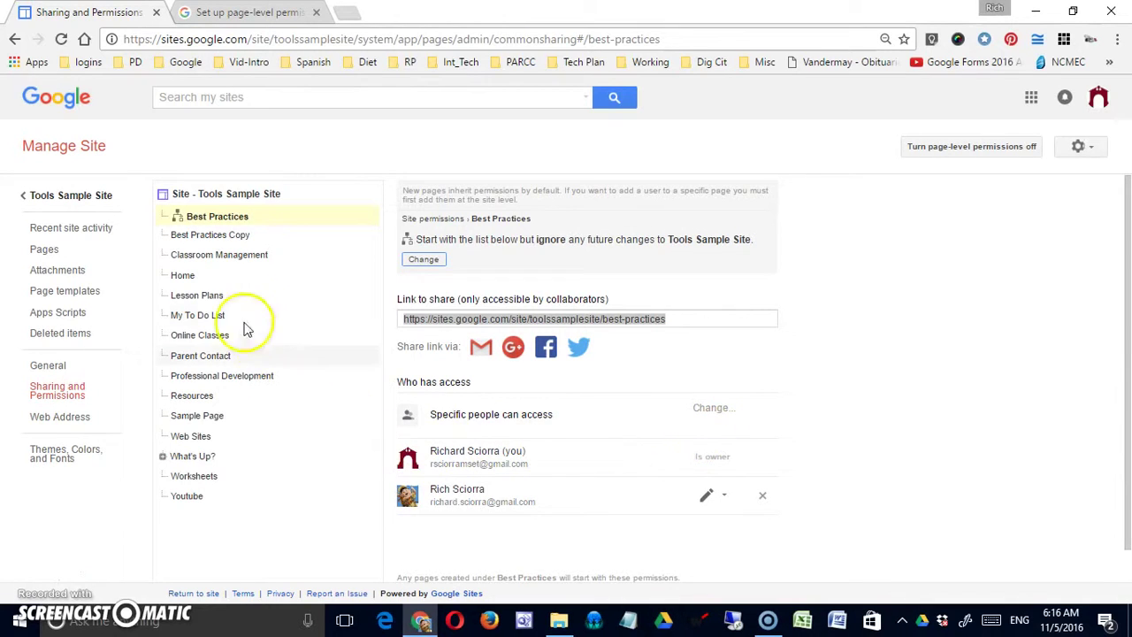
left_click(723, 495)
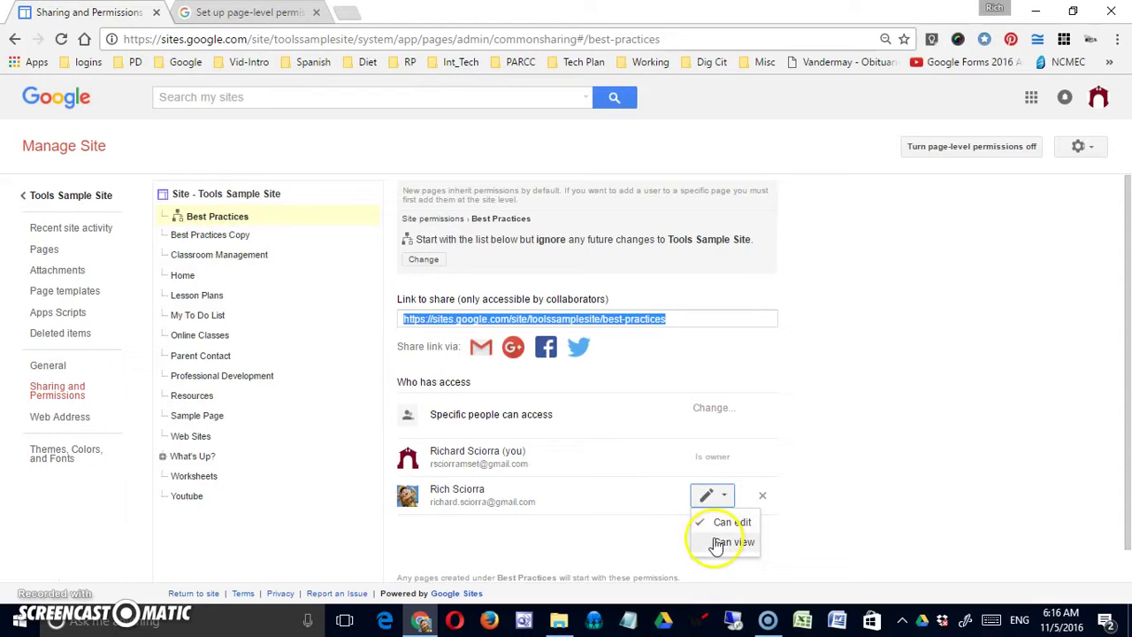
left_click(616, 522)
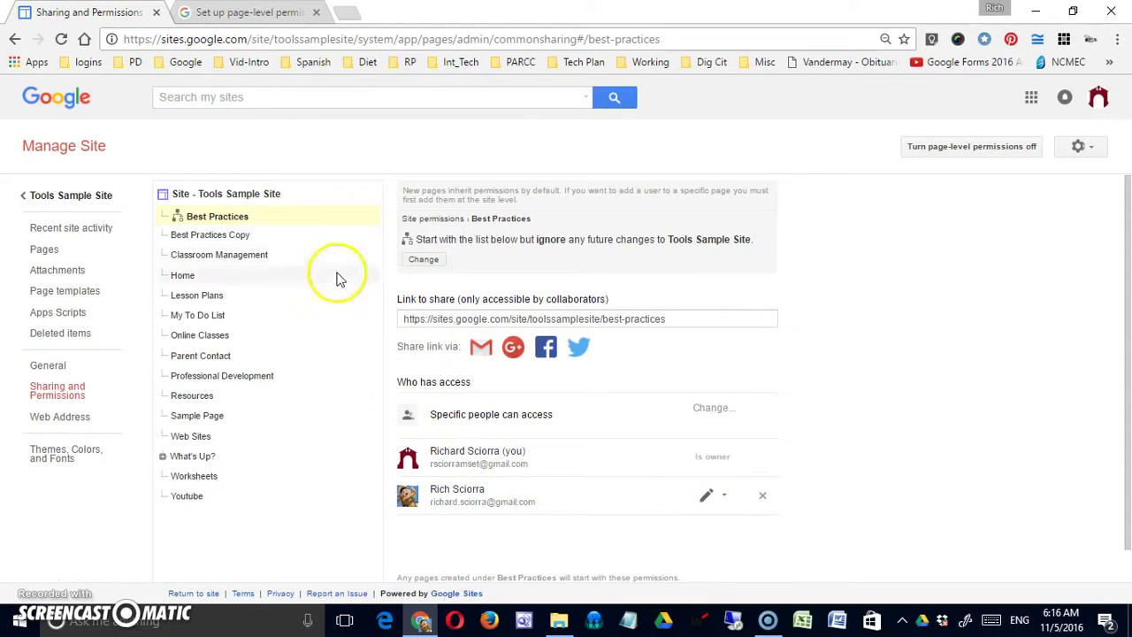
left_click(271, 193)
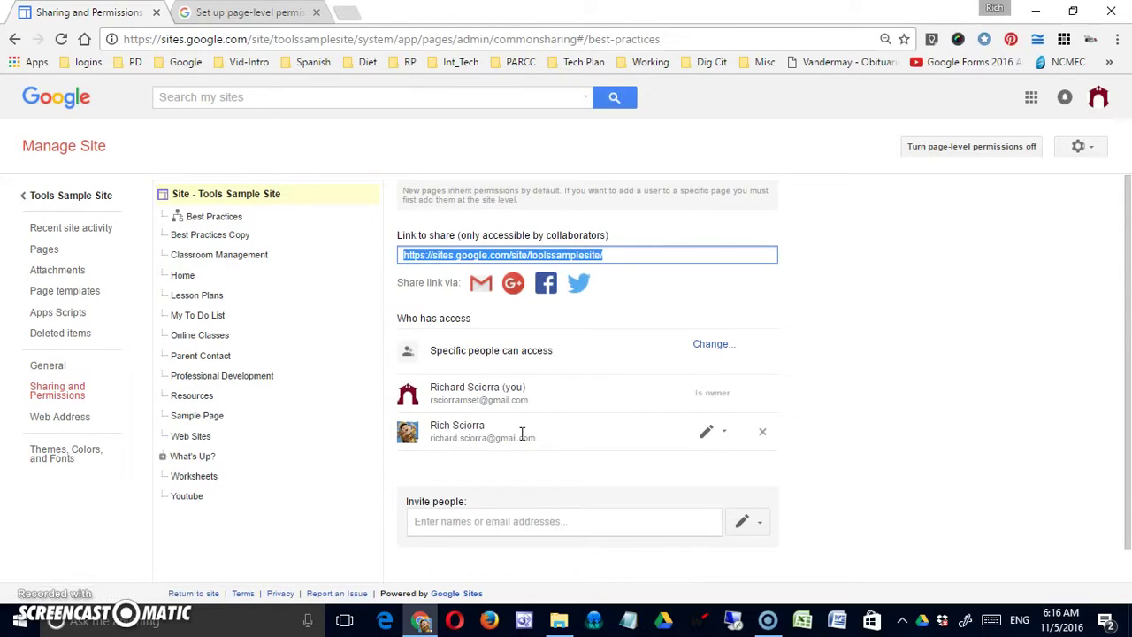
left_click(500, 519)
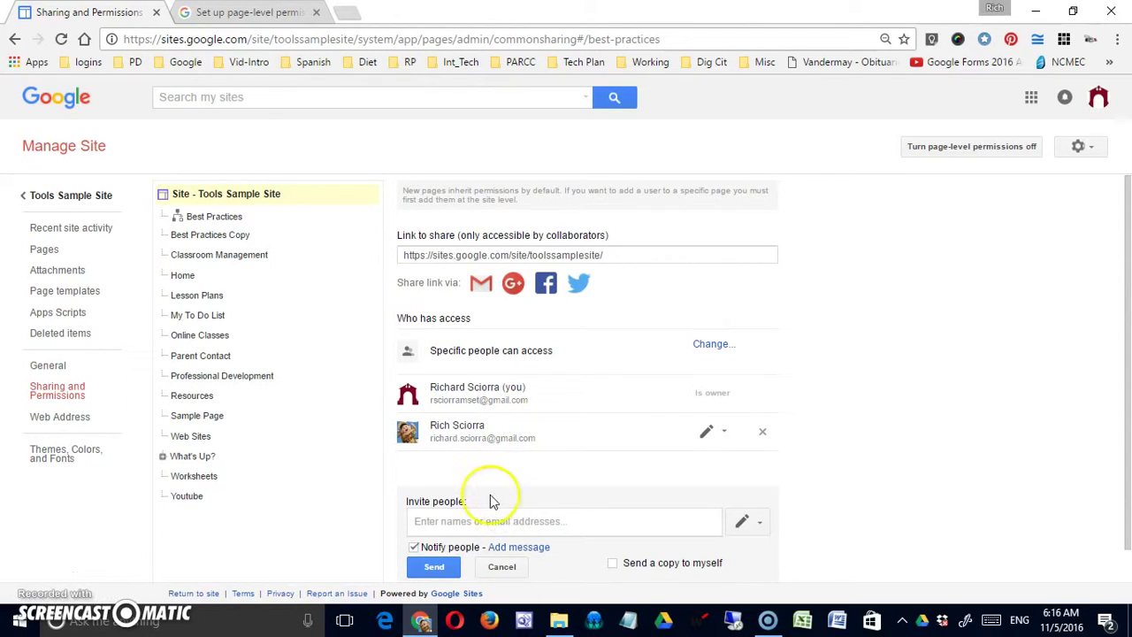
Invite the suggested collaborator account to the whole site with Notify people off, confirming no email
left_click(480, 540)
left_click(414, 549)
left_click(410, 547)
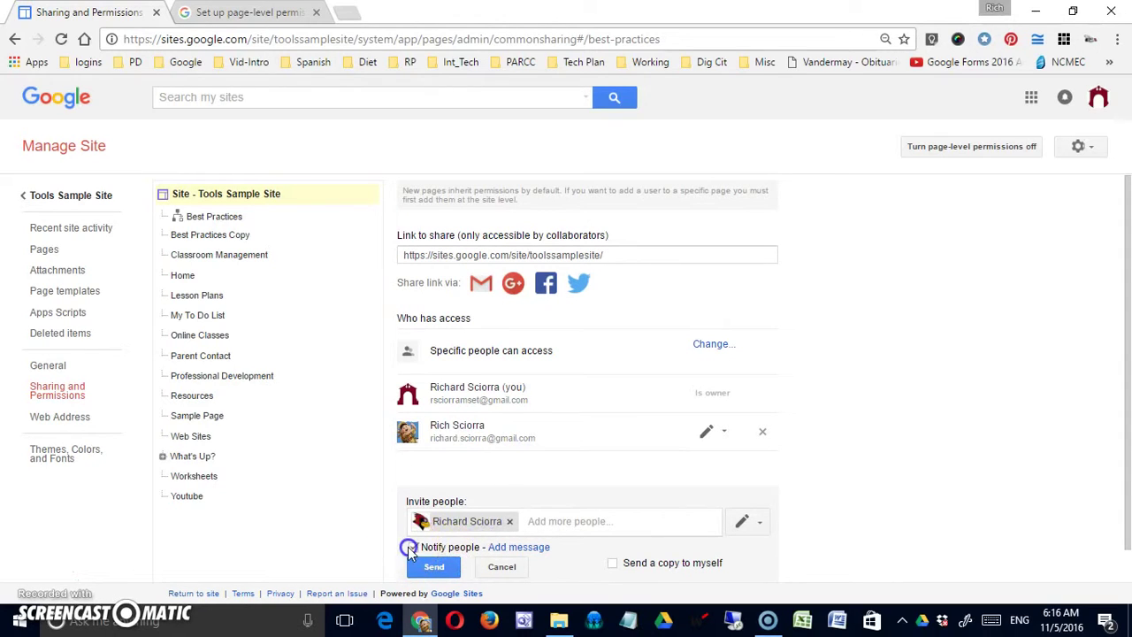
left_click(417, 568)
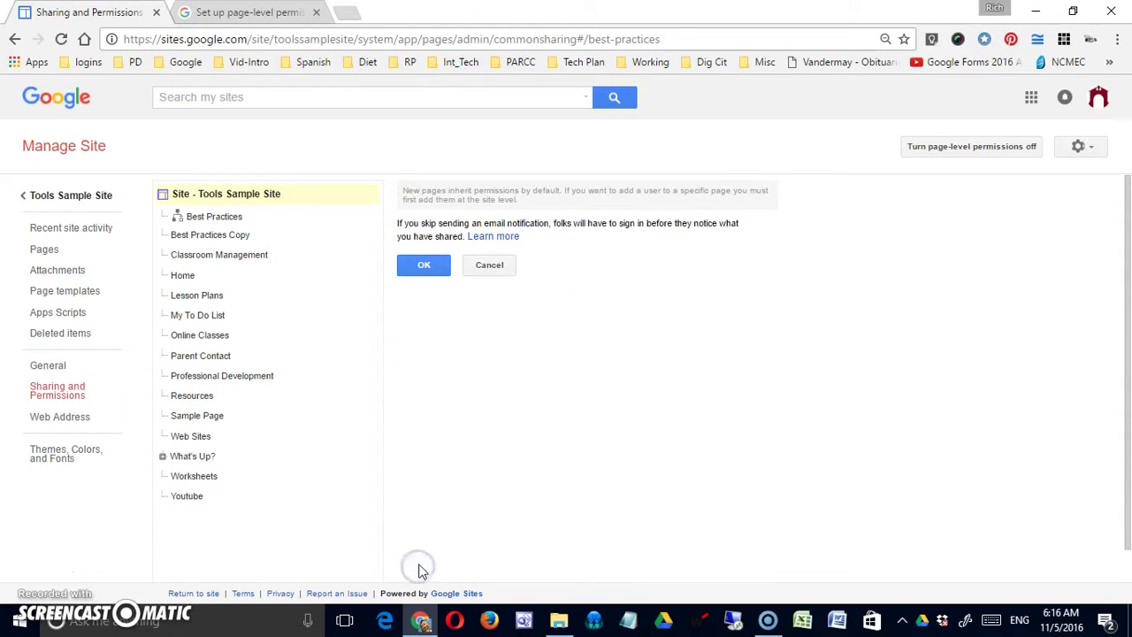
left_click(440, 265)
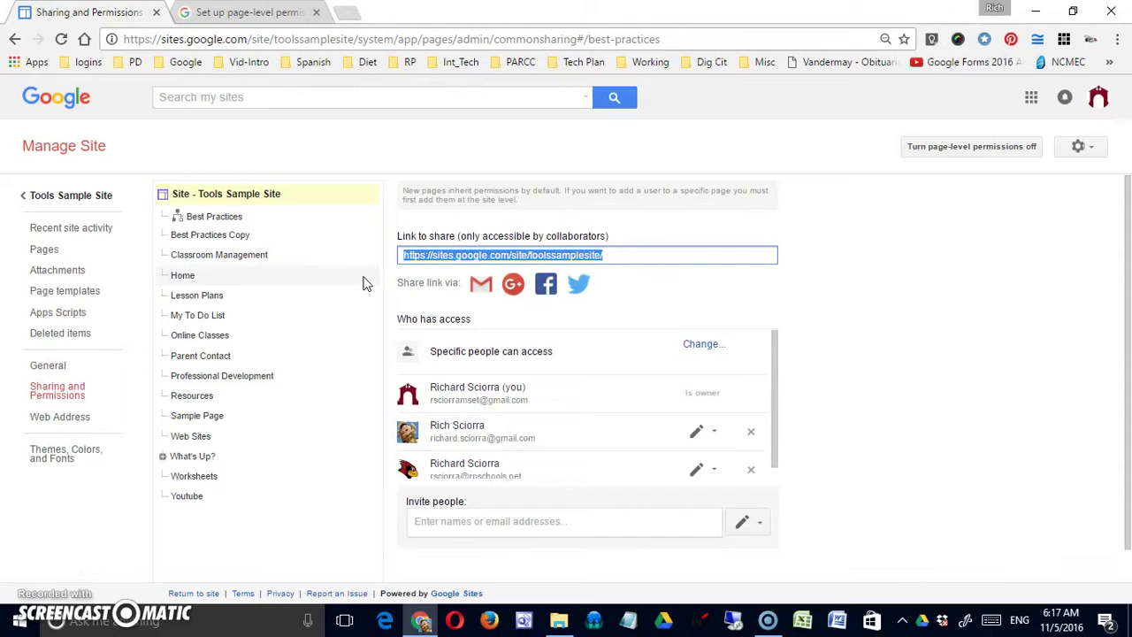
On Best Practices, switch the new collaborator between Can view and Can edit, then remove them
left_click(237, 220)
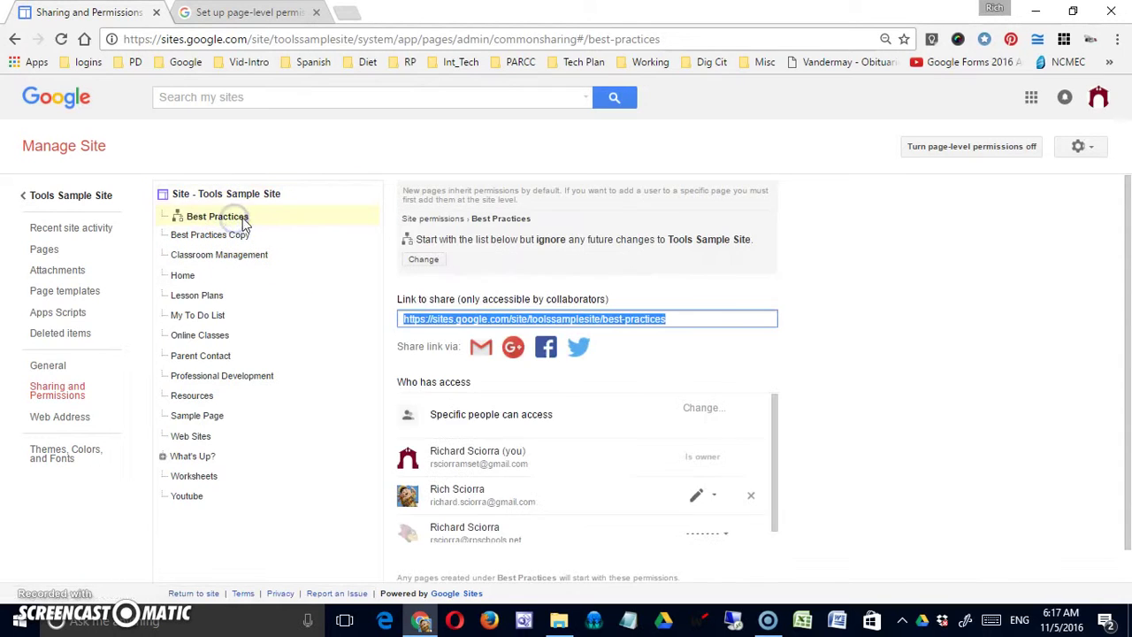
scroll(575, 411, "down", 1)
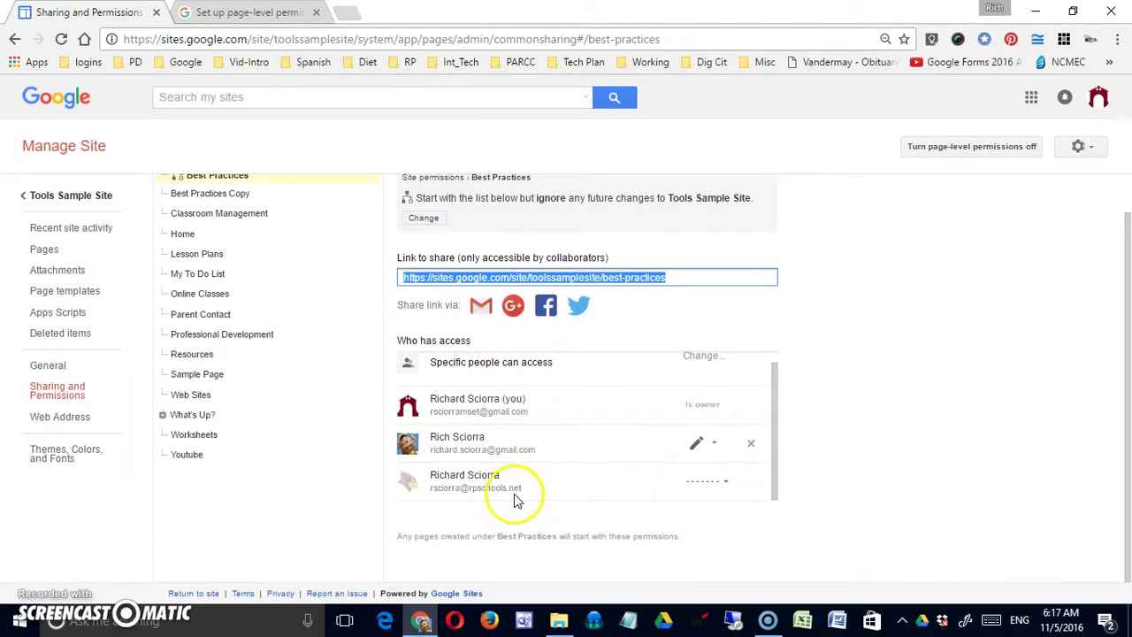
left_click(727, 487)
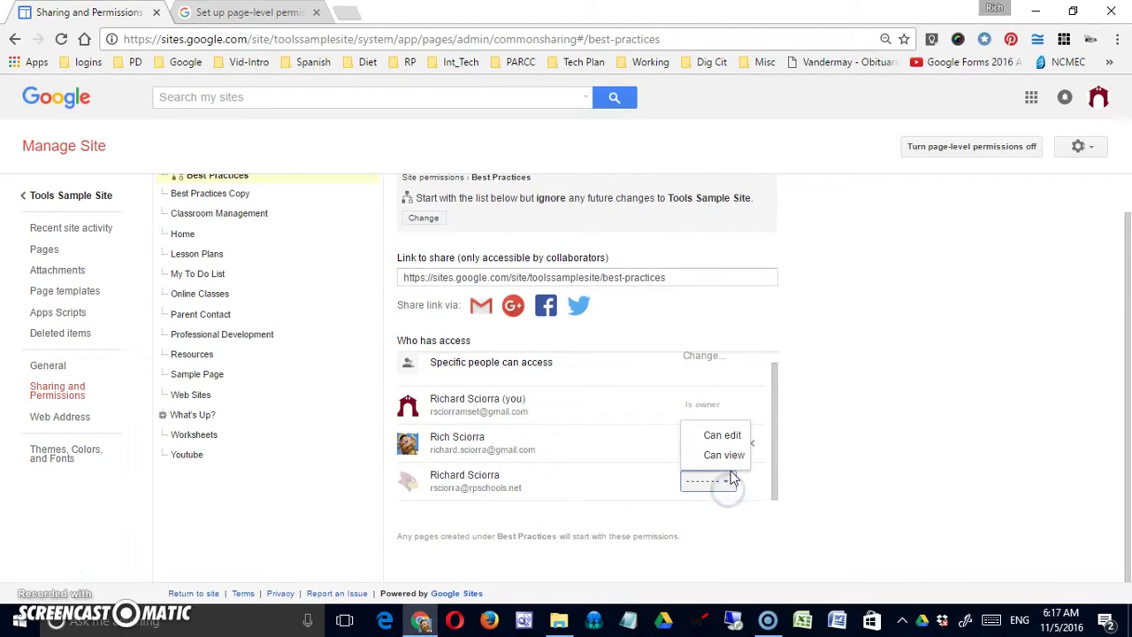
left_click(731, 464)
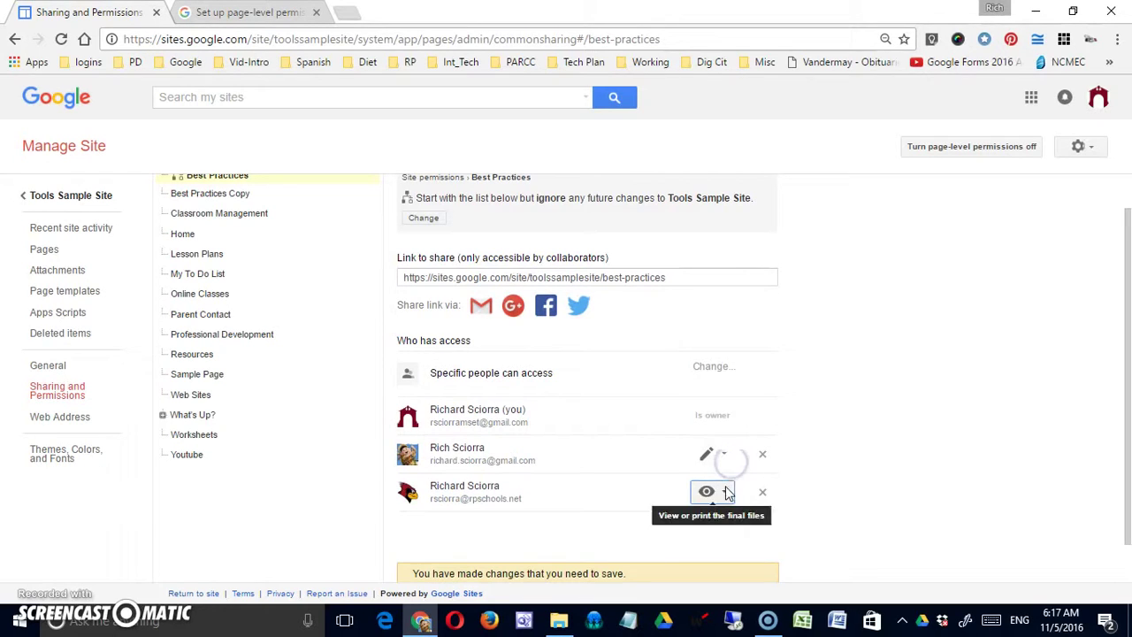
left_click(724, 489)
left_click(723, 520)
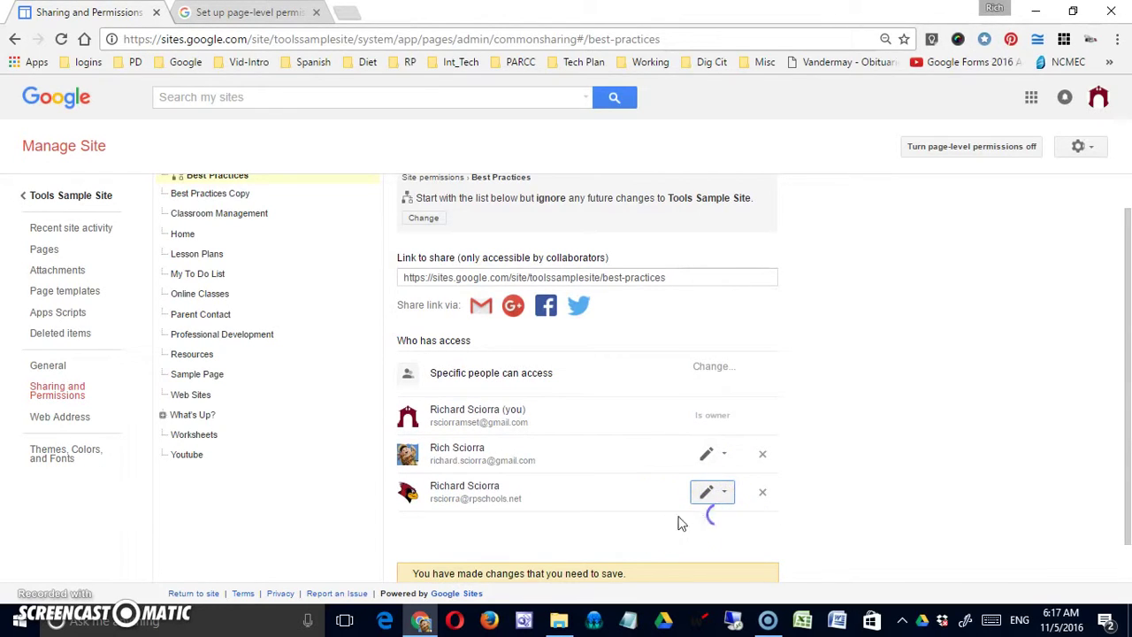
left_click(726, 494)
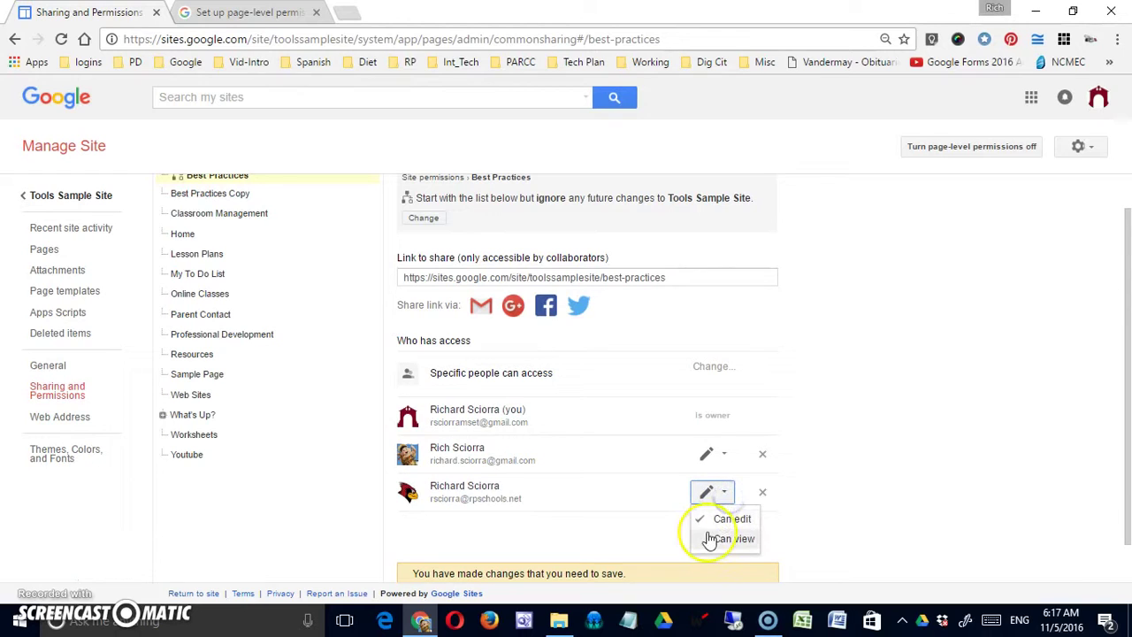
left_click(663, 527)
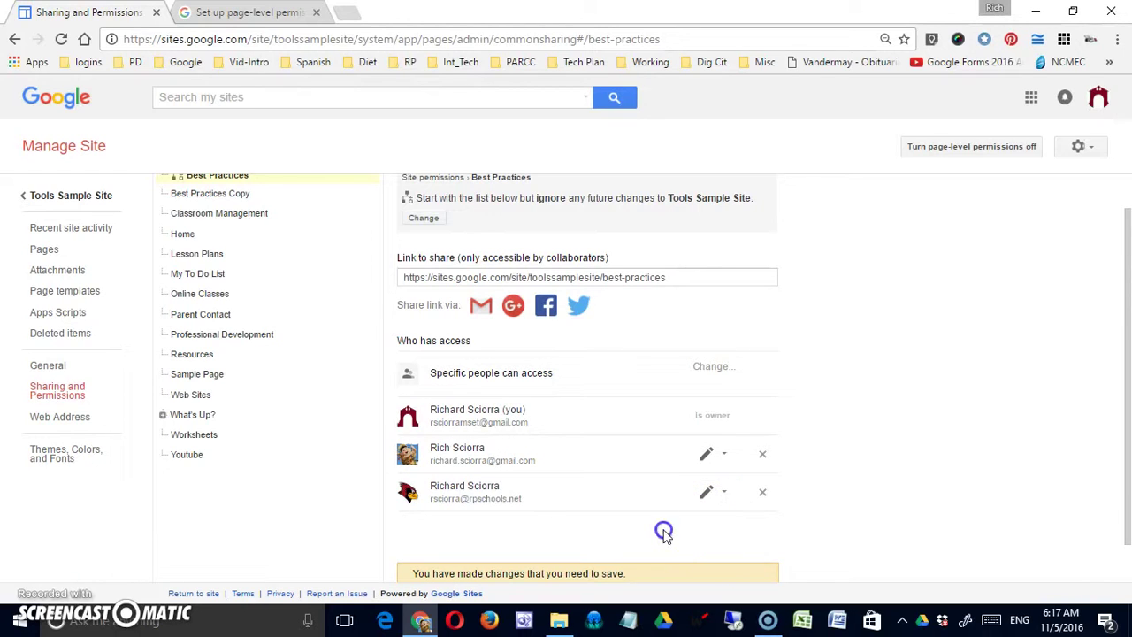
left_click(762, 492)
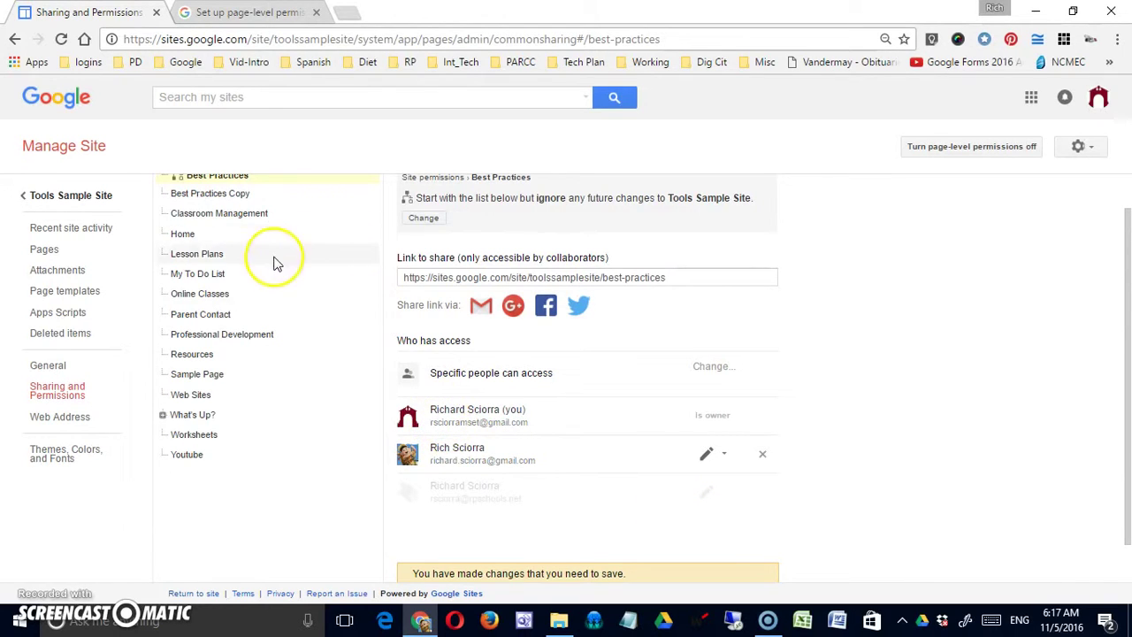
Look at Best Practices Copy, revisit Best Practices, then go back to Tools Sample Site
left_click(230, 193)
scroll(251, 197, "up", 1)
left_click(235, 216)
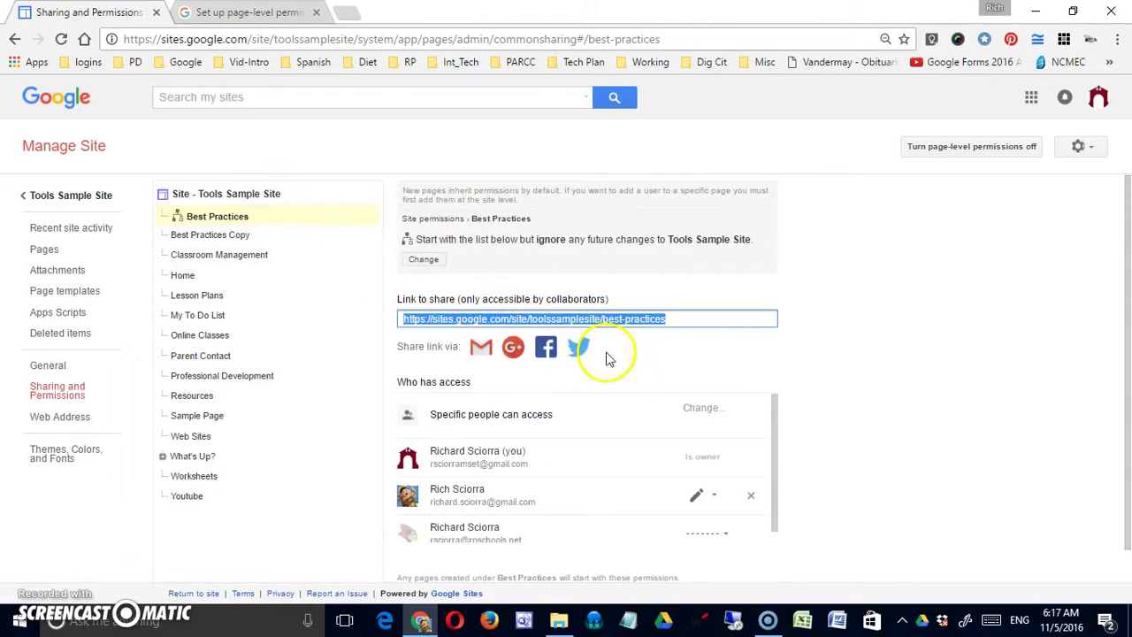
scroll(734, 475, "down", 1)
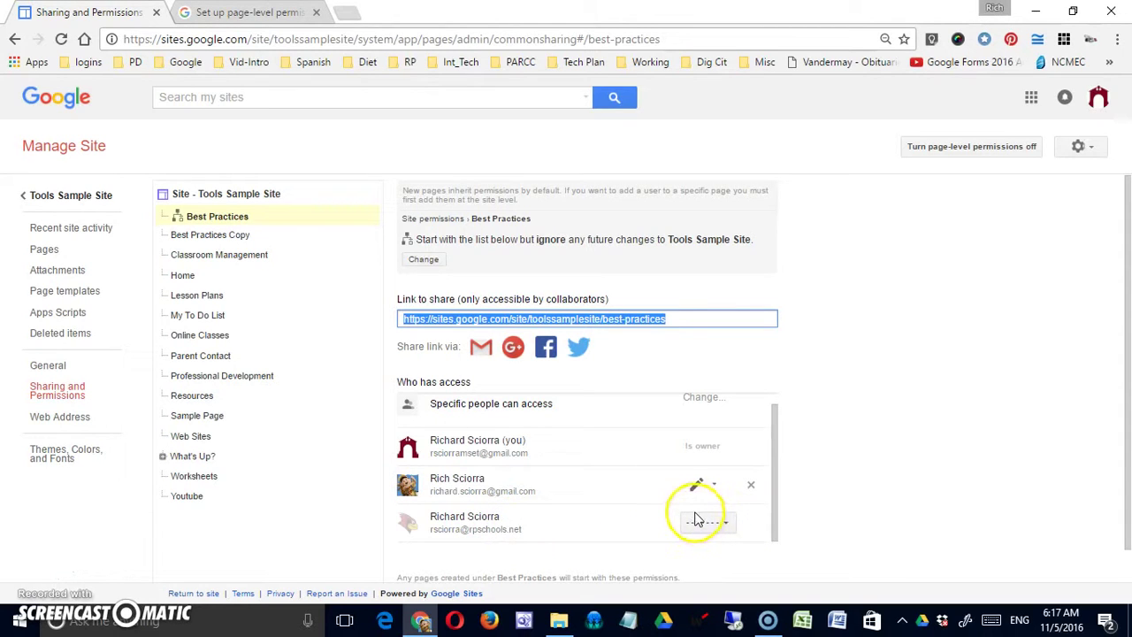
left_click(69, 200)
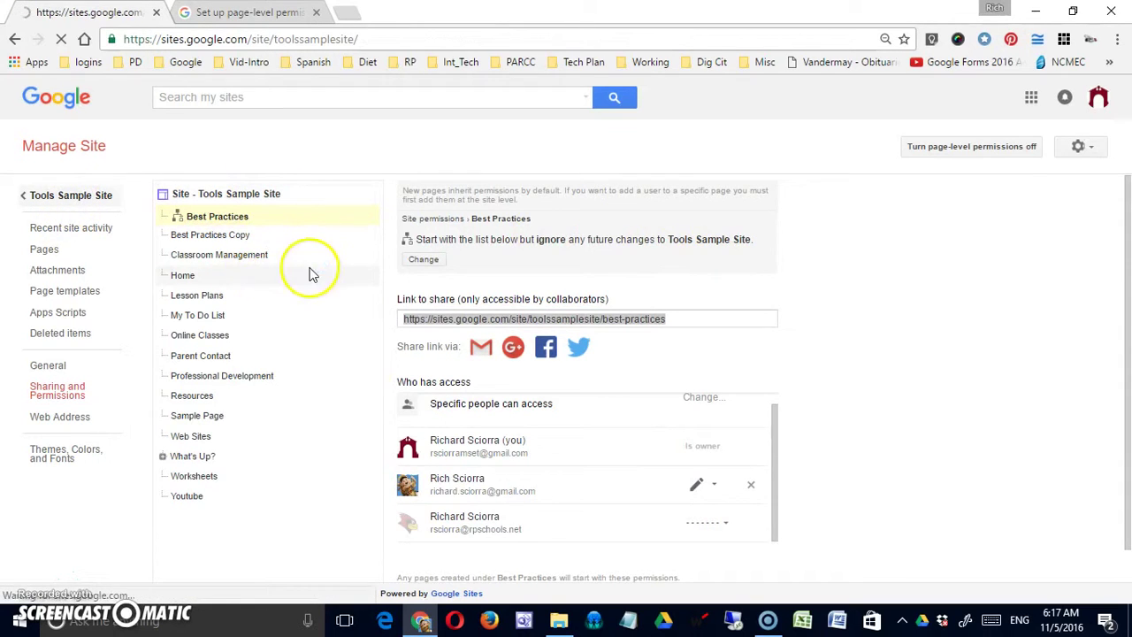
Choose Manage site from the Tools Sample Site gear menu
left_click(990, 109)
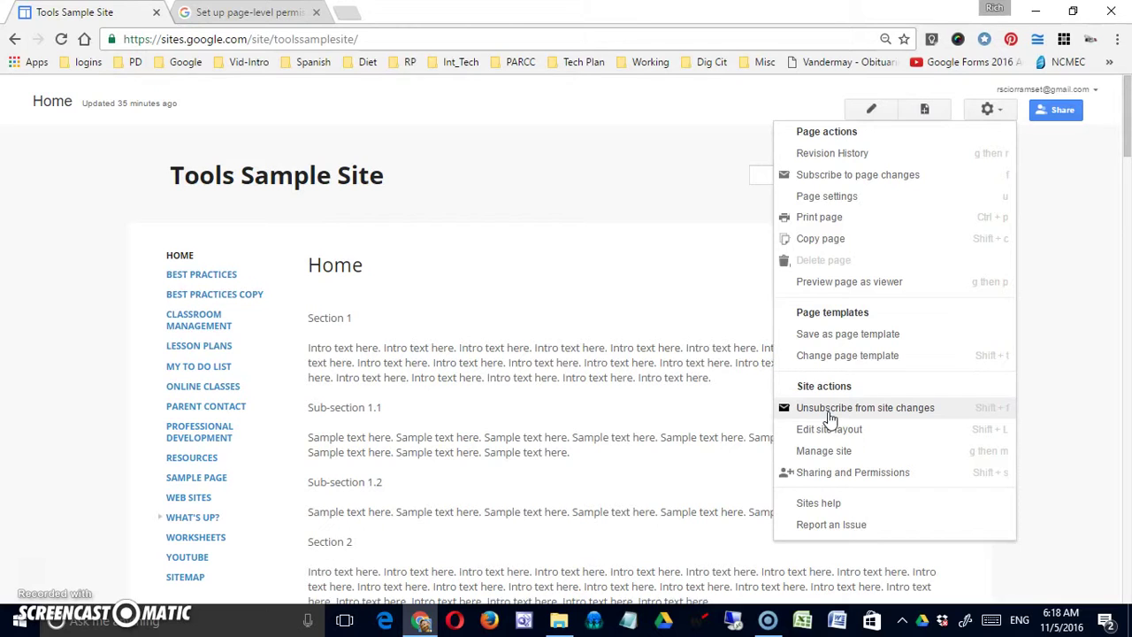
left_click(857, 453)
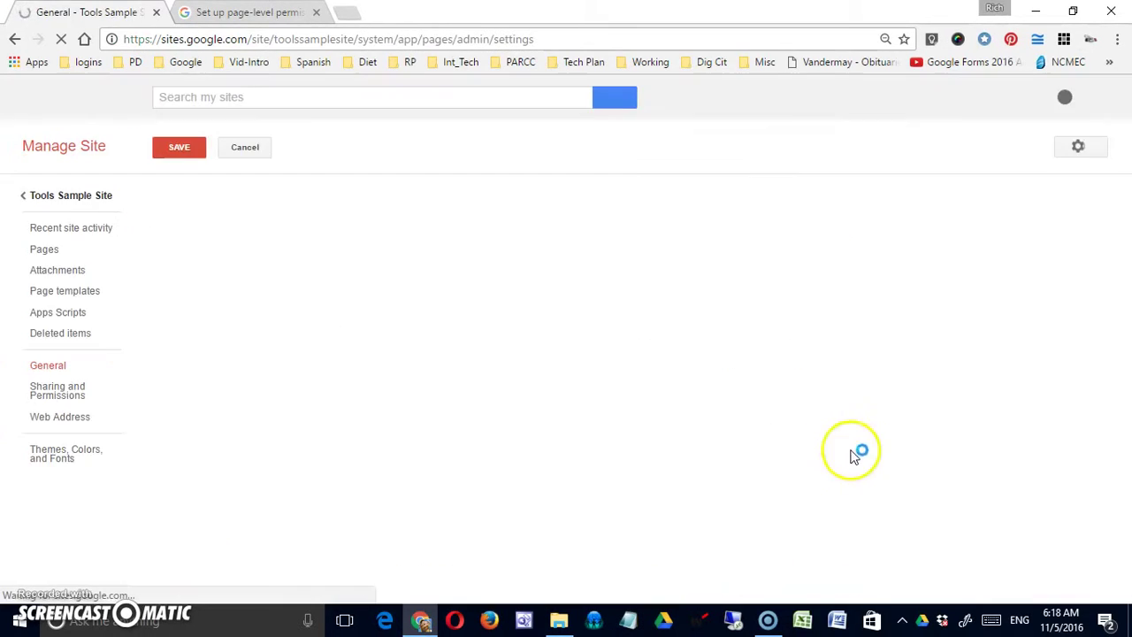
Toggle showing the site name at the top of pages off and back on
left_click(467, 443)
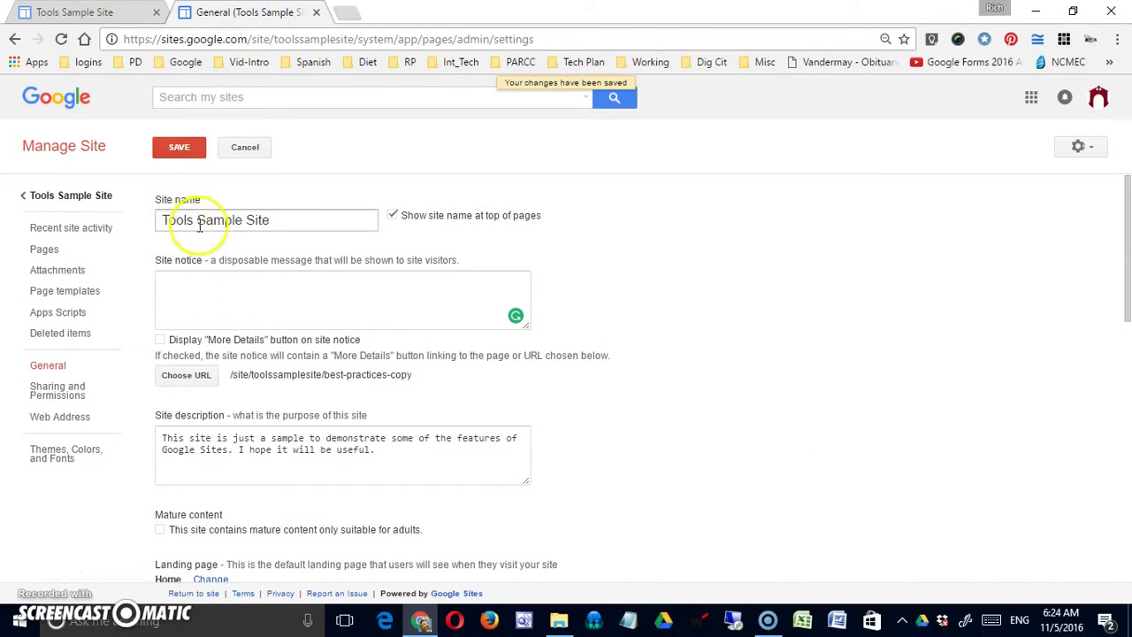
left_click(393, 217)
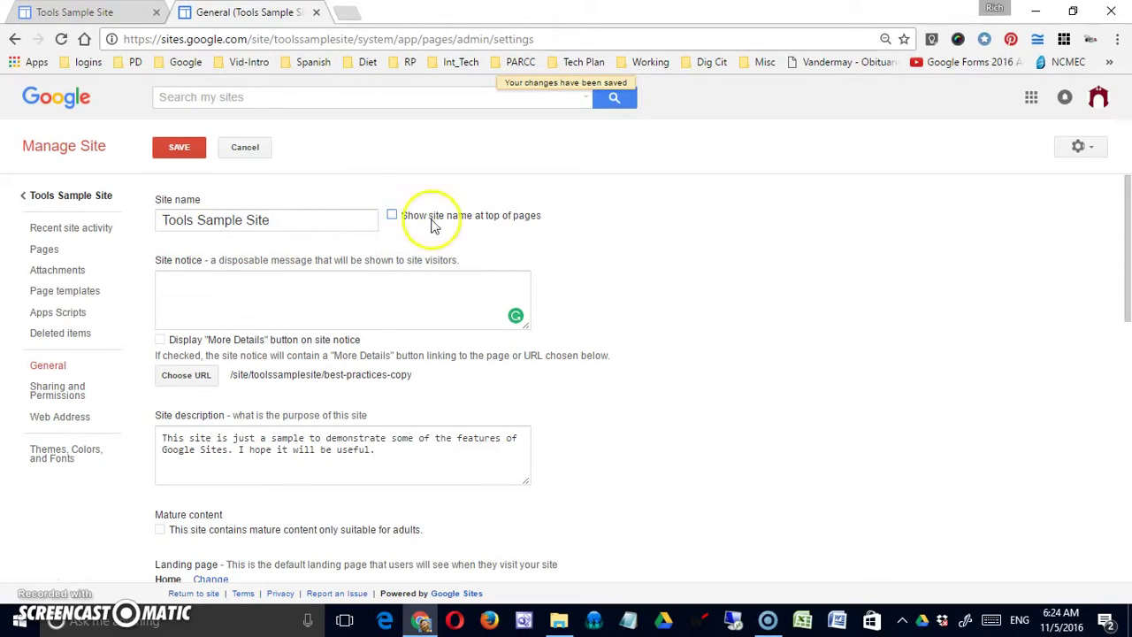
left_click(392, 216)
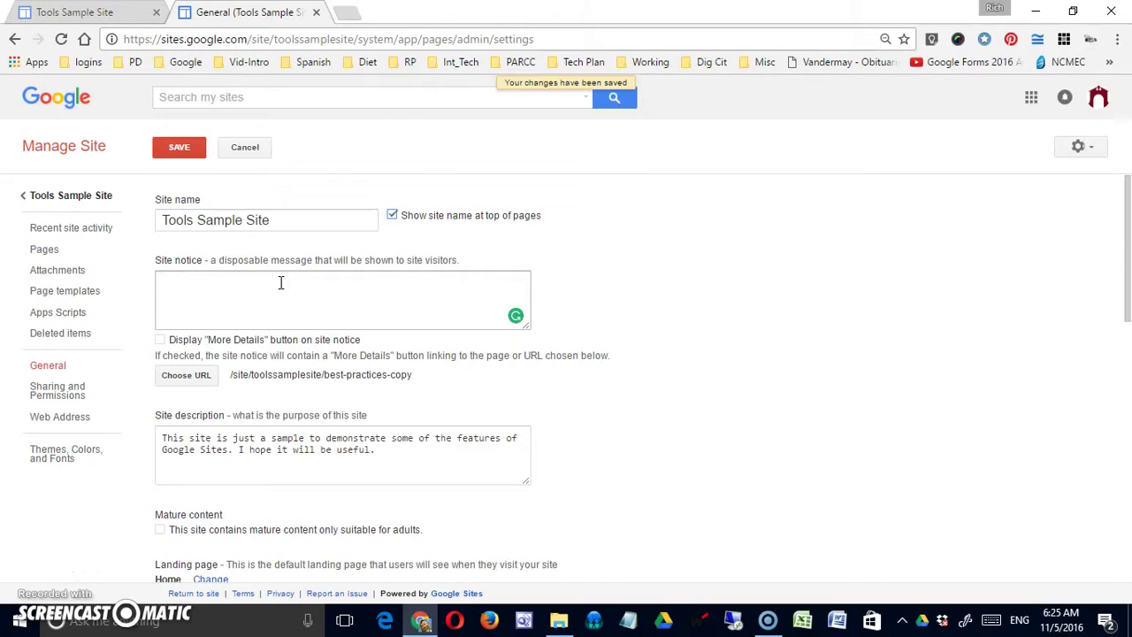
Write the site notice 'Please see our new "About US" entry.' and enable its More Details button
left_click(220, 296)
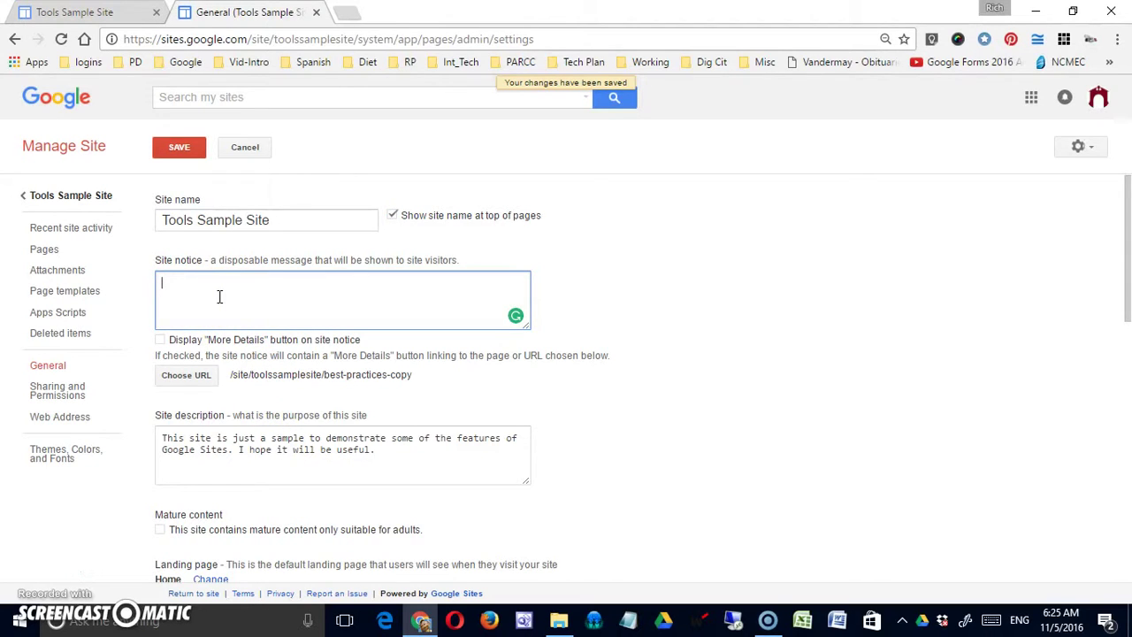
type("Please see our new")
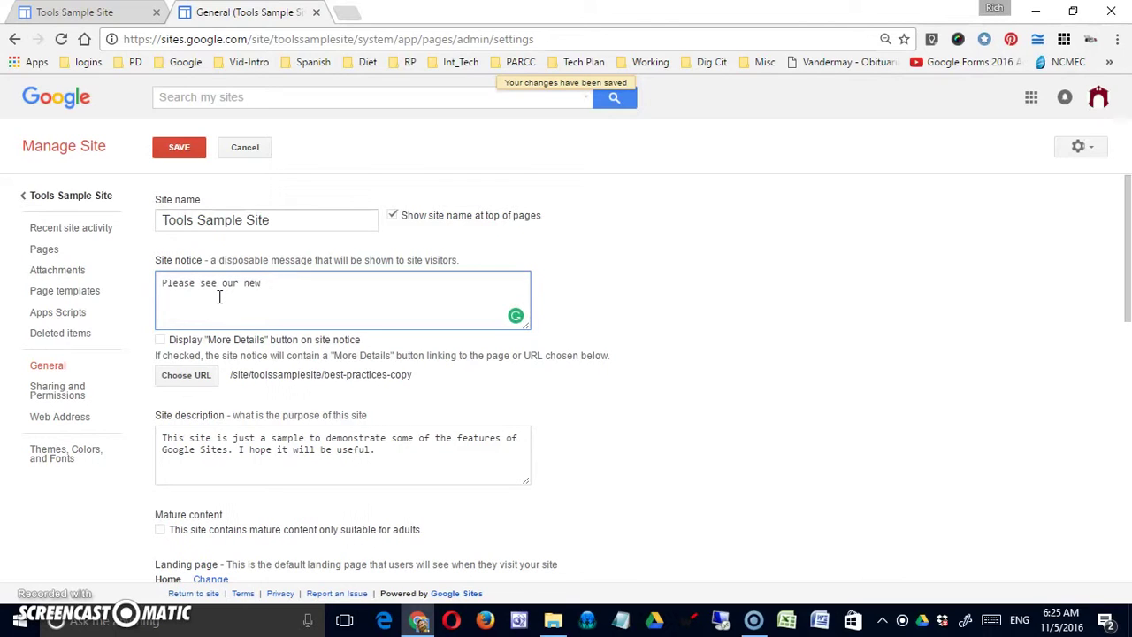
type(" \"About US\" entry.")
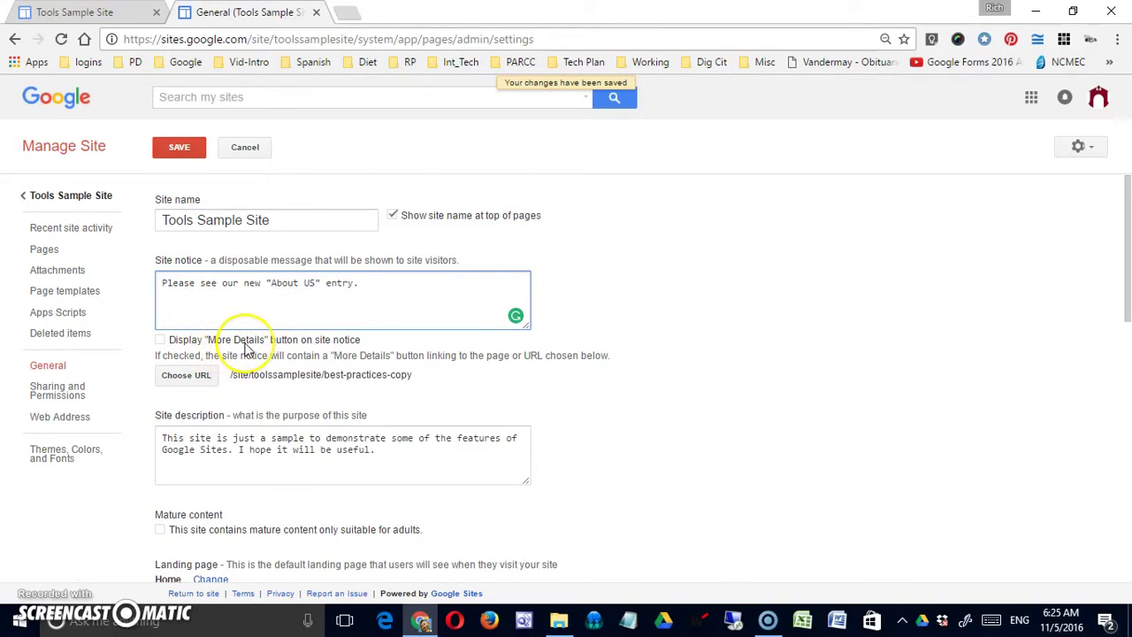
left_click(161, 342)
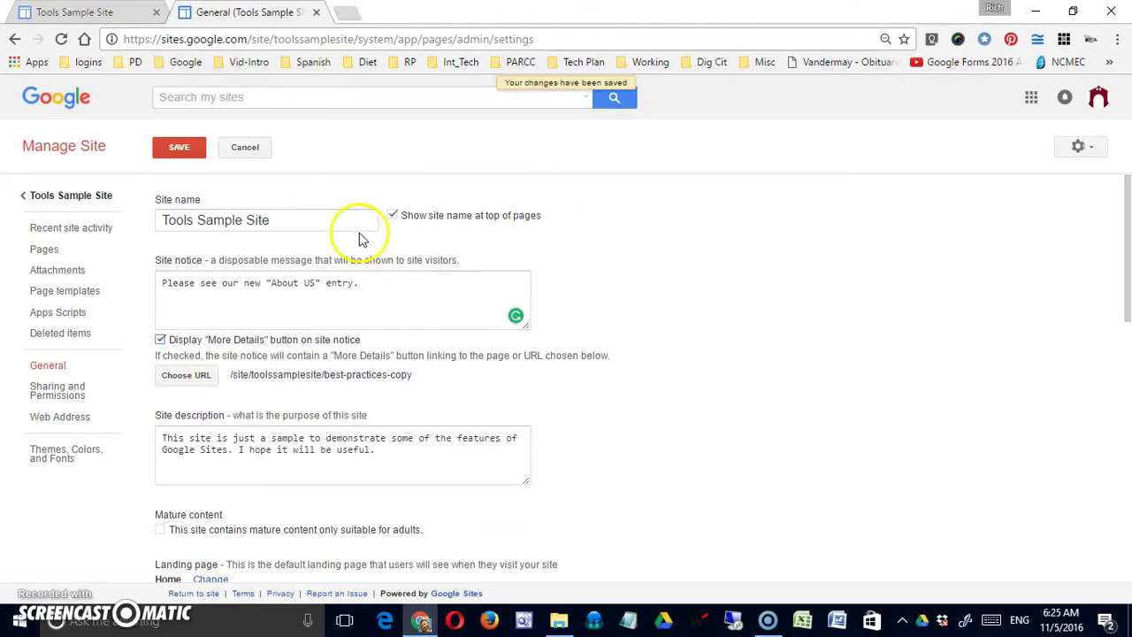
left_click(203, 376)
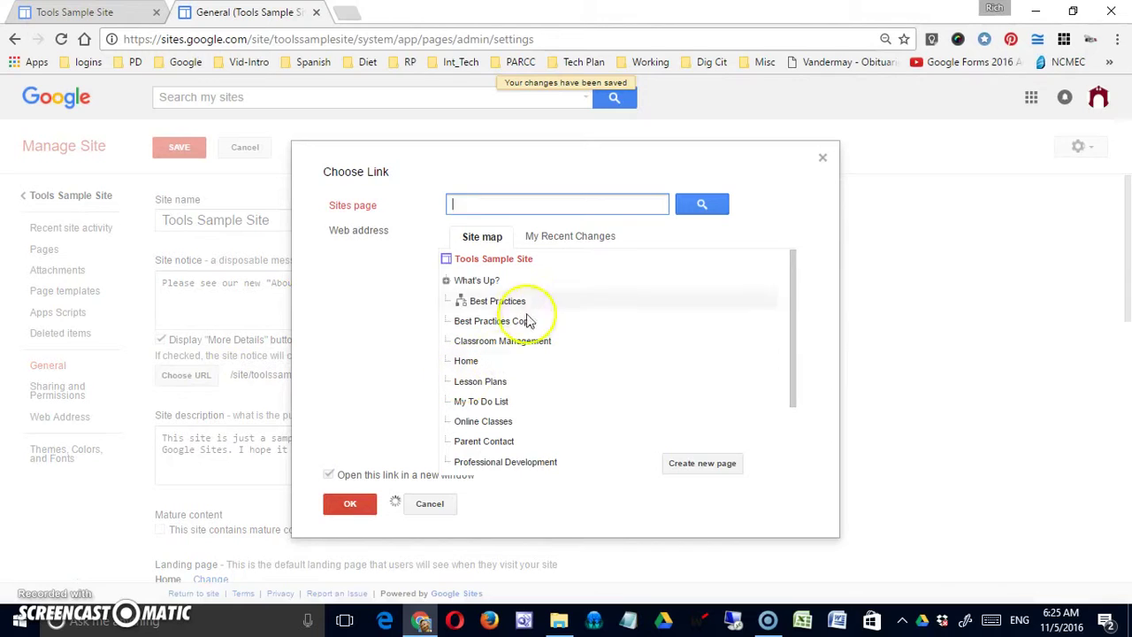
Browse the site map pages and the web address option in Choose Link
left_click(466, 322)
left_click(467, 343)
left_click(467, 362)
left_click(469, 382)
left_click(473, 402)
left_click(475, 424)
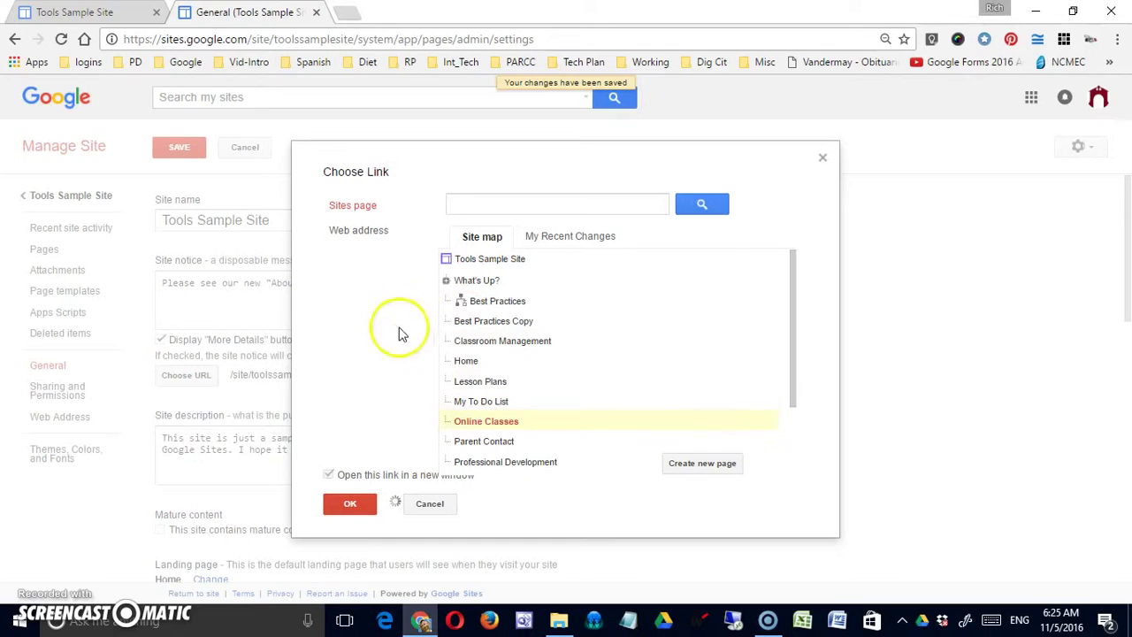
left_click(372, 233)
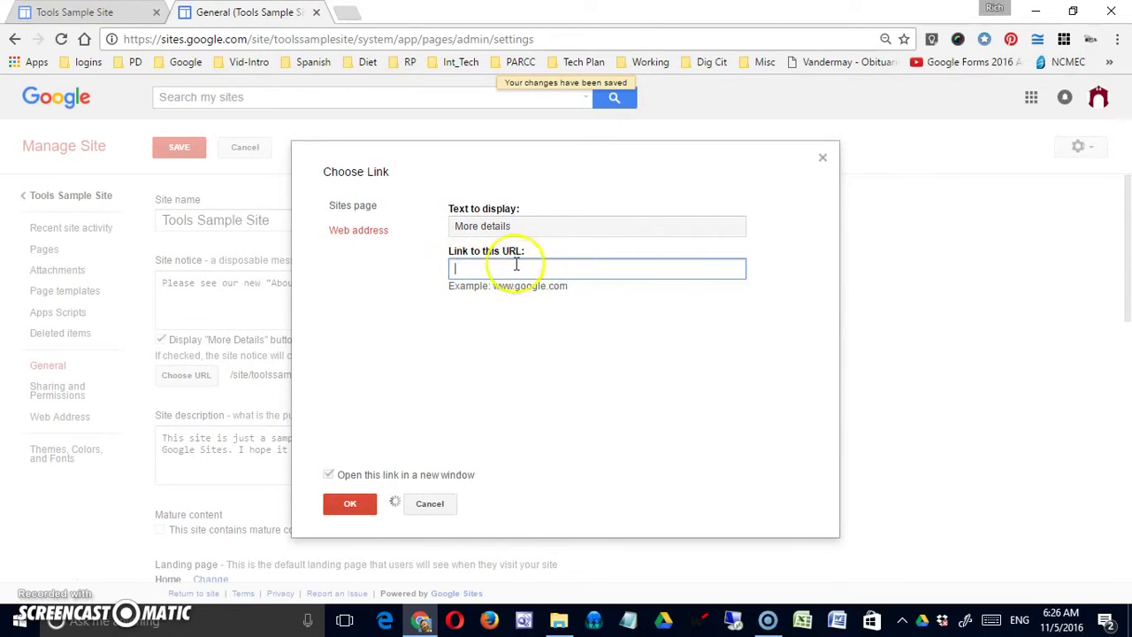
left_click(350, 207)
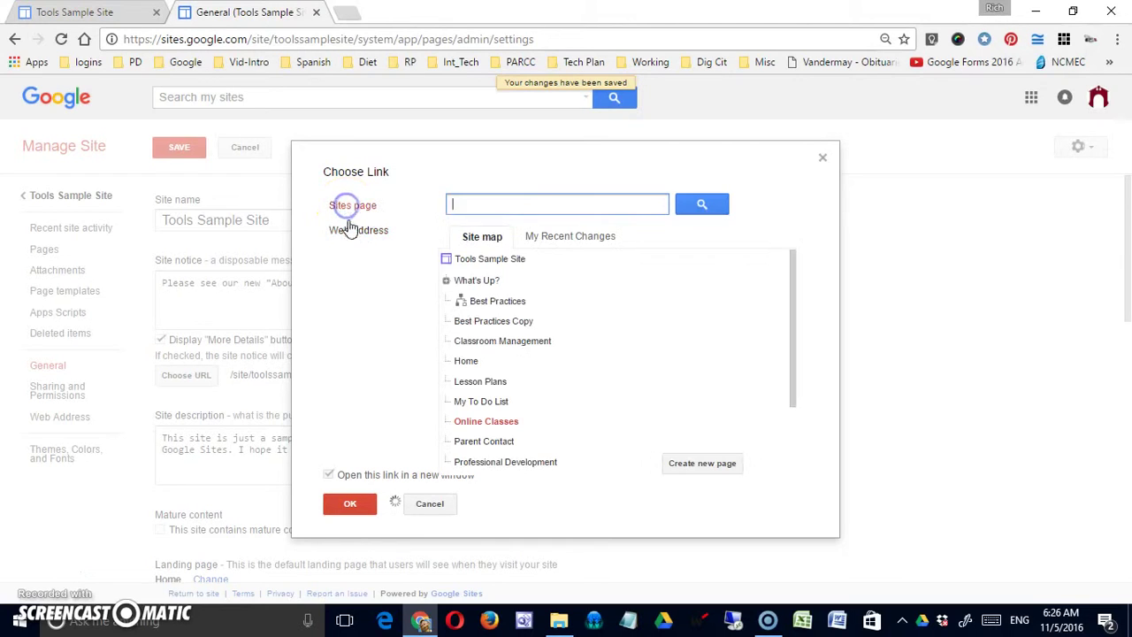
Create a new top-level About Us web page as the More Details link target
left_click(682, 470)
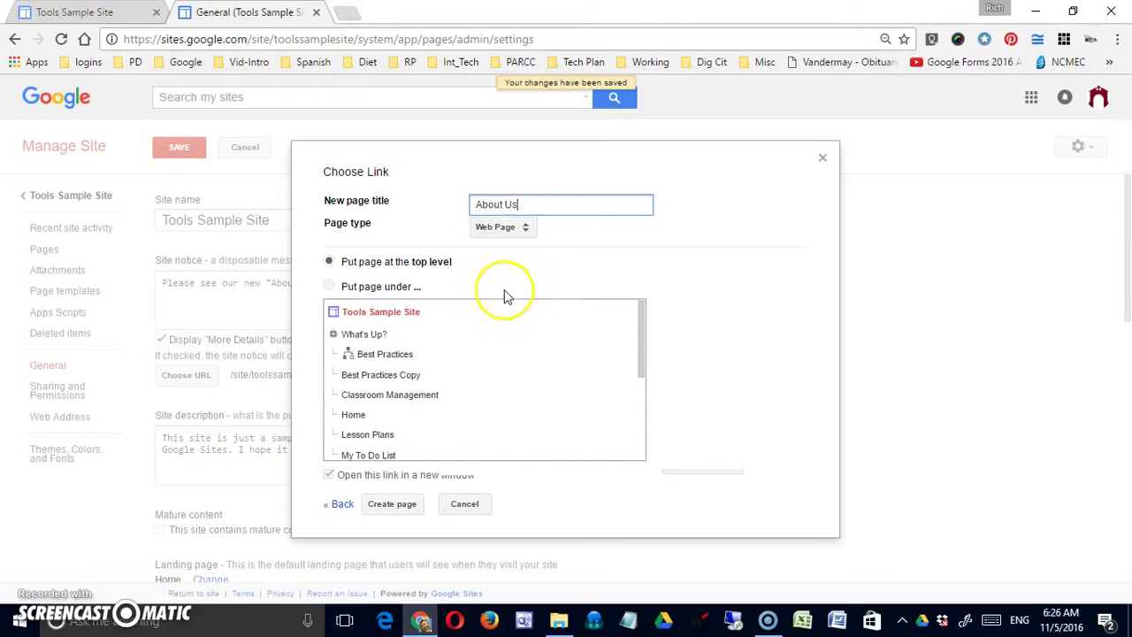
left_click(517, 228)
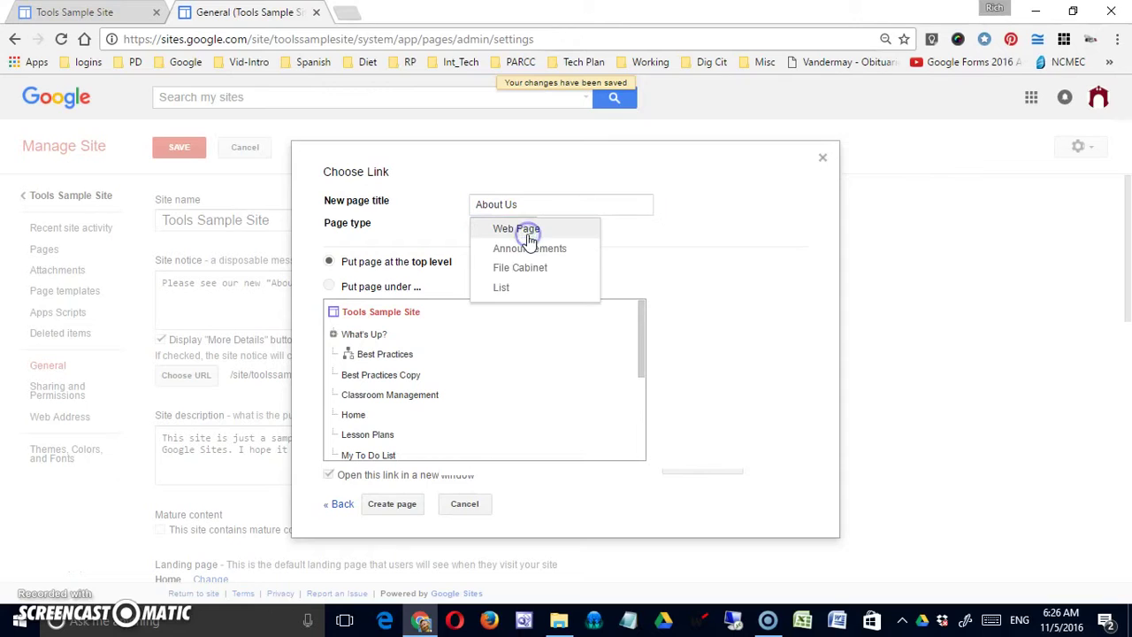
left_click(528, 228)
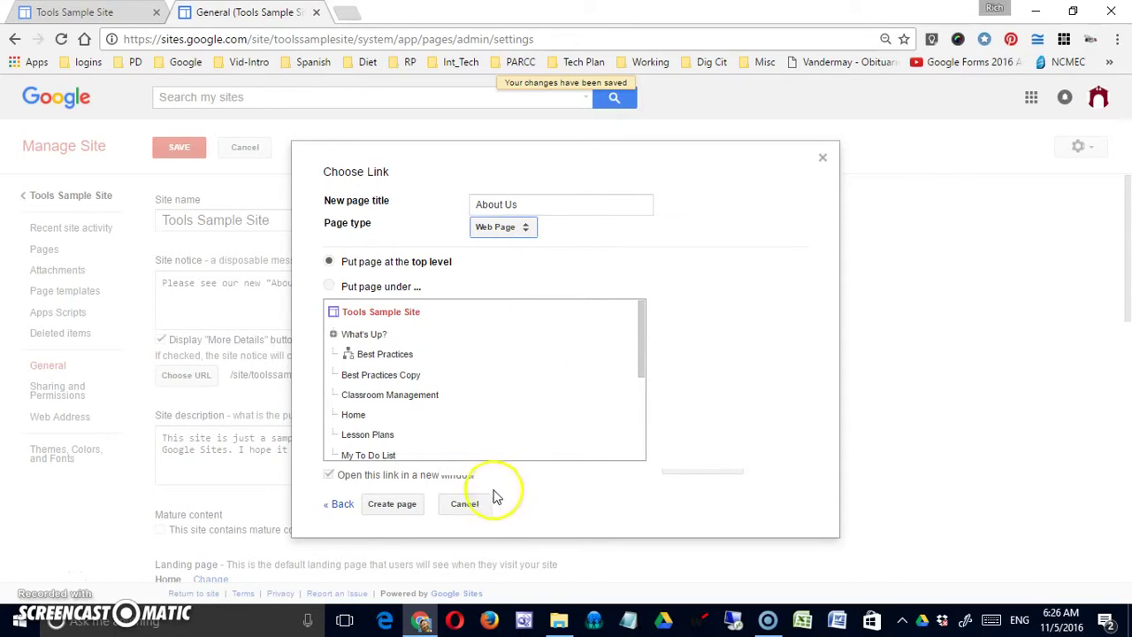
left_click(412, 509)
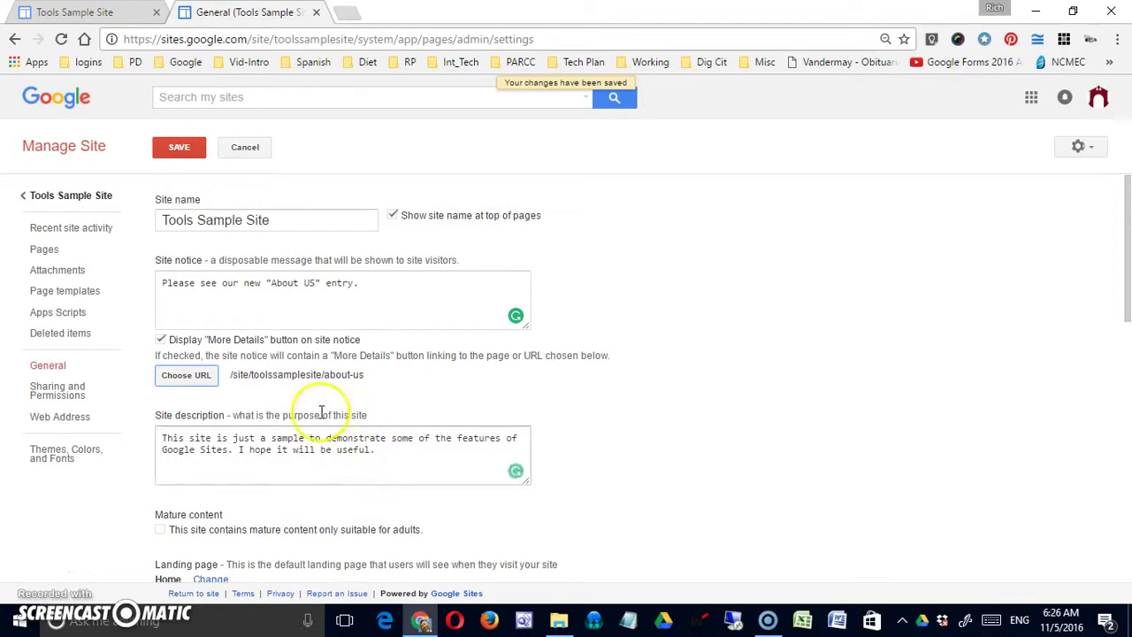
Save the notice settings and follow More Details to the empty About Us page, then dismiss the notice
left_click(179, 146)
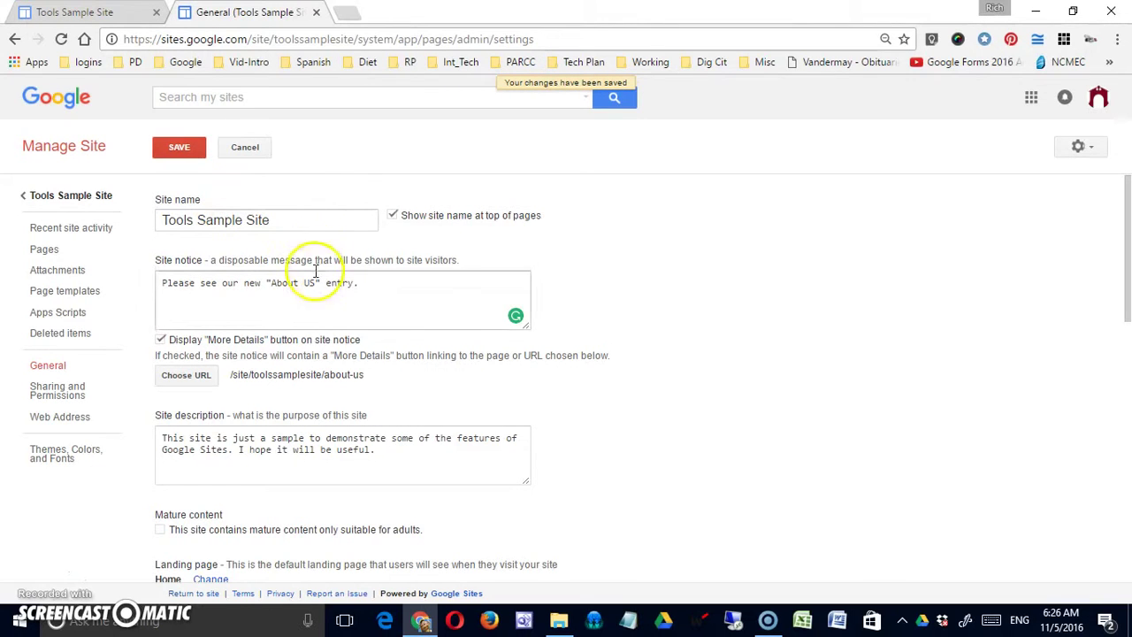
left_click(88, 195)
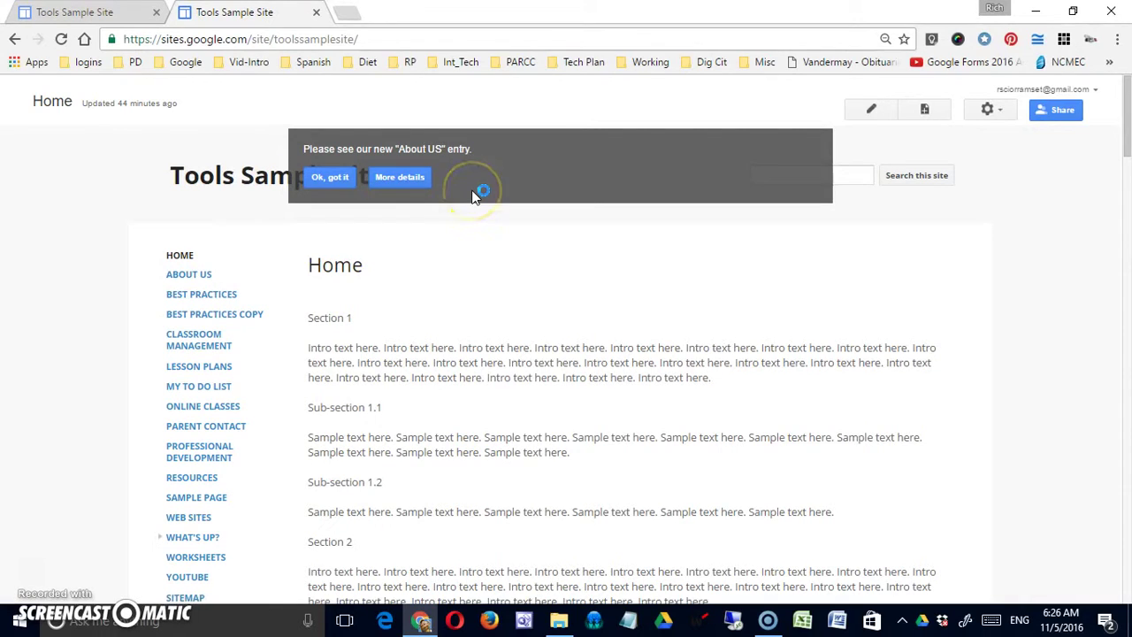
left_click(400, 178)
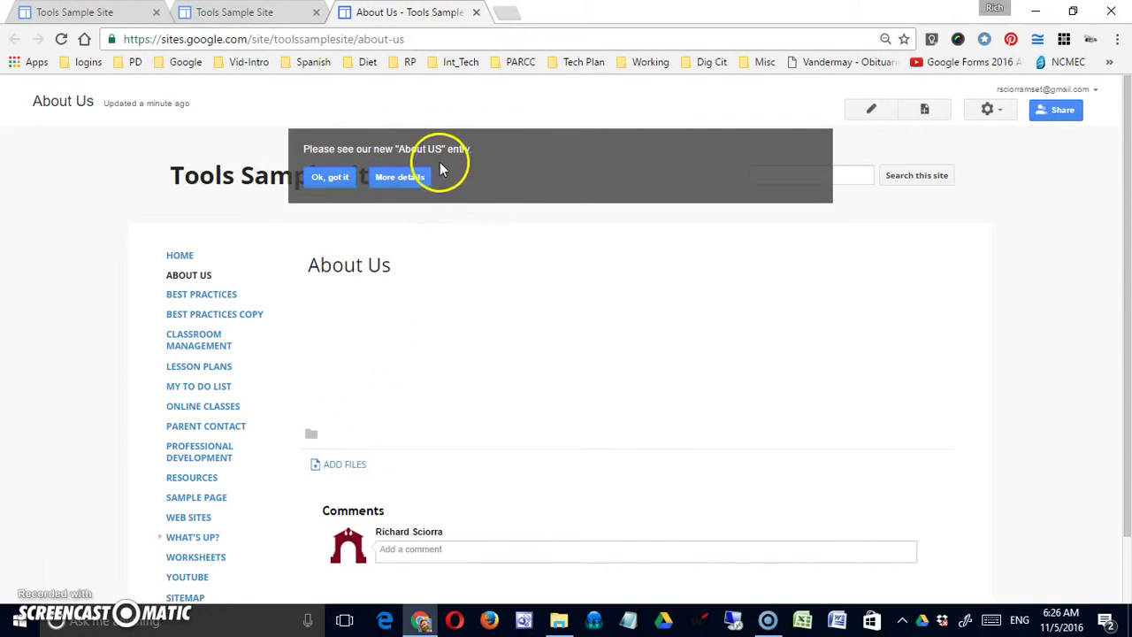
left_click(331, 180)
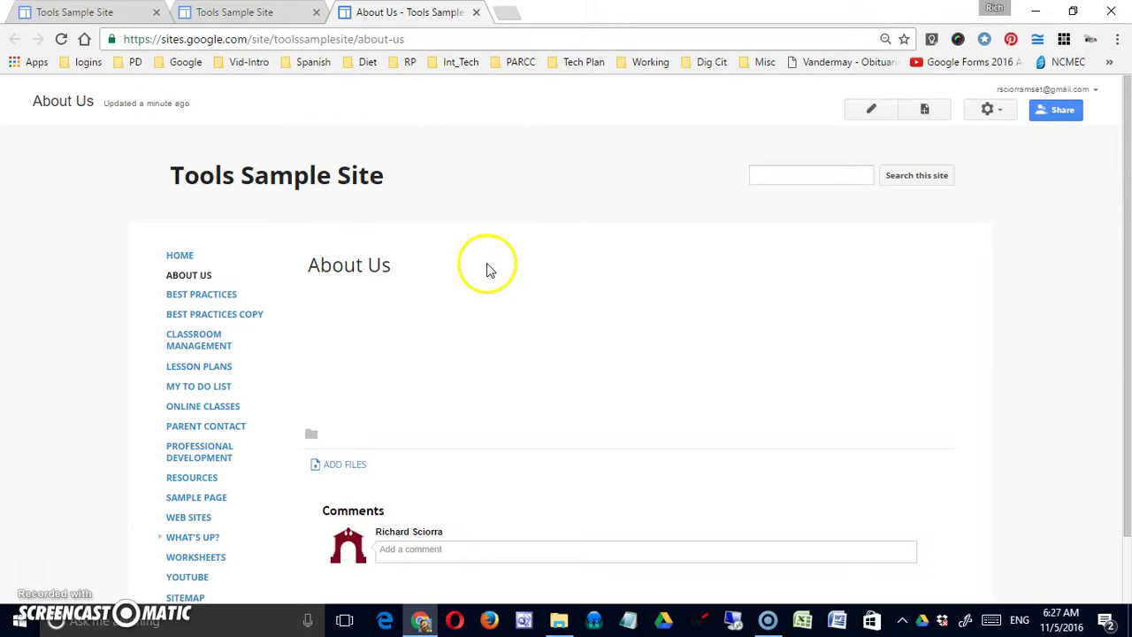
Return to Manage Site's General settings and select the site description text
left_click(991, 110)
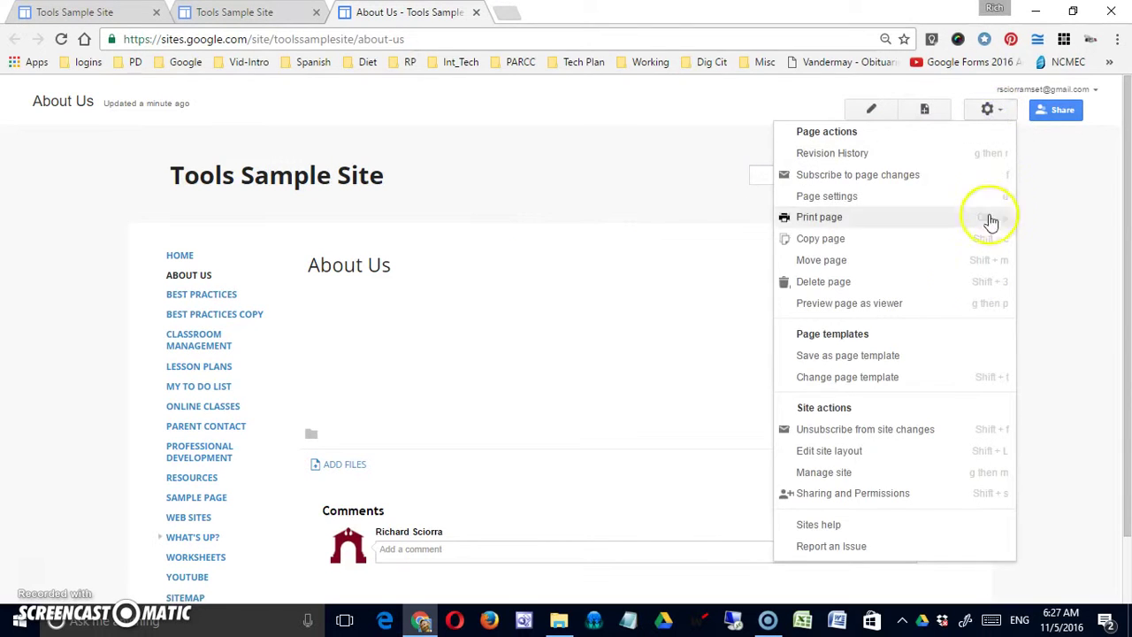
left_click(944, 473)
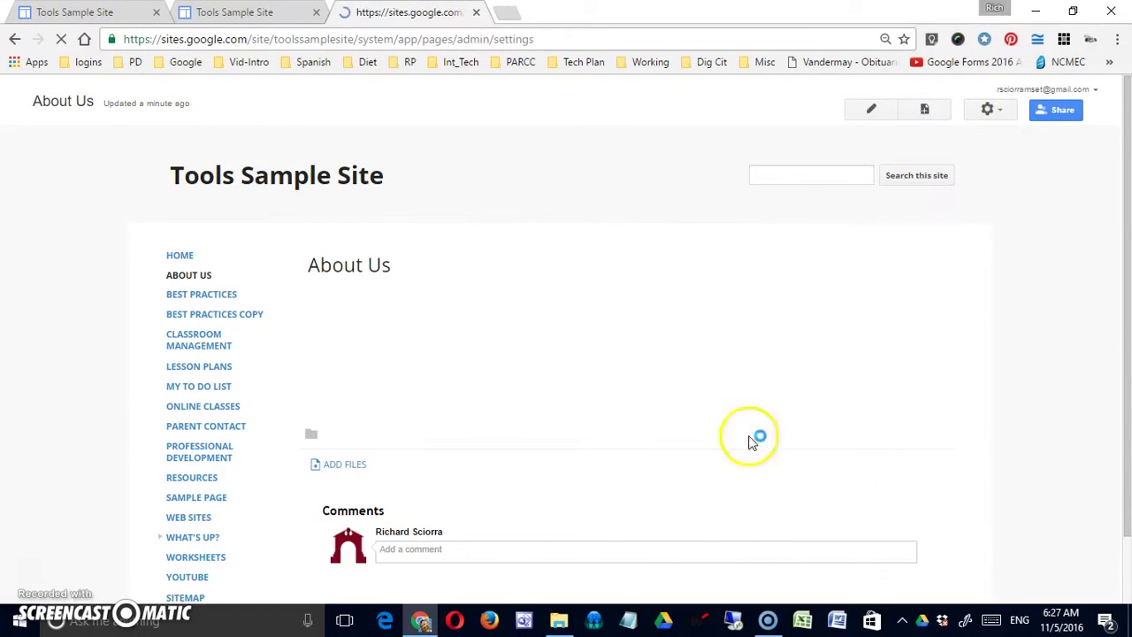
scroll(589, 375, "down", 3)
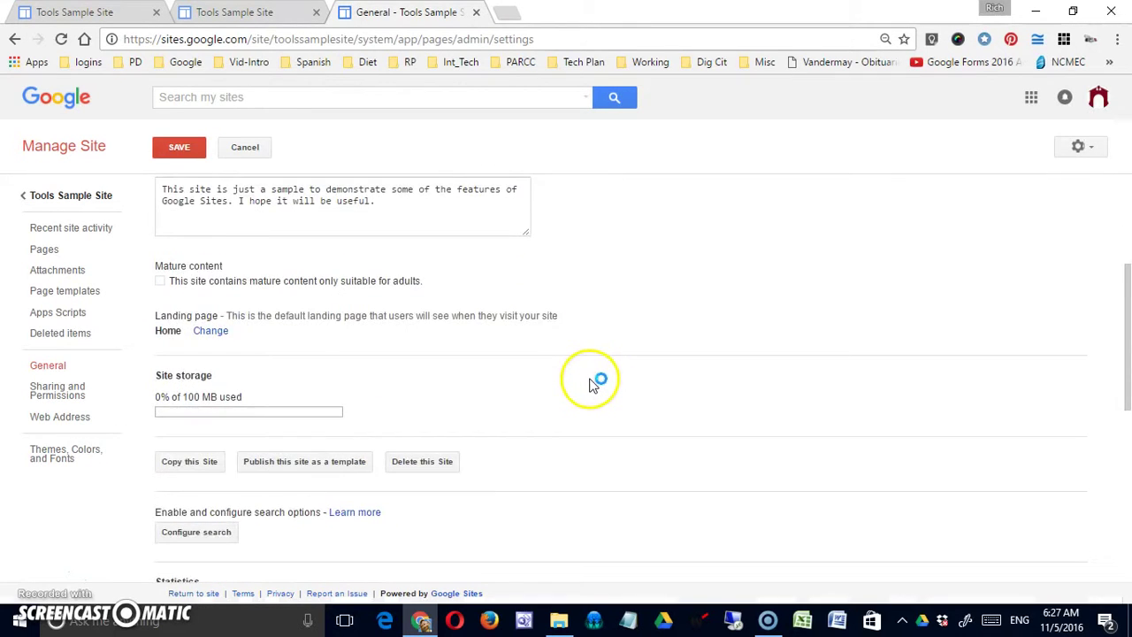
scroll(591, 383, "up", 1)
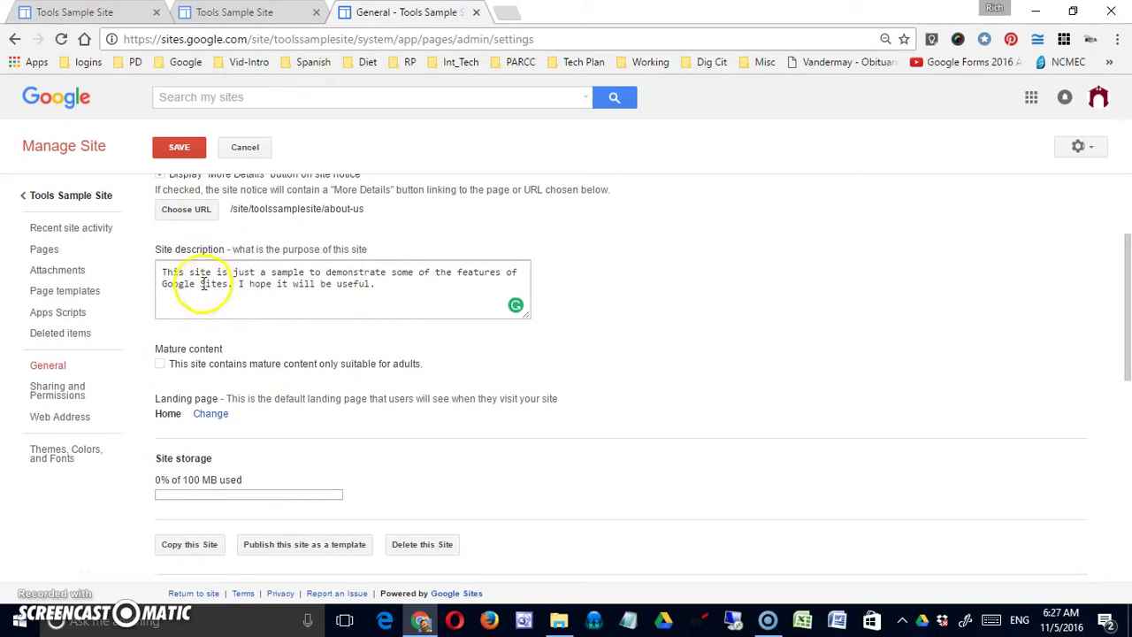
left_click_drag(373, 284, 167, 272)
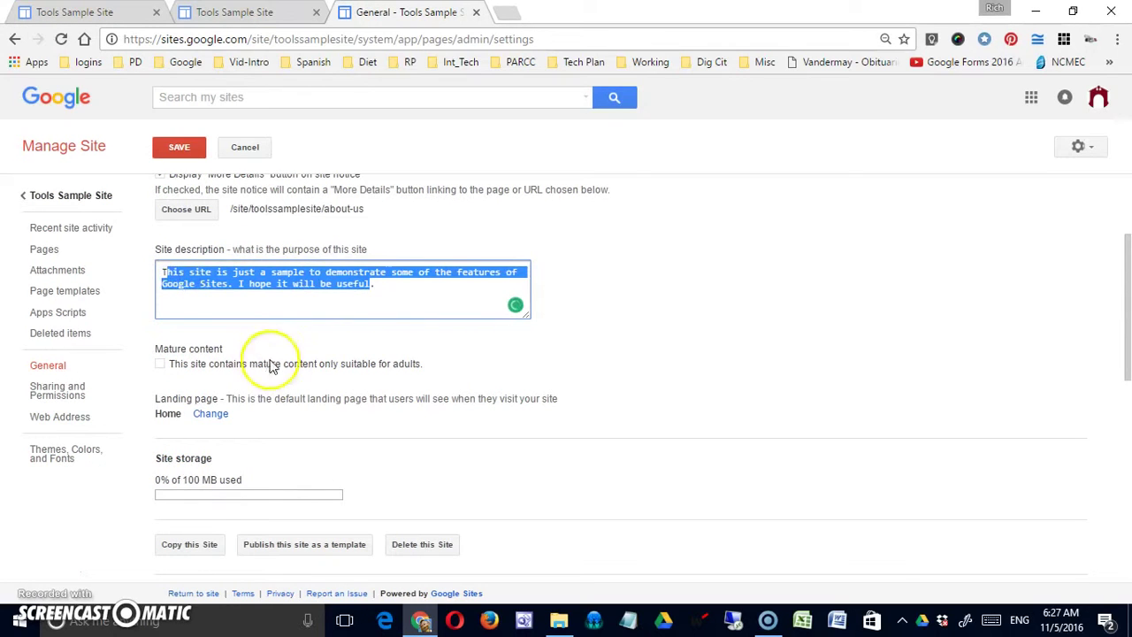
Change the landing page from Home to Parent Contact in Select Landing Page
left_click(311, 336)
scroll(315, 343, "down", 1)
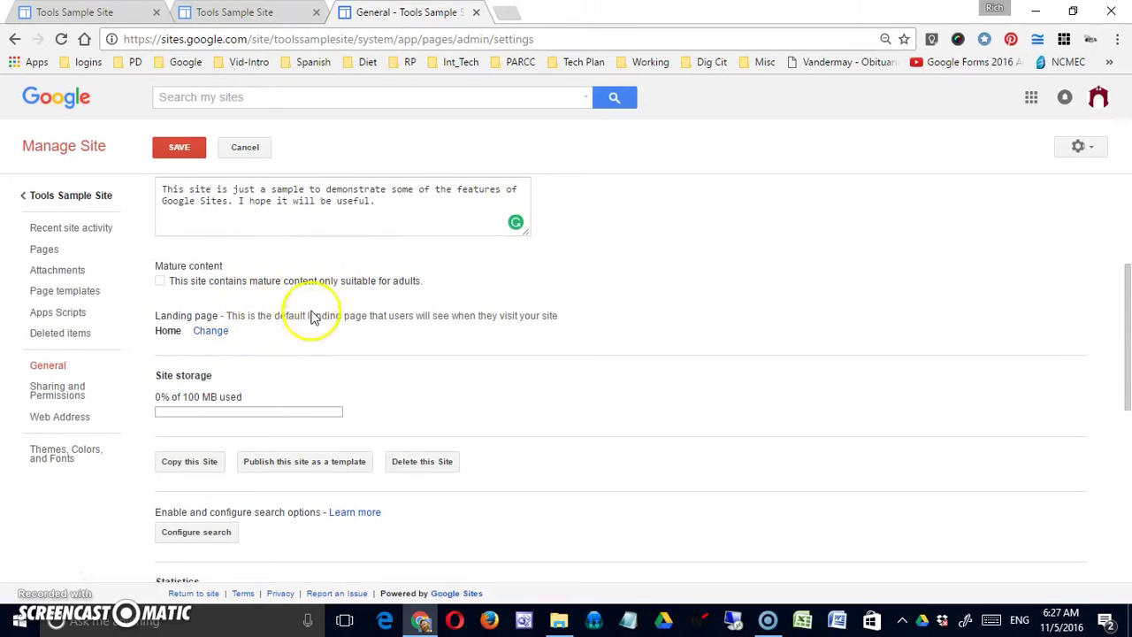
scroll(301, 327, "down", 1)
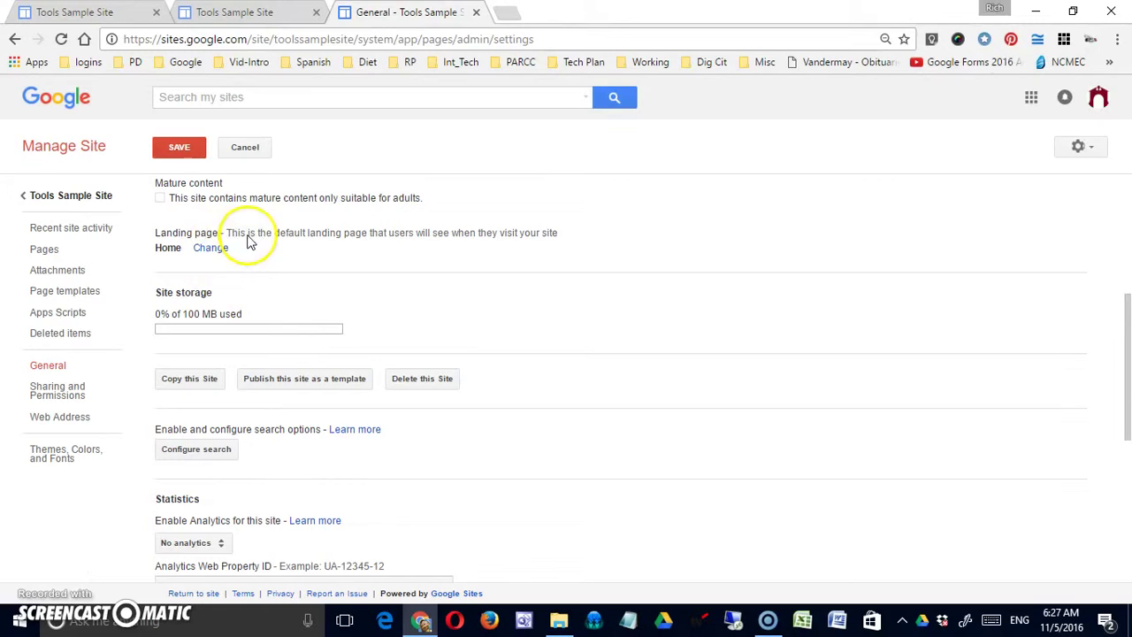
left_click(202, 248)
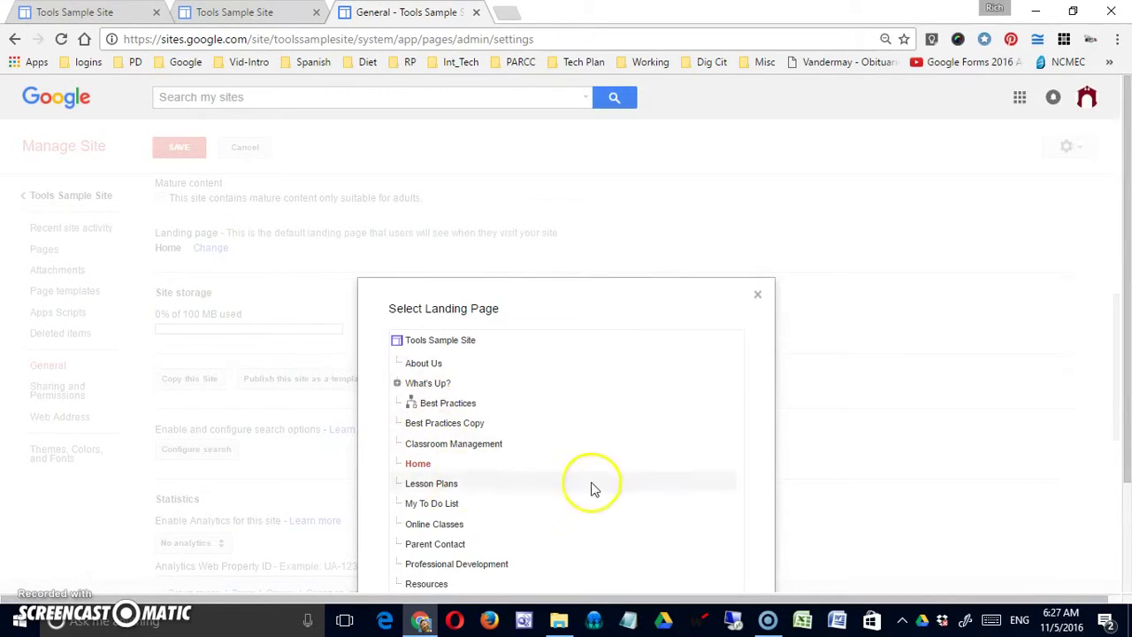
scroll(592, 485, "down", 1)
left_click(451, 461)
scroll(566, 467, "down", 1)
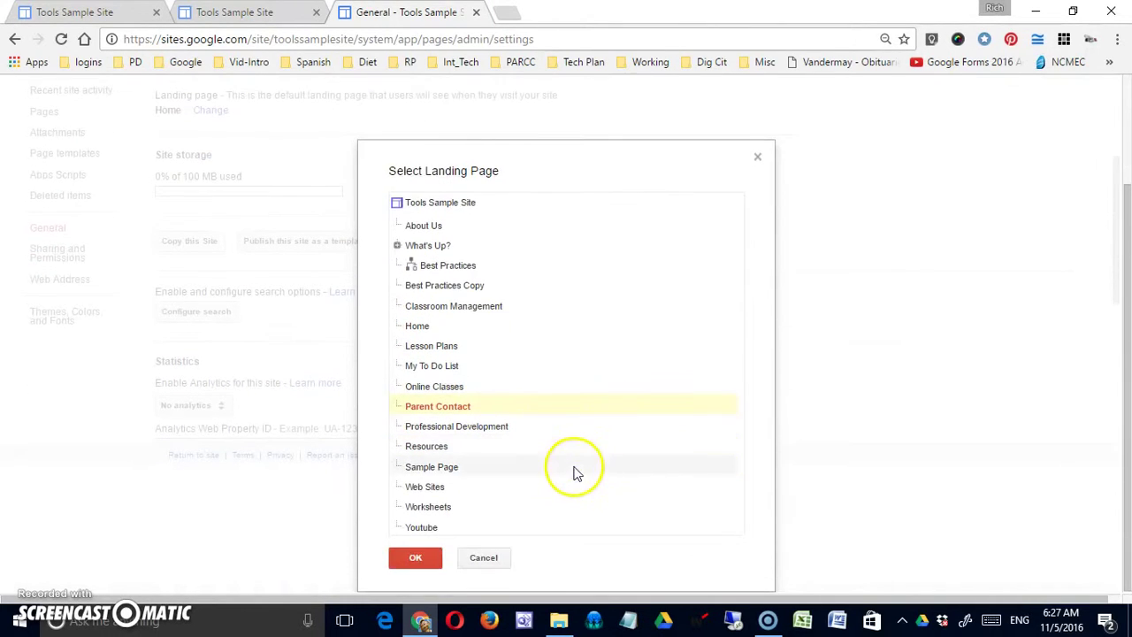
left_click(416, 558)
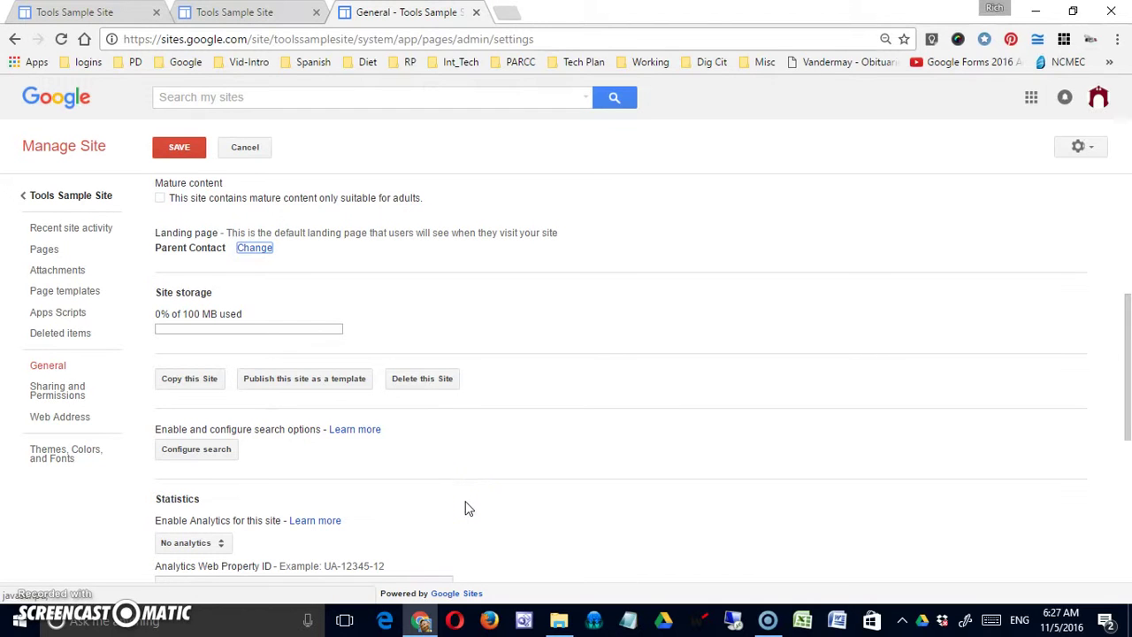
scroll(469, 509, "down", 2)
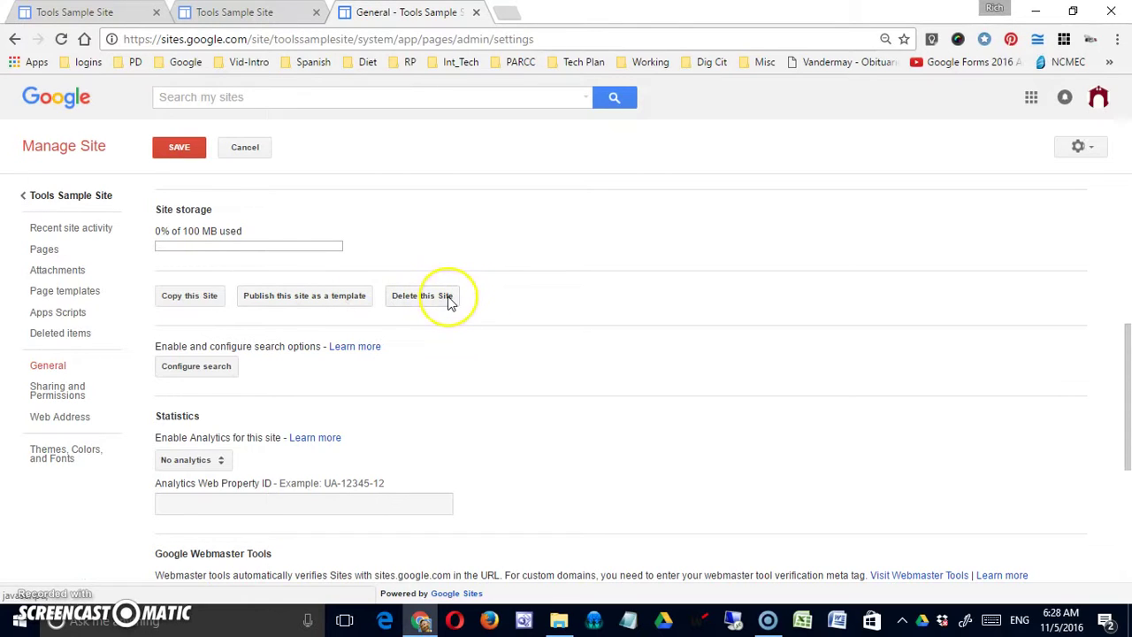
left_click(412, 295)
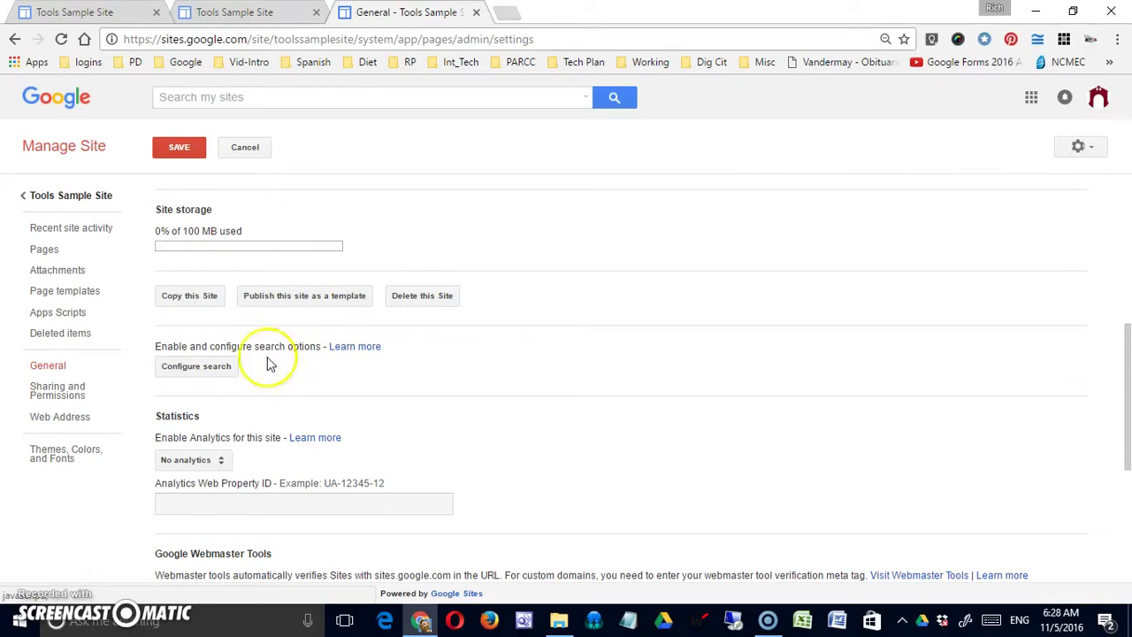
Open site search settings and enable searching both this site and google.com
left_click(217, 366)
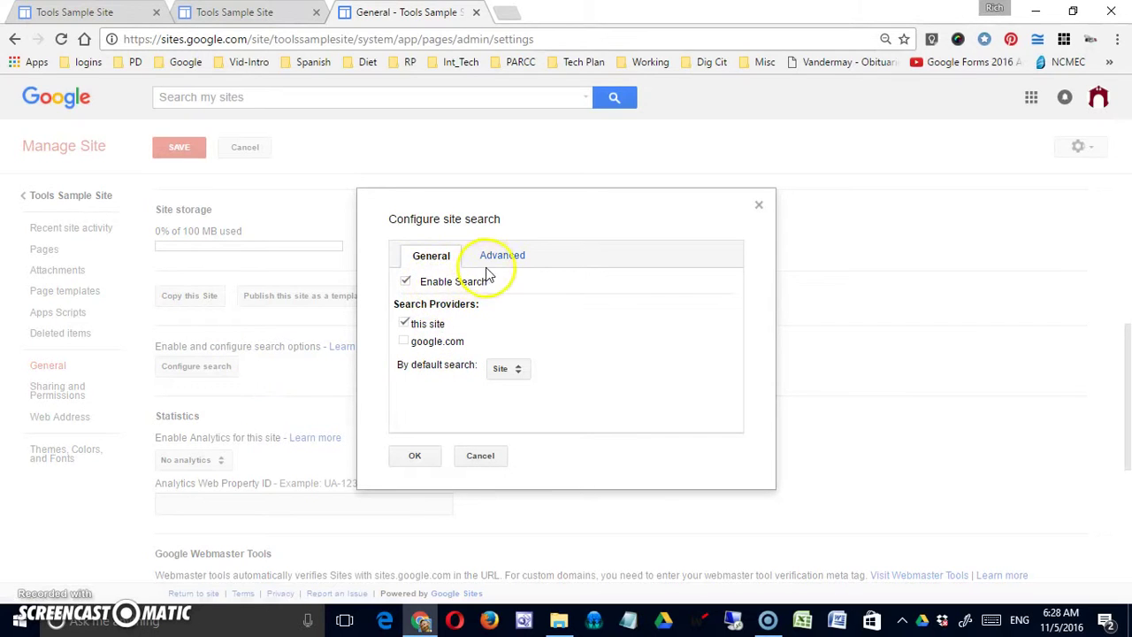
left_click(405, 282)
left_click(404, 282)
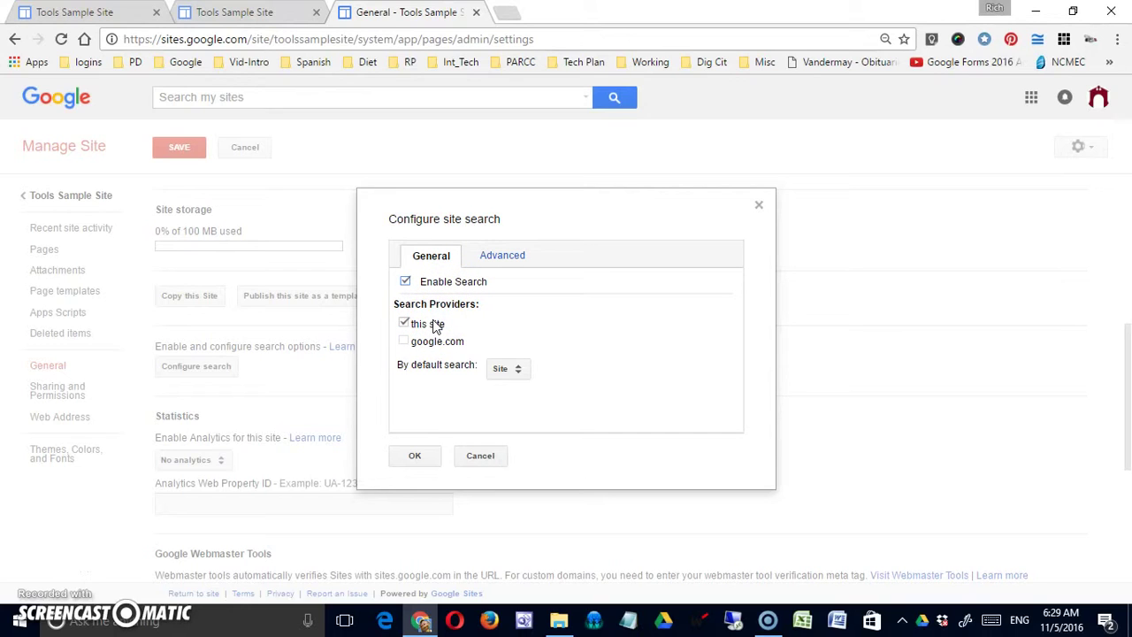
left_click(404, 324)
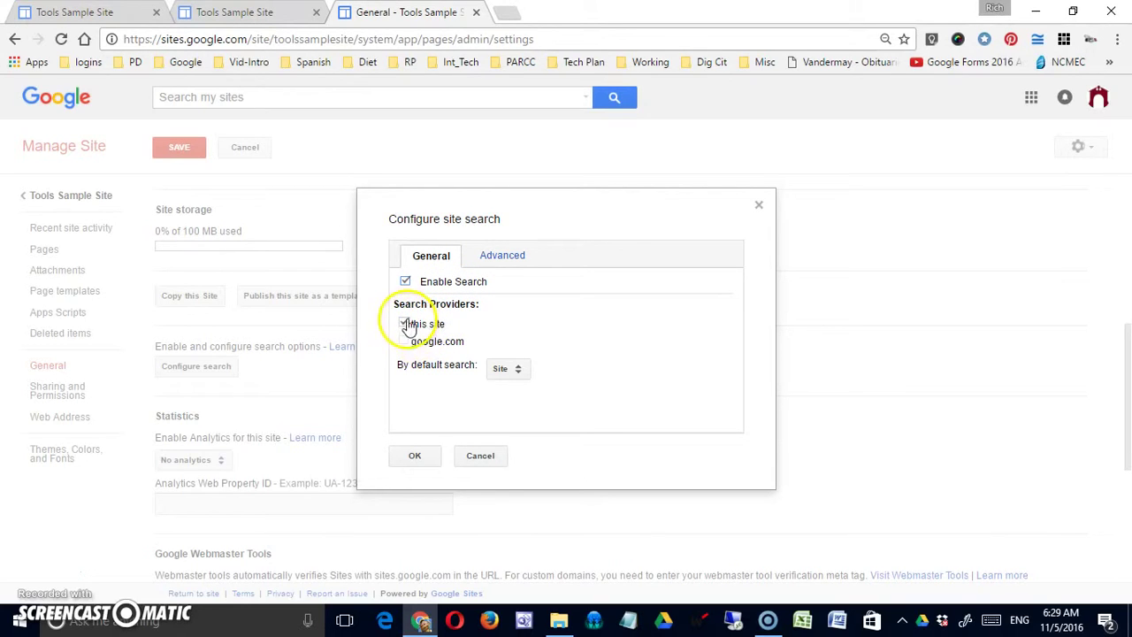
left_click(404, 341)
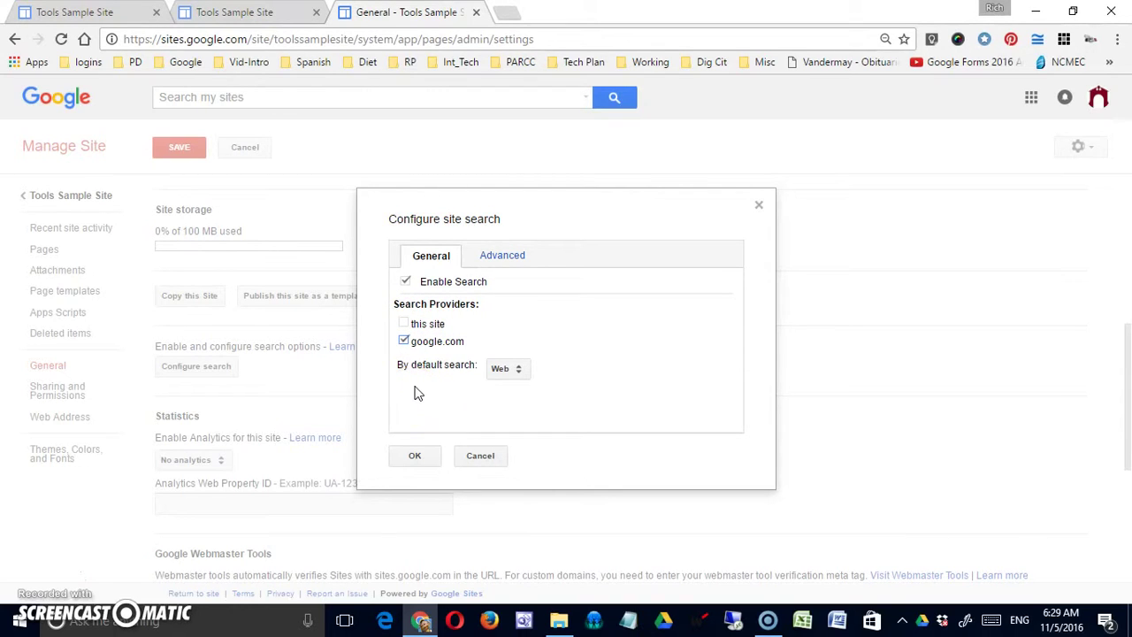
left_click(511, 370)
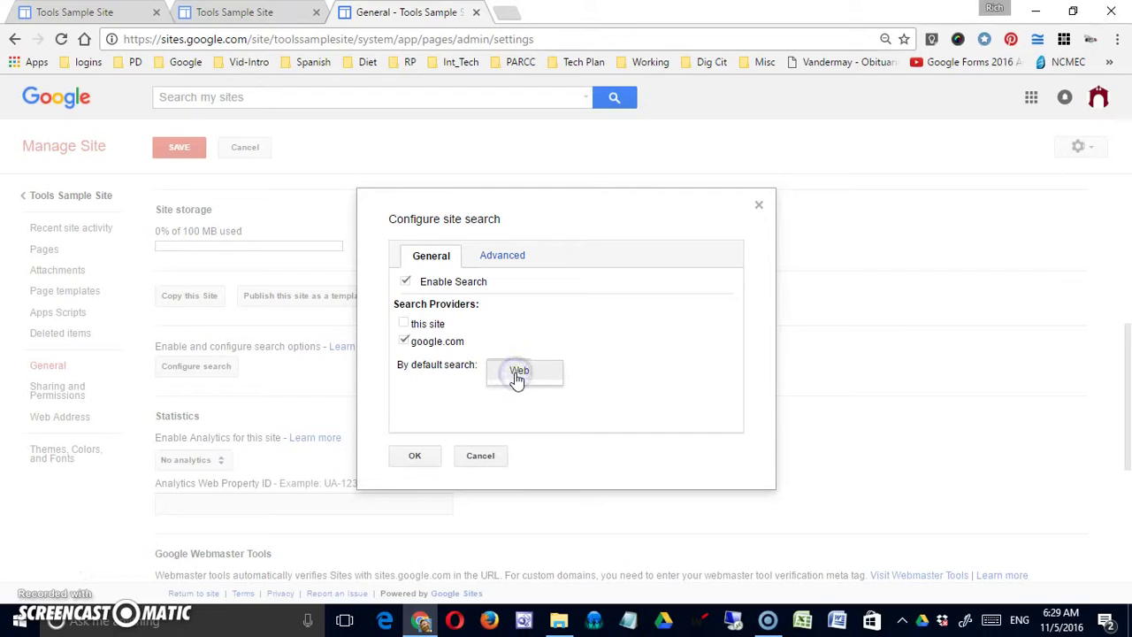
left_click(518, 373)
left_click(403, 323)
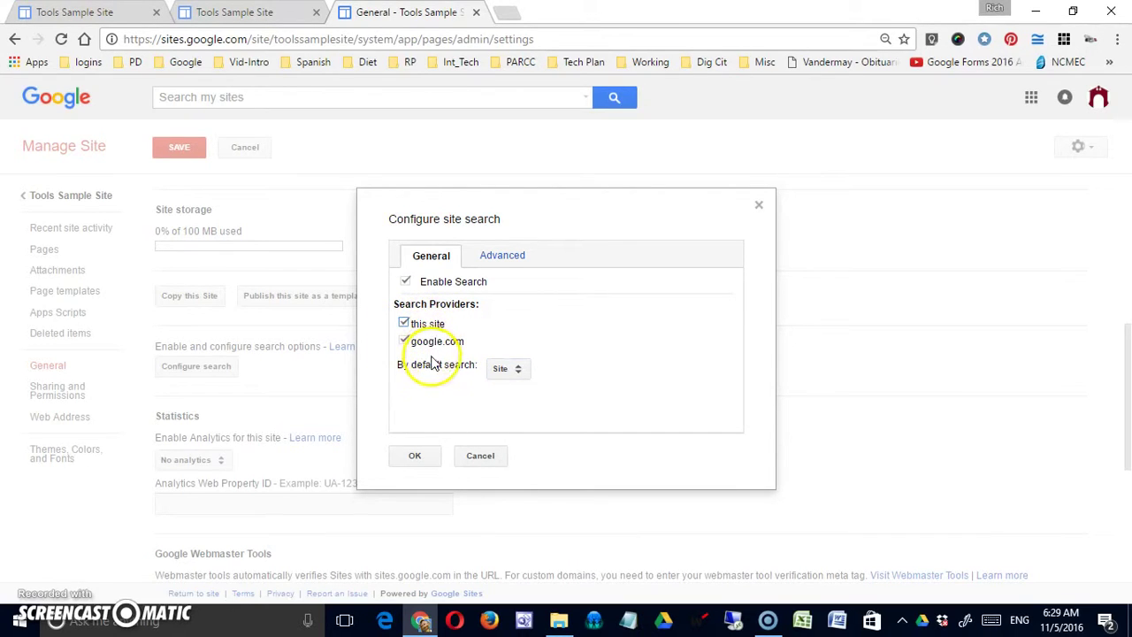
Keep Site as the default search, glance at the Advanced options, and apply the settings
left_click(515, 371)
left_click(519, 371)
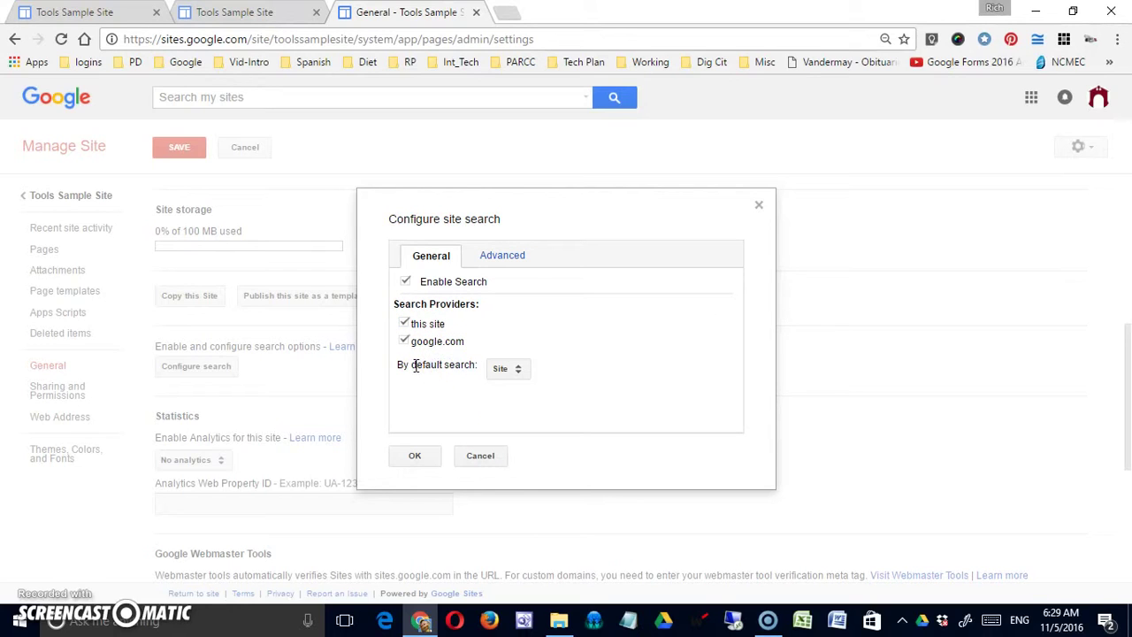
left_click(520, 374)
left_click(519, 376)
left_click(519, 373)
left_click(512, 386)
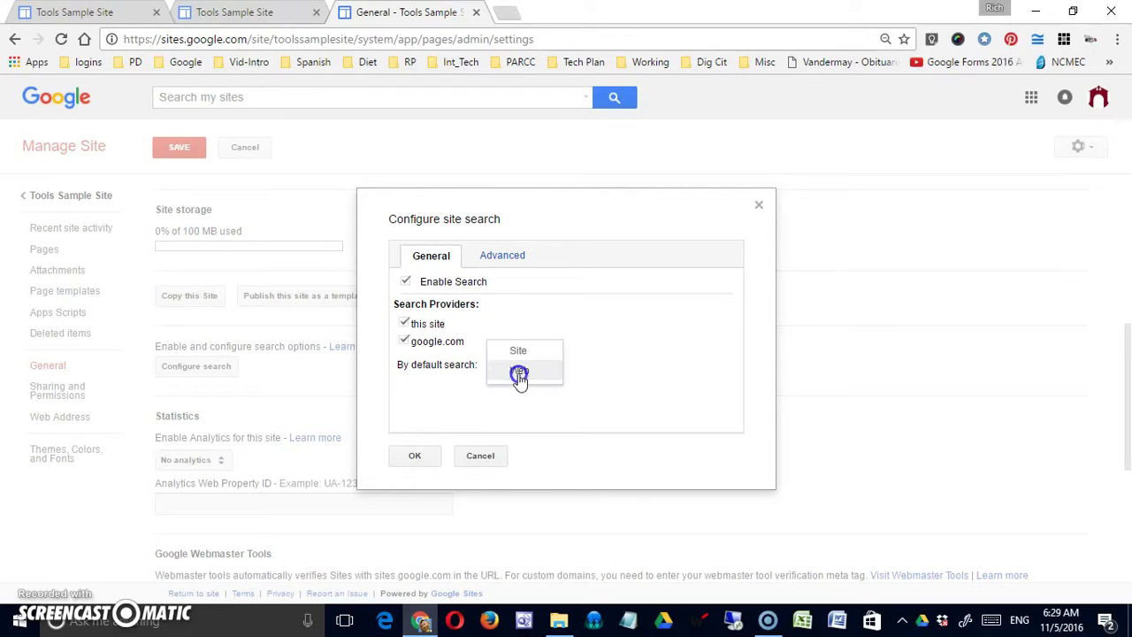
left_click(518, 352)
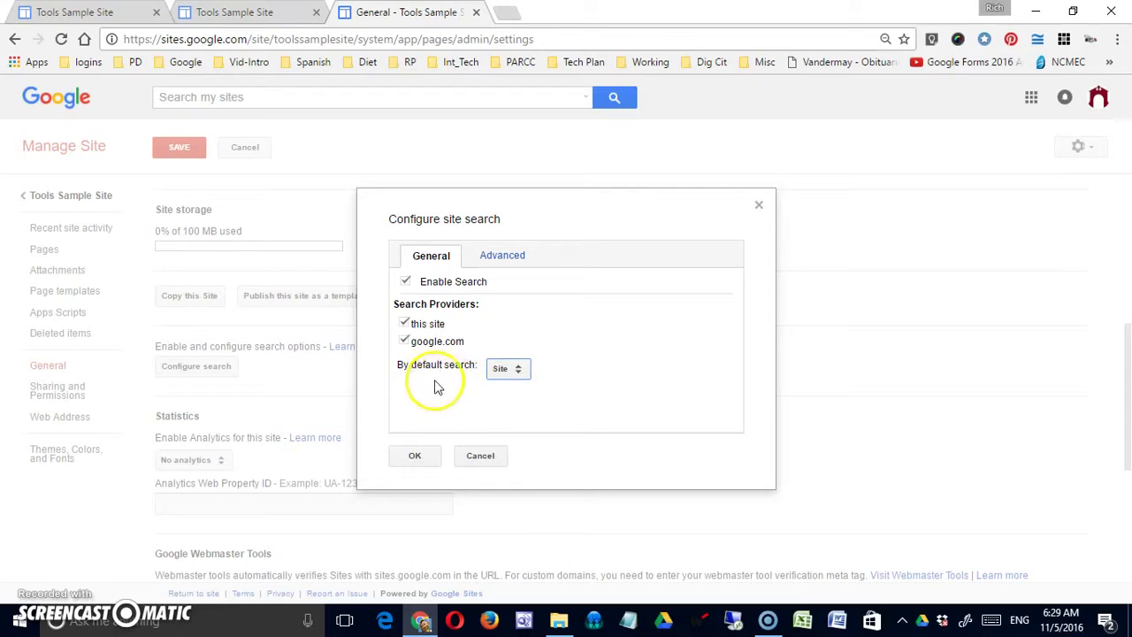
left_click(500, 258)
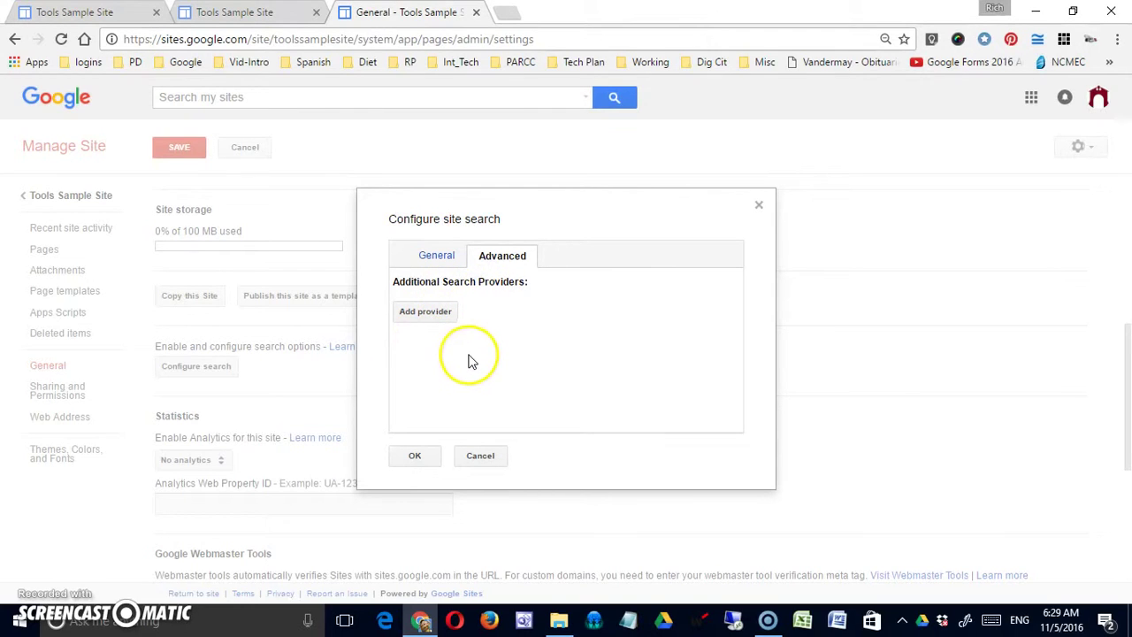
left_click(438, 256)
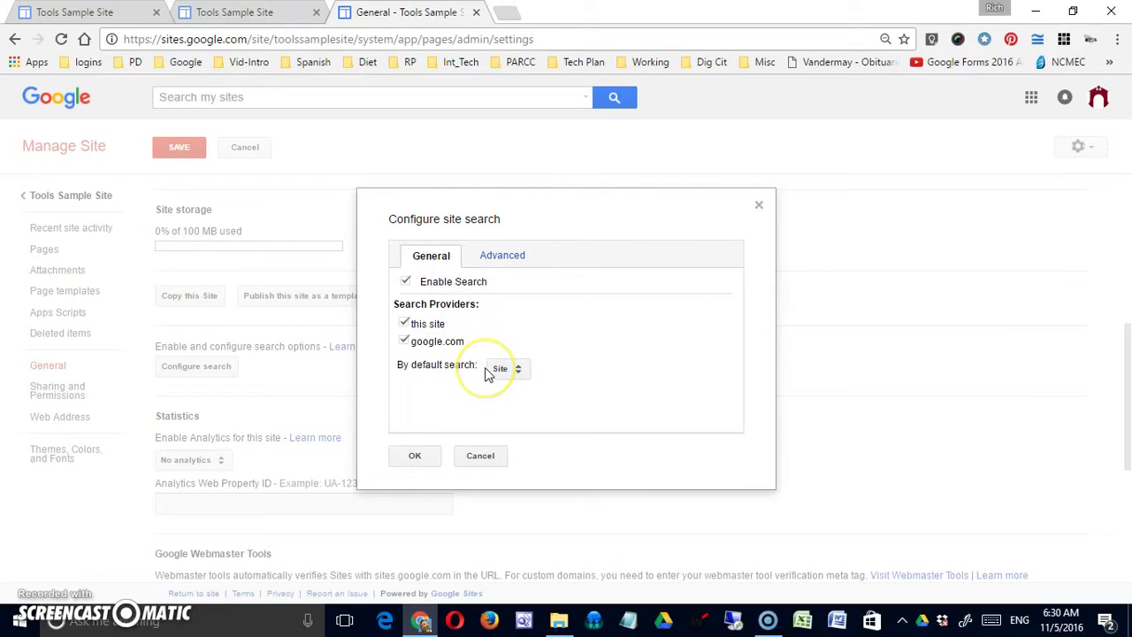
left_click(418, 453)
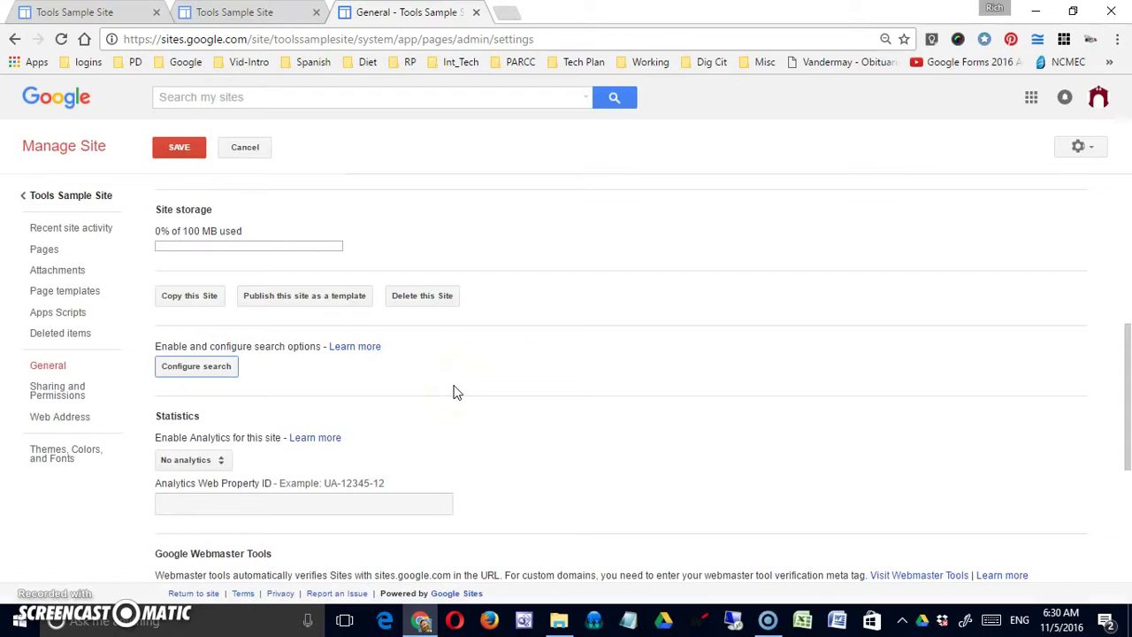
Scroll to the Mobile section and tick 'Automatically adjust site to mobile phones'
scroll(453, 391, "down", 2)
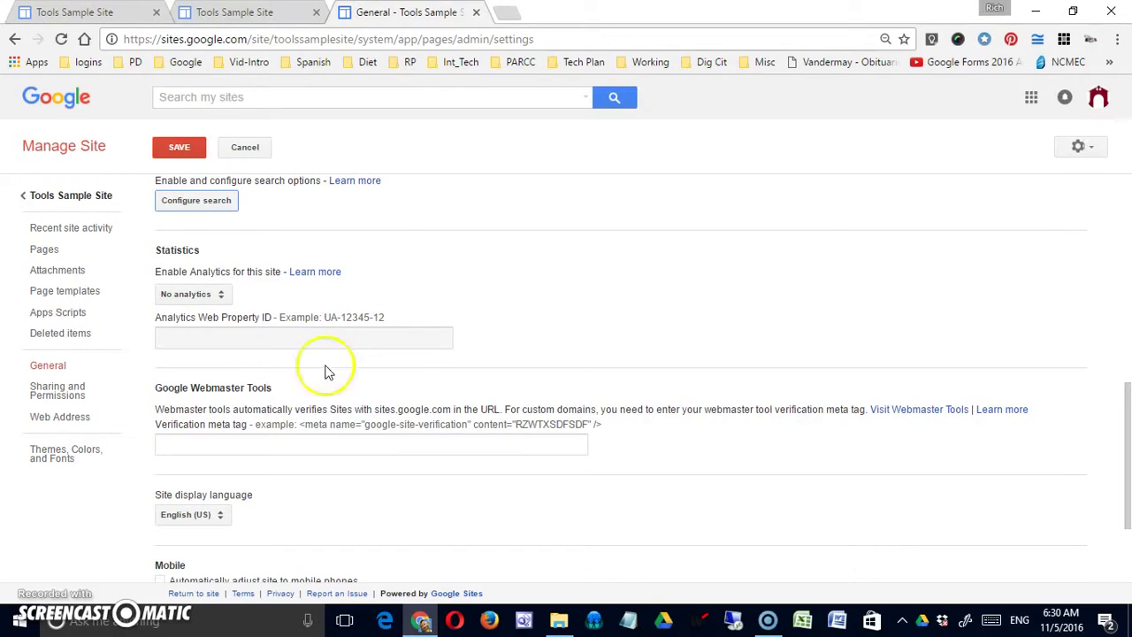
left_click_drag(205, 387, 300, 392)
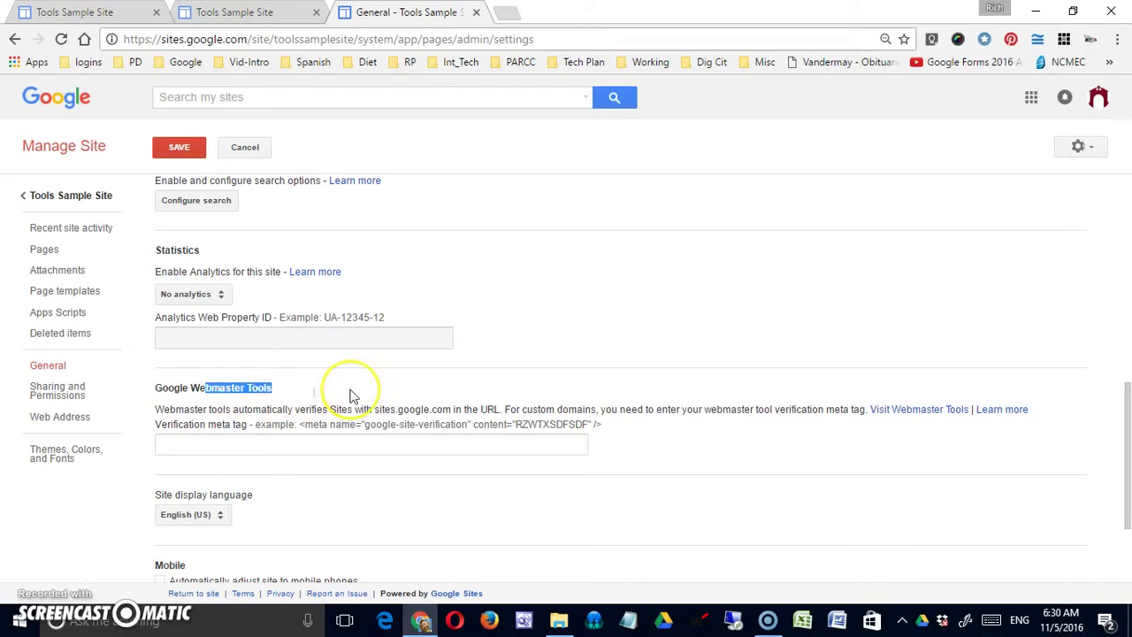
scroll(352, 397, "down", 2)
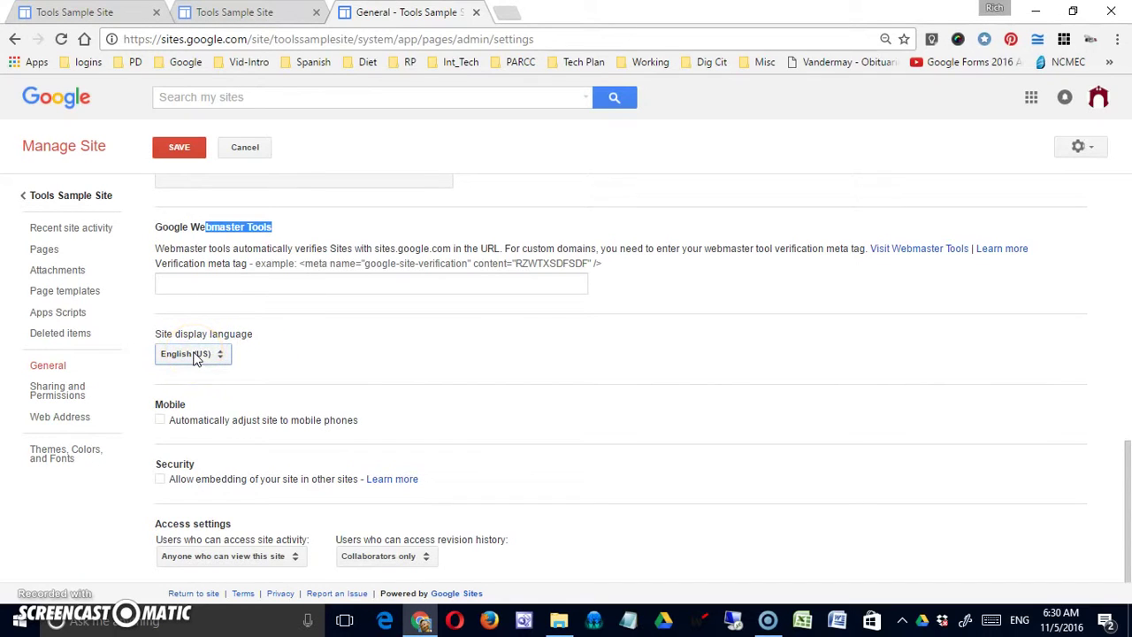
left_click(159, 421)
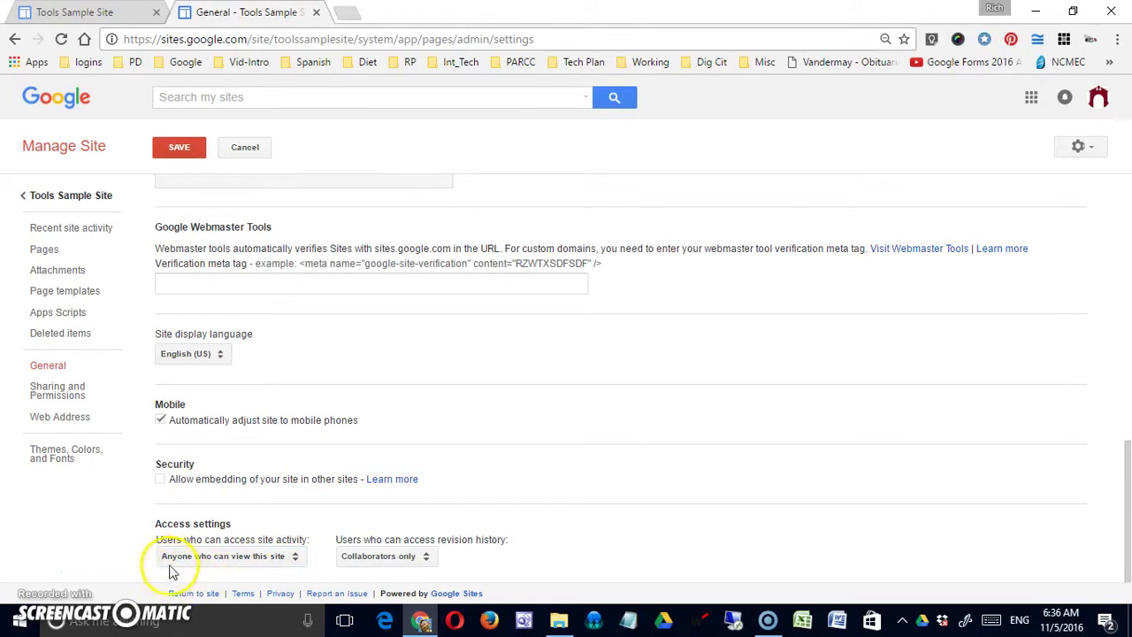
left_click(296, 562)
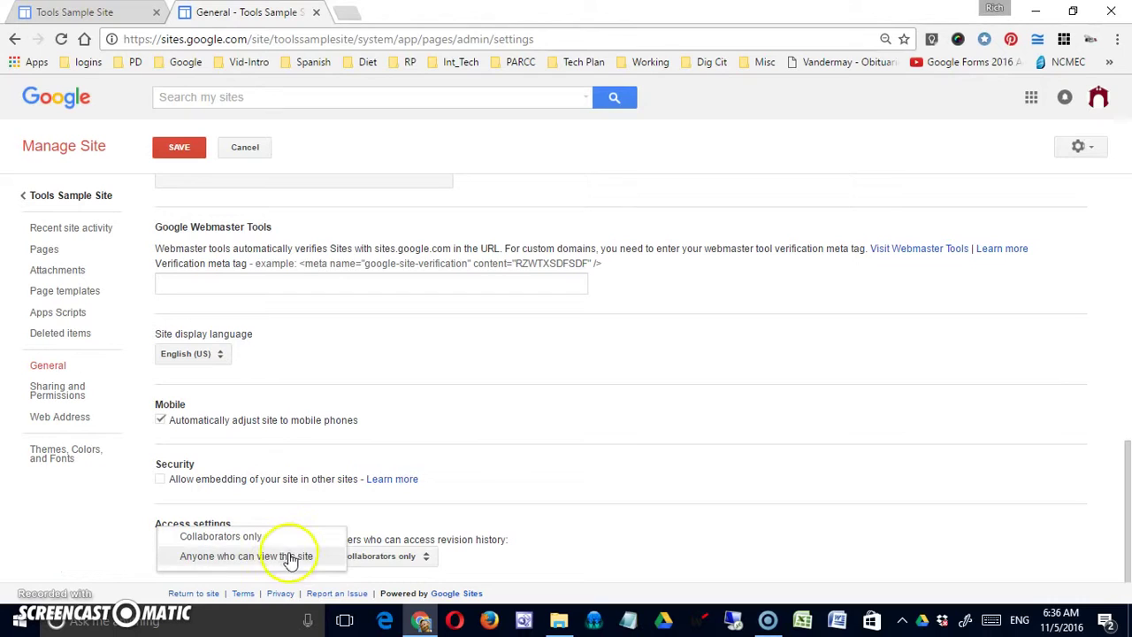
left_click(289, 556)
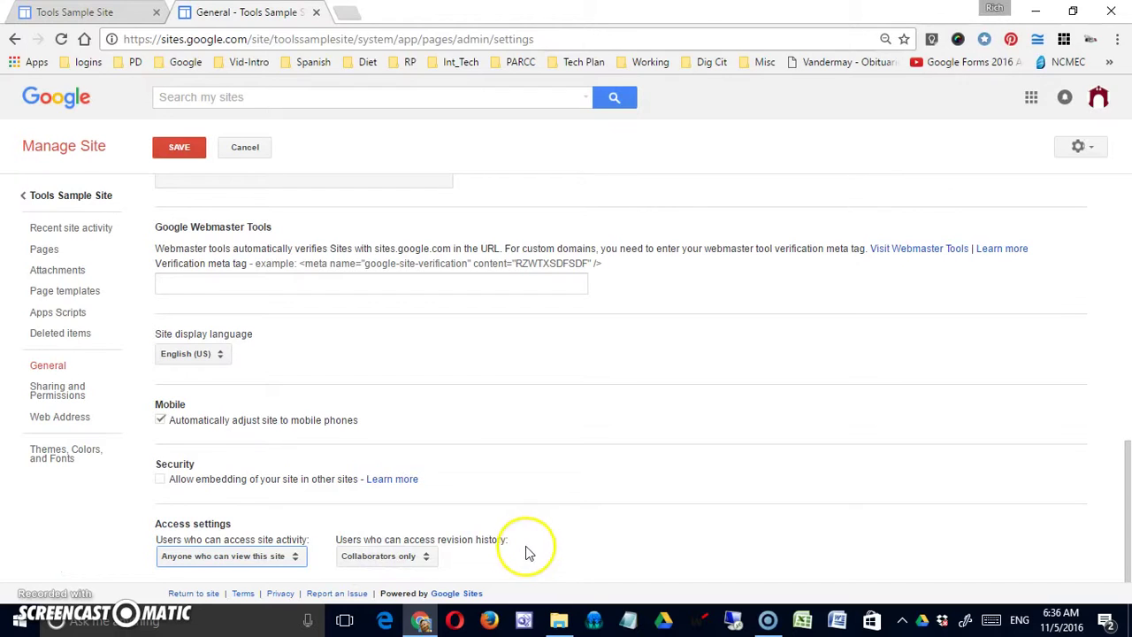
left_click(429, 559)
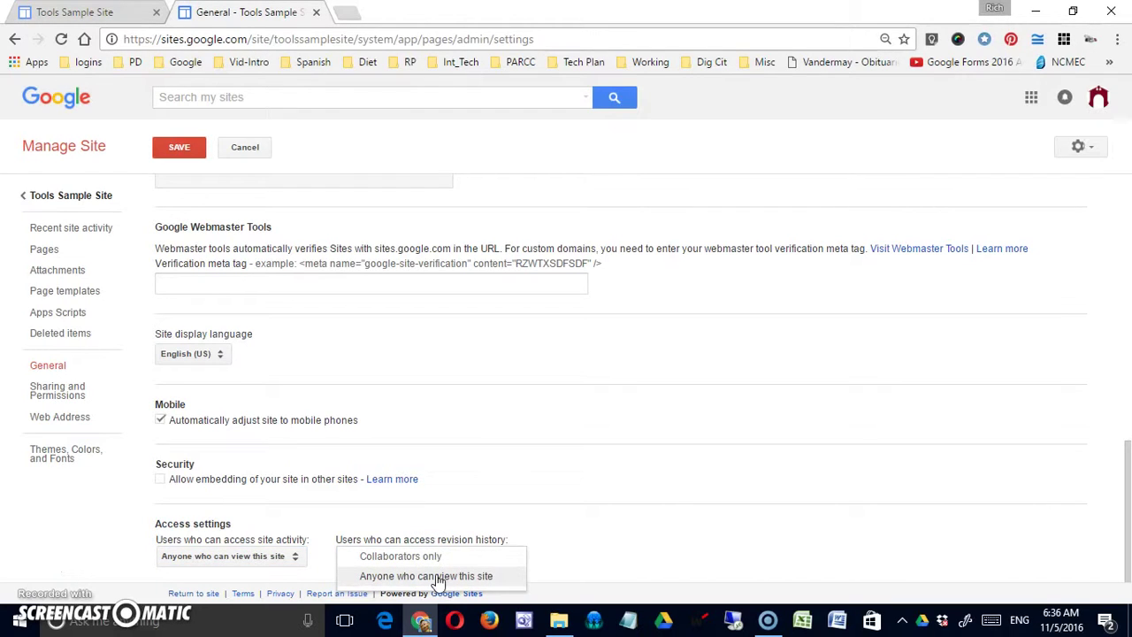
left_click(423, 556)
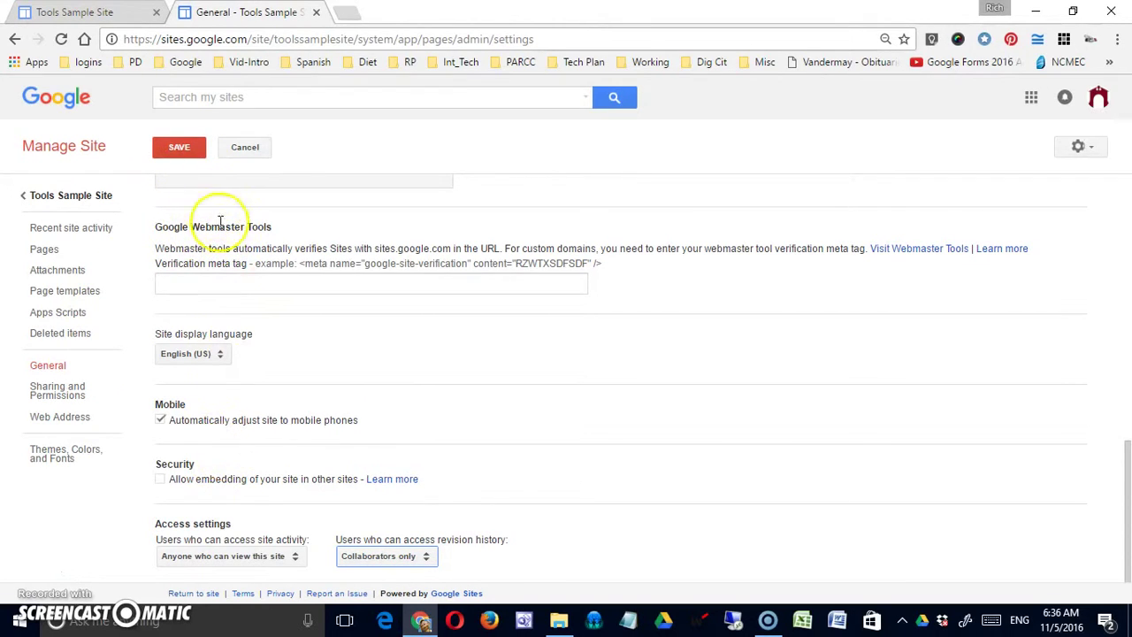
Save the changed general settings, then go to Sharing and Permissions and the Web Address page
left_click(72, 390)
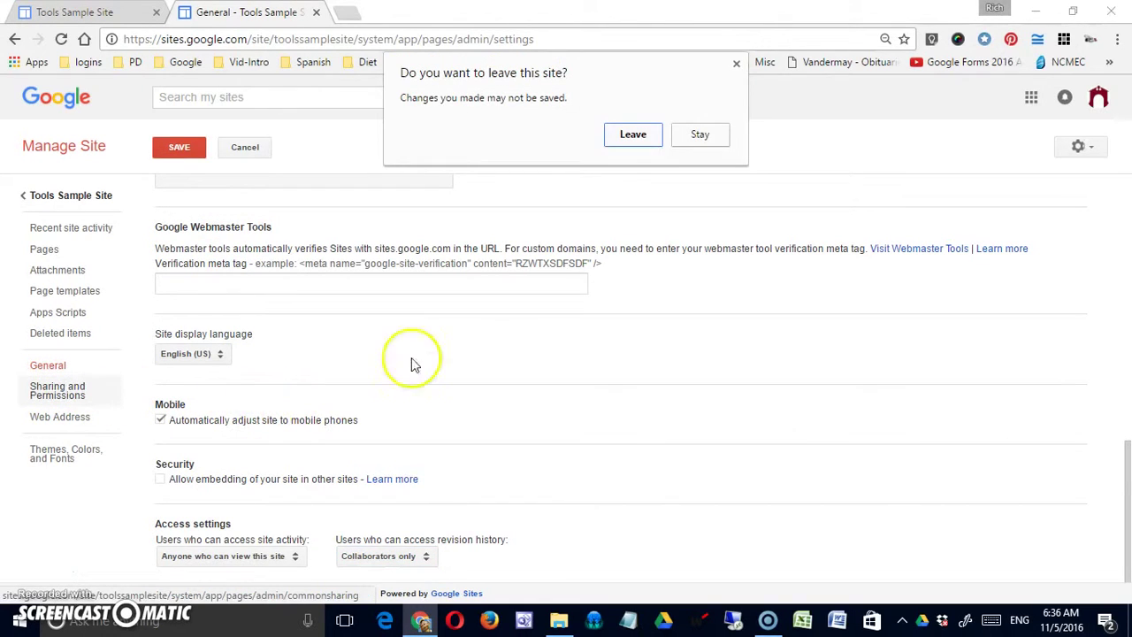
left_click(700, 136)
left_click(179, 147)
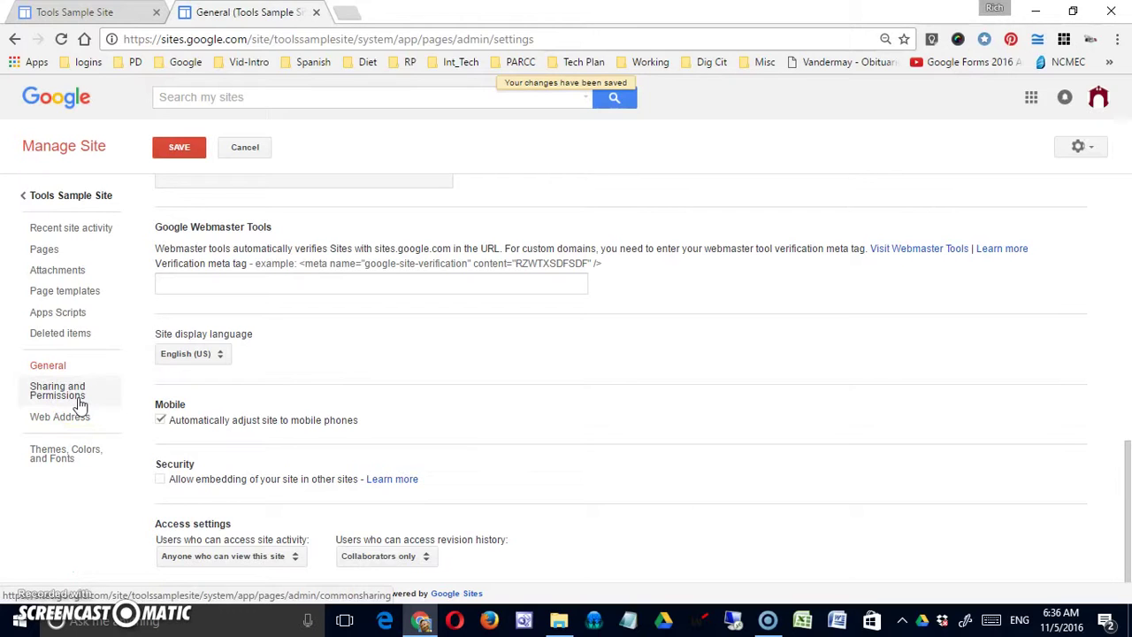
left_click(78, 397)
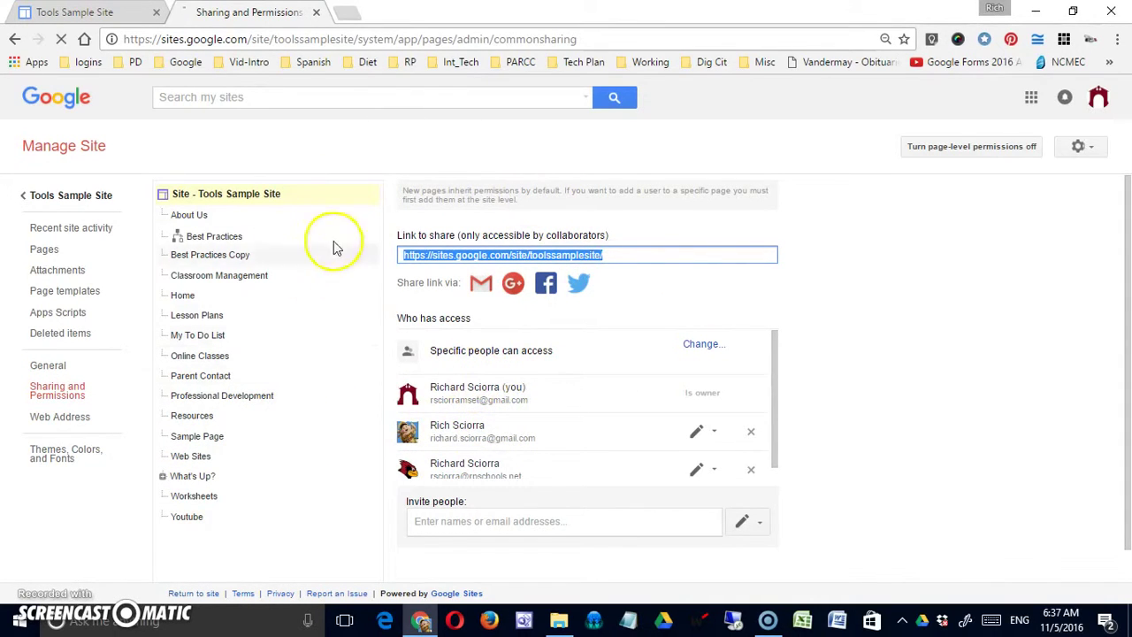
left_click(69, 416)
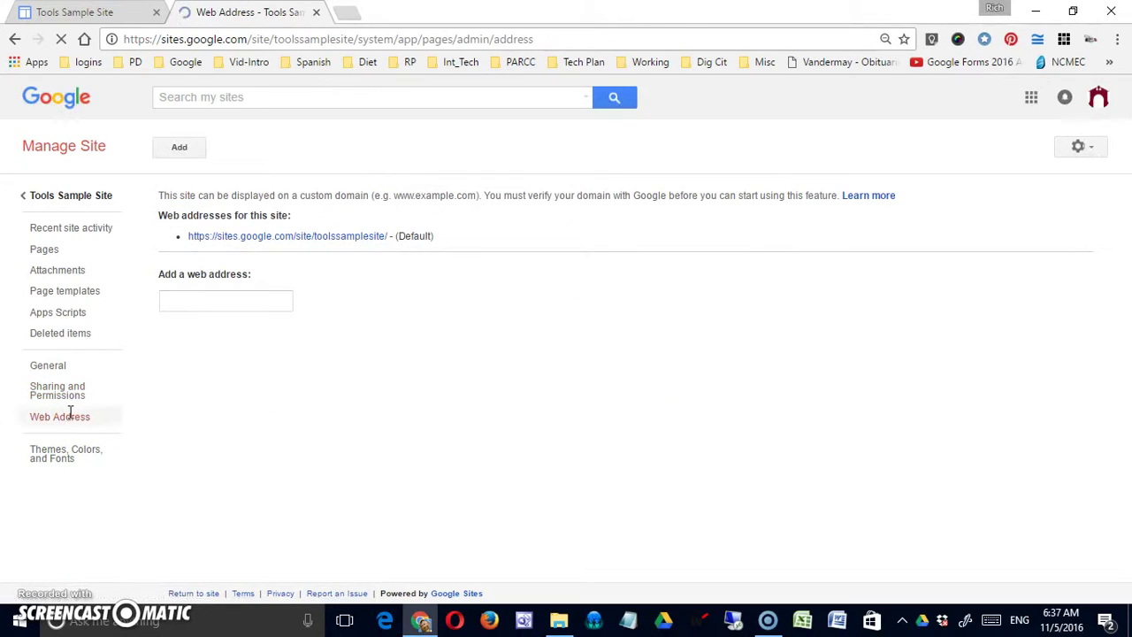
Visit the default sites.google.com/site/toolssamplesite/ address, begin adding a custom web address, then go to Themes, Colors, and Fonts
left_click(283, 247)
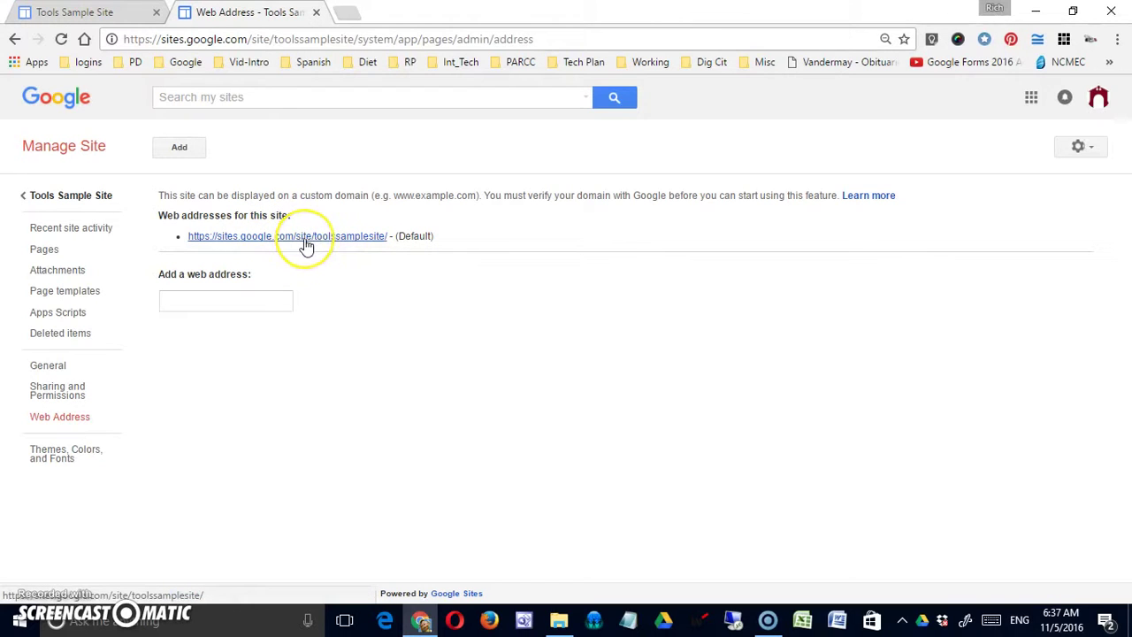
left_click(234, 297)
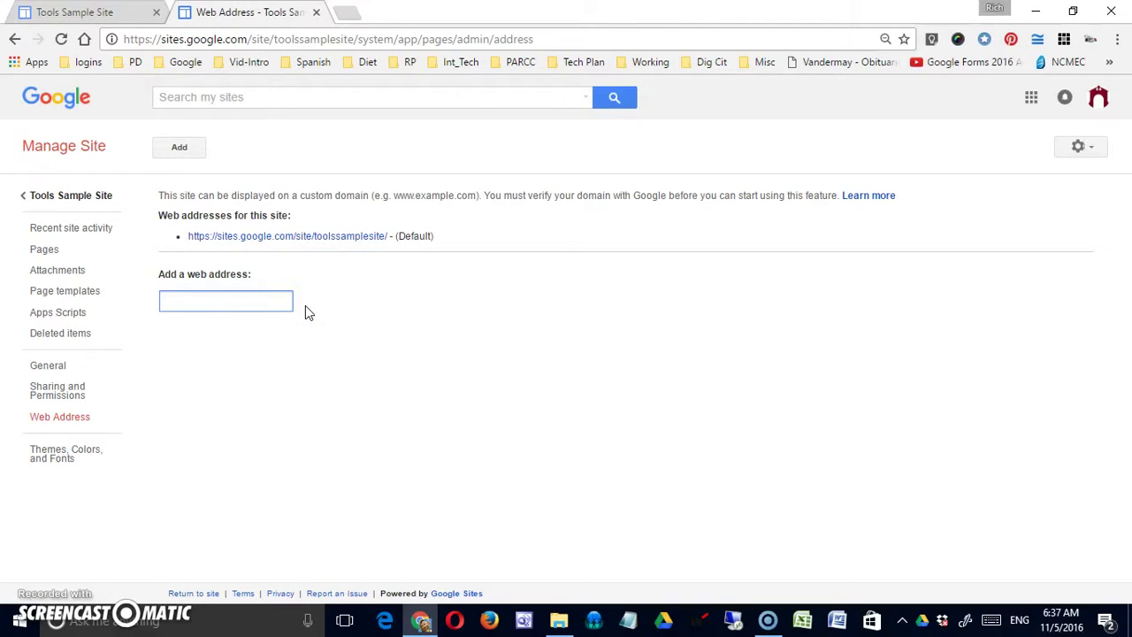
left_click(269, 306)
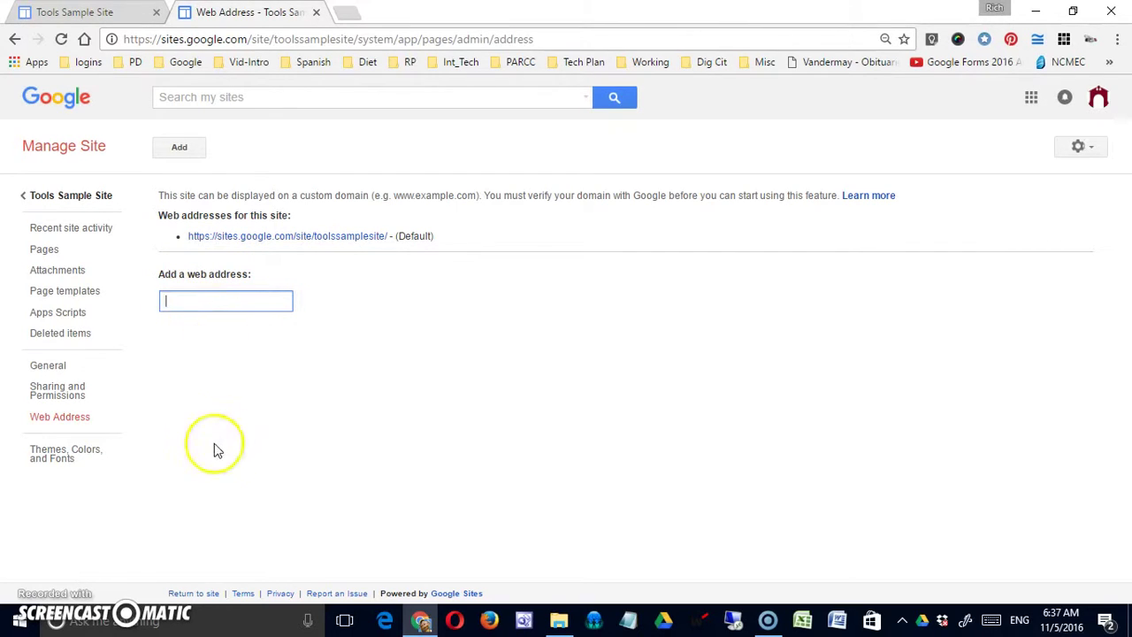
left_click(84, 455)
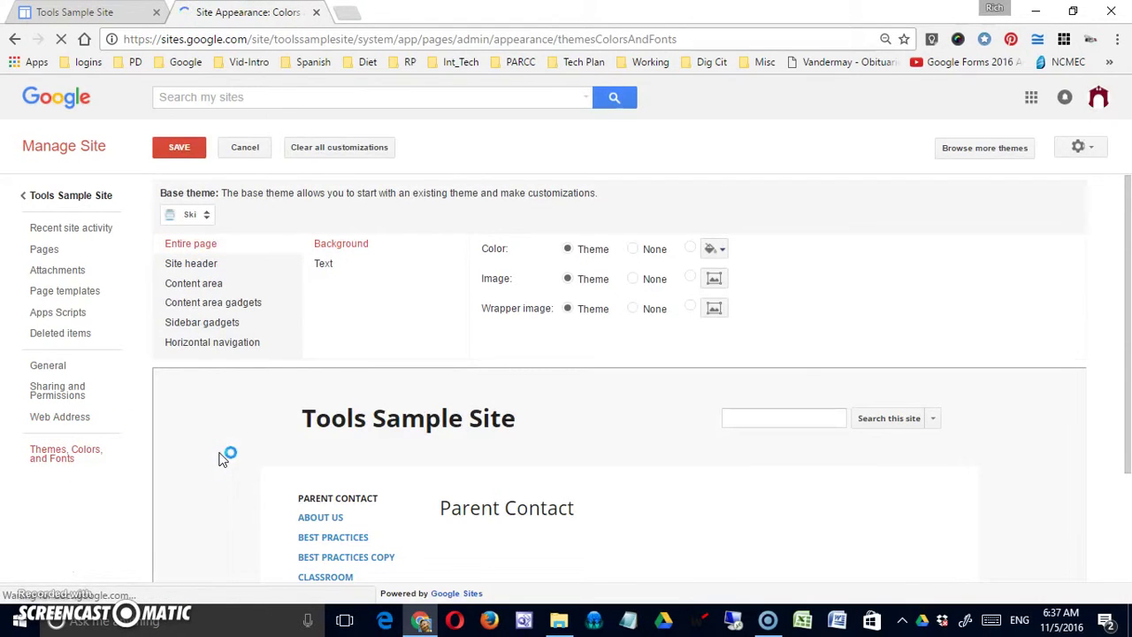
scroll(336, 354, "down", 2)
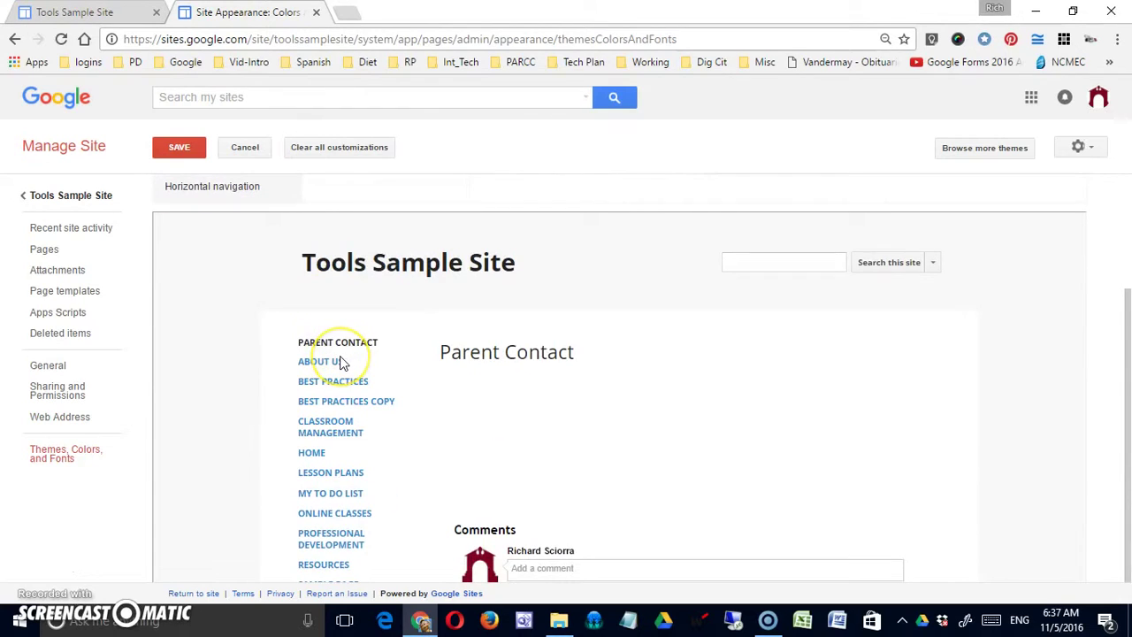
scroll(343, 363, "up", 2)
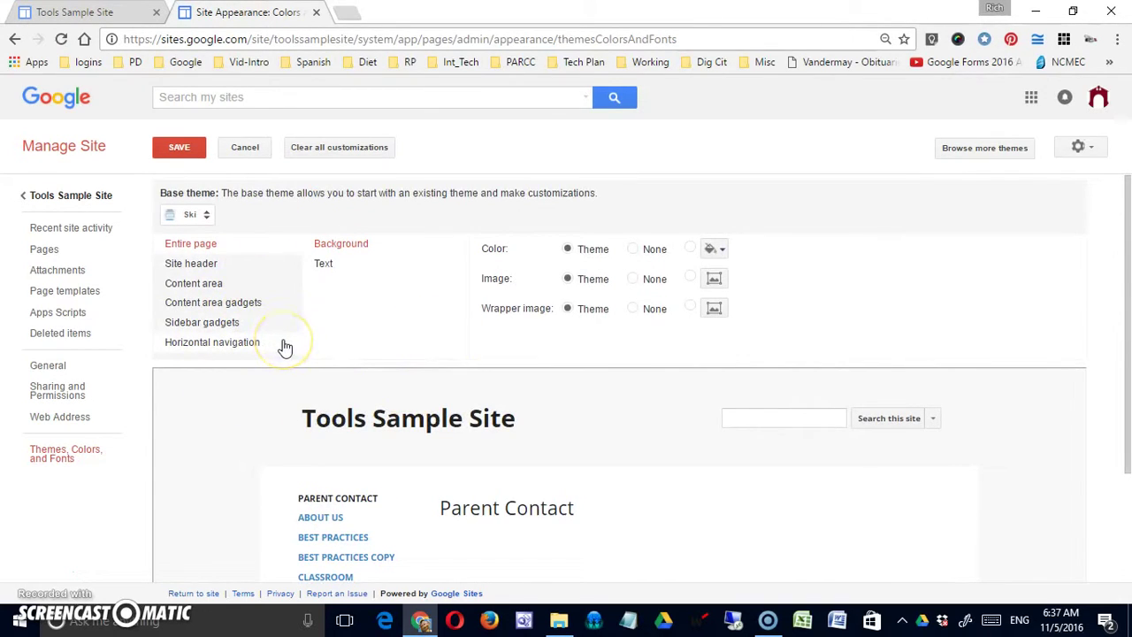
scroll(557, 515, "down", 2)
scroll(566, 518, "up", 2)
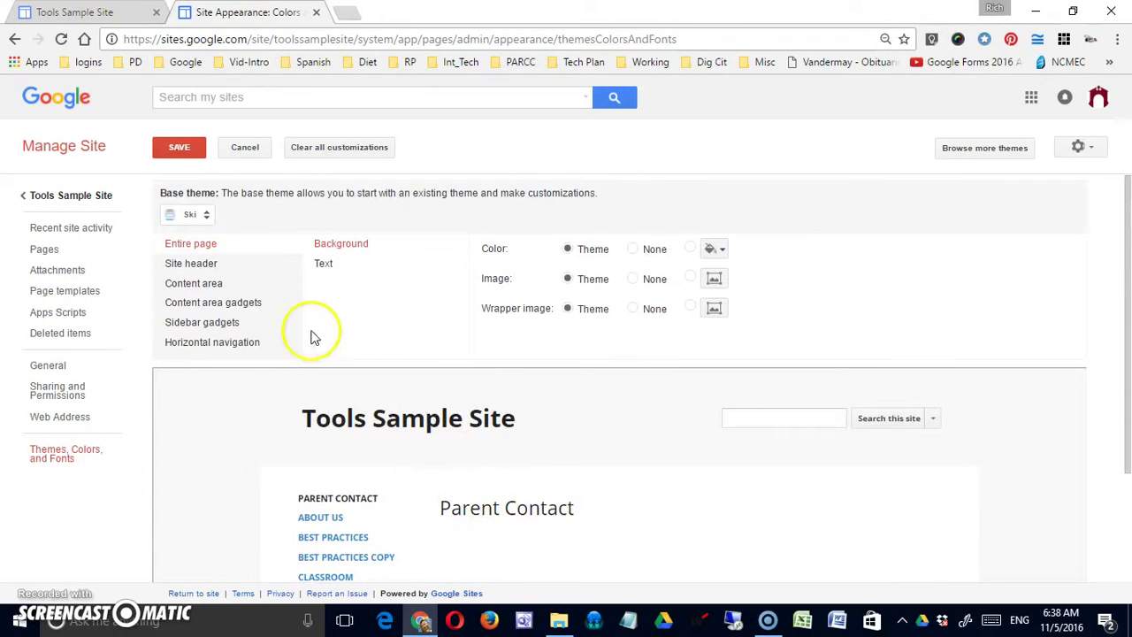
Try the Micro Sport base theme, then settle on Beige and Blue
left_click(206, 216)
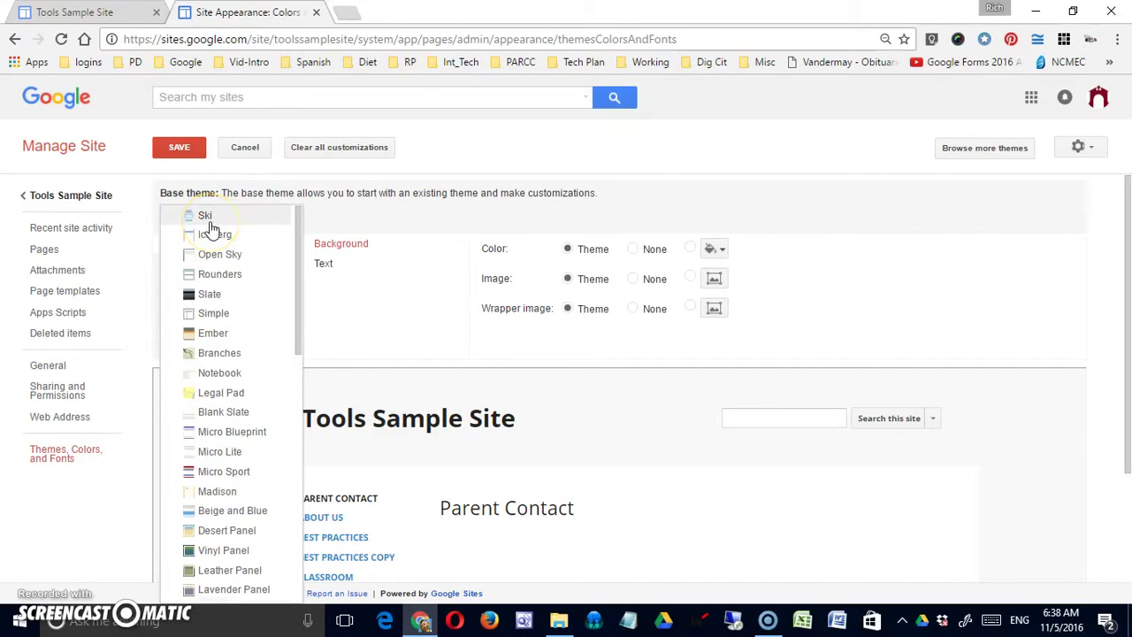
left_click(245, 467)
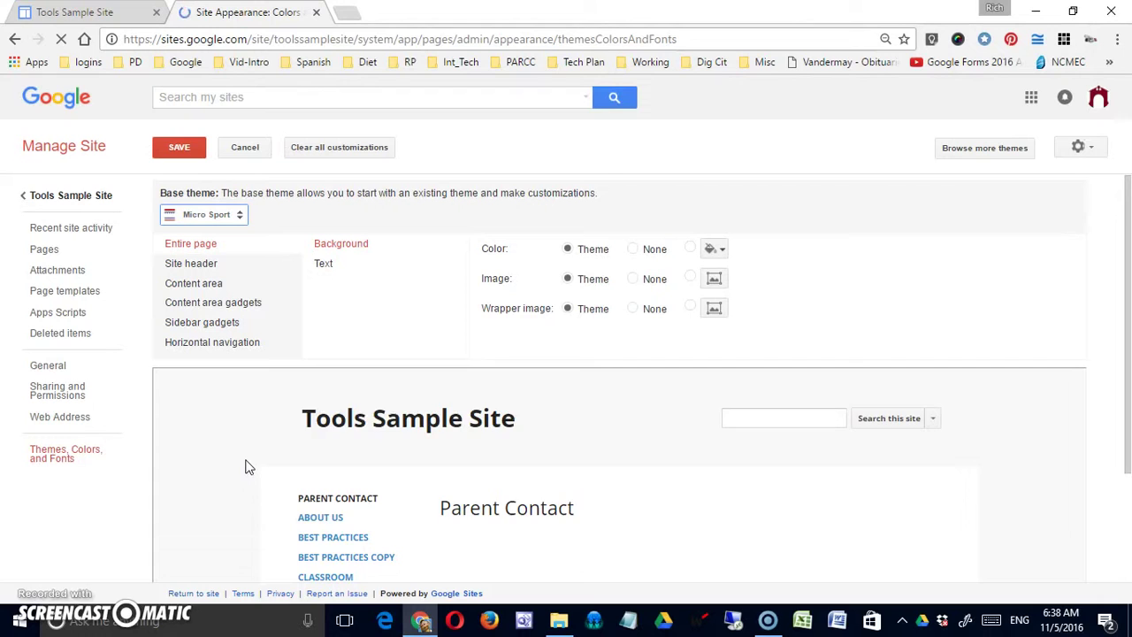
scroll(323, 414, "down", 2)
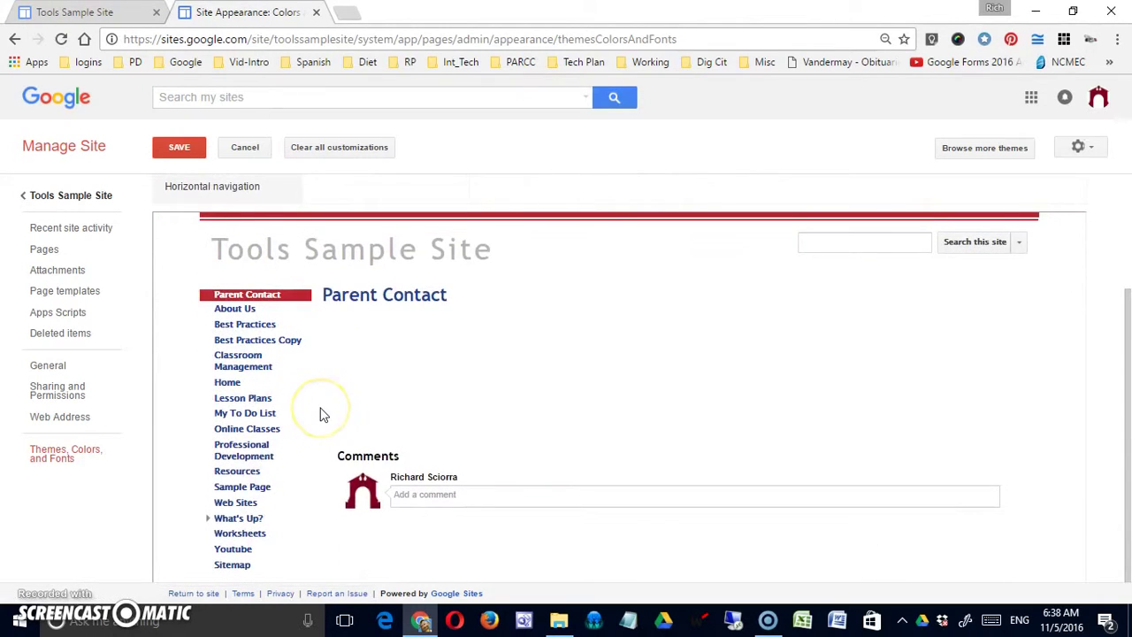
scroll(323, 414, "up", 2)
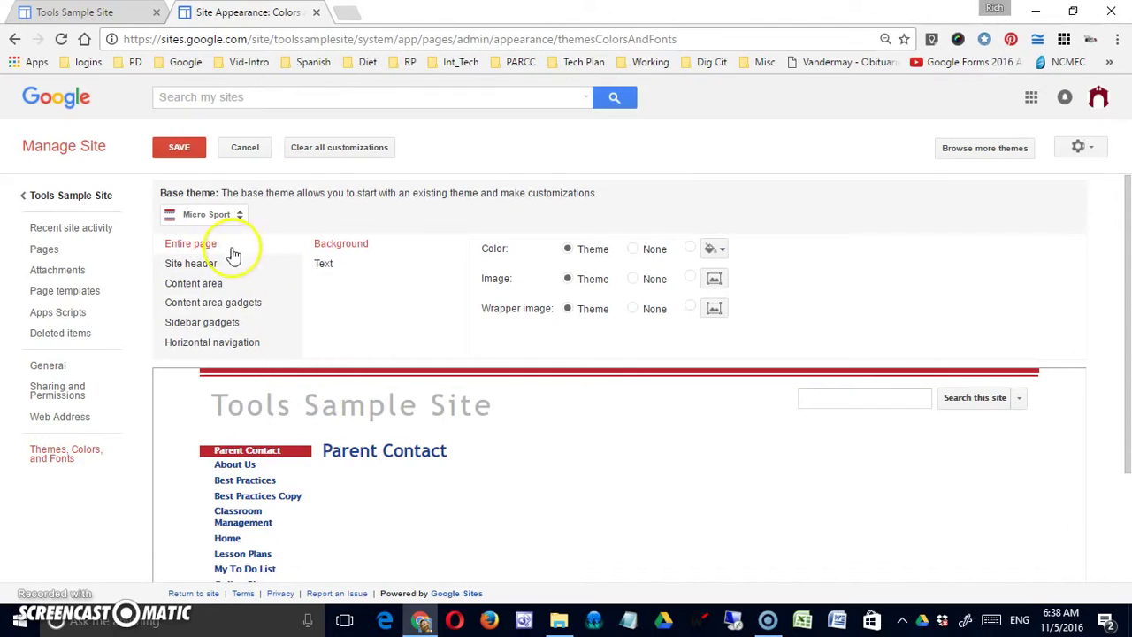
left_click(221, 216)
left_click(231, 254)
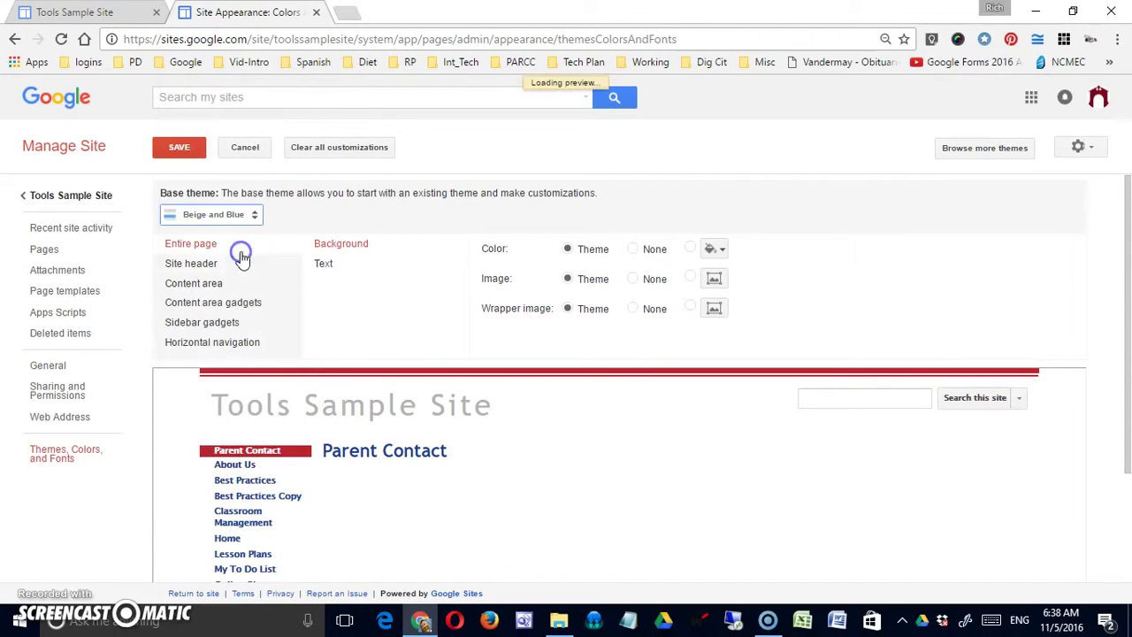
left_click(282, 354)
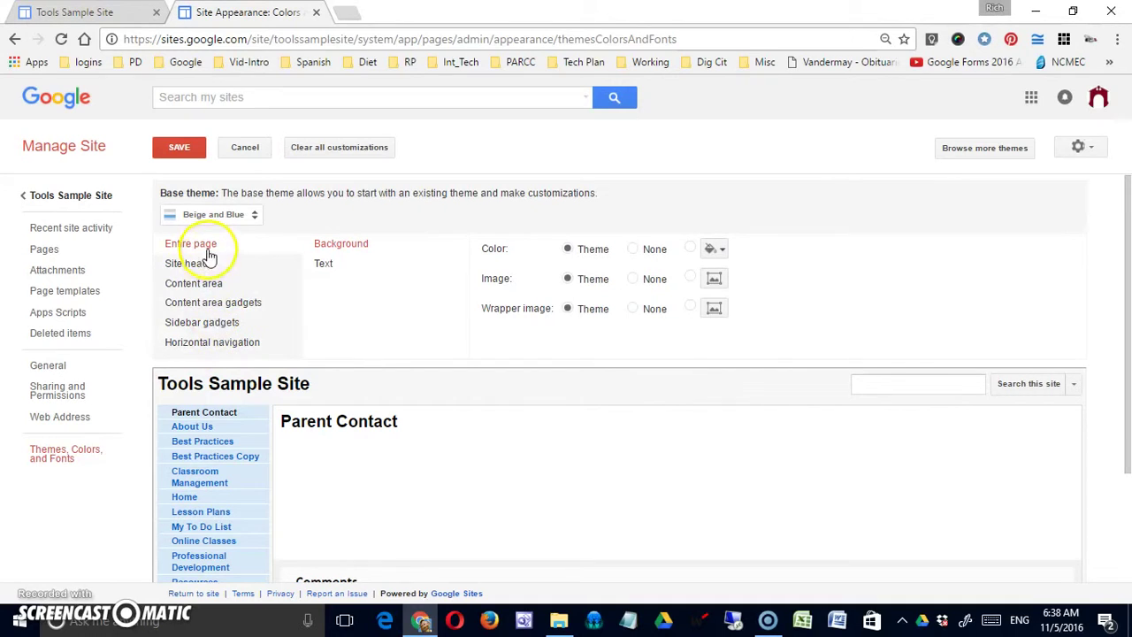
left_click(200, 260)
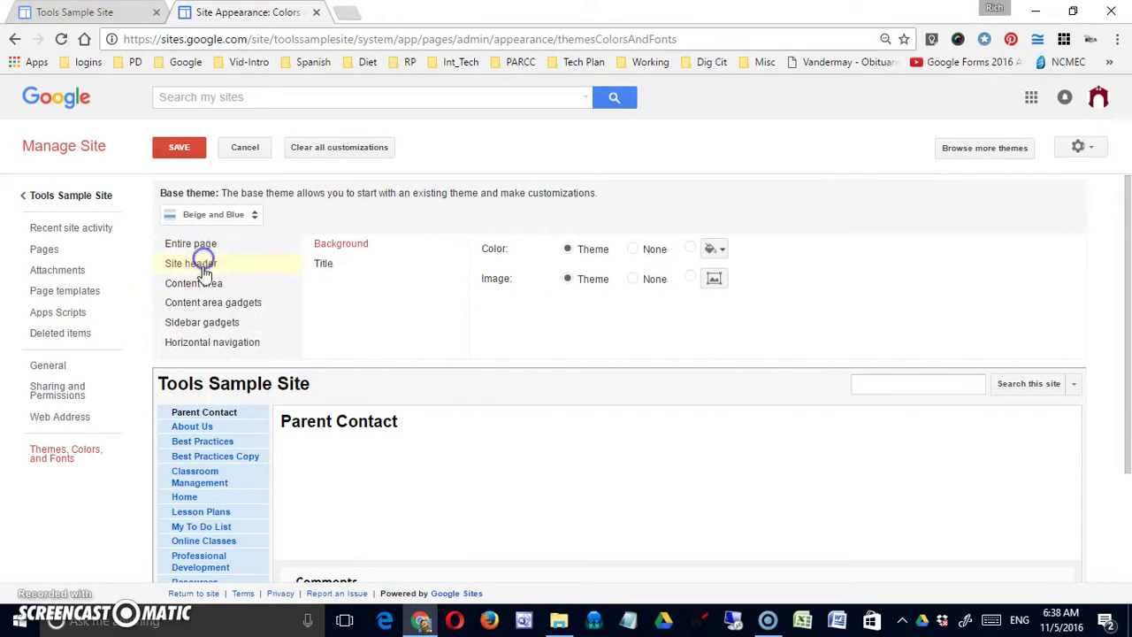
left_click(205, 248)
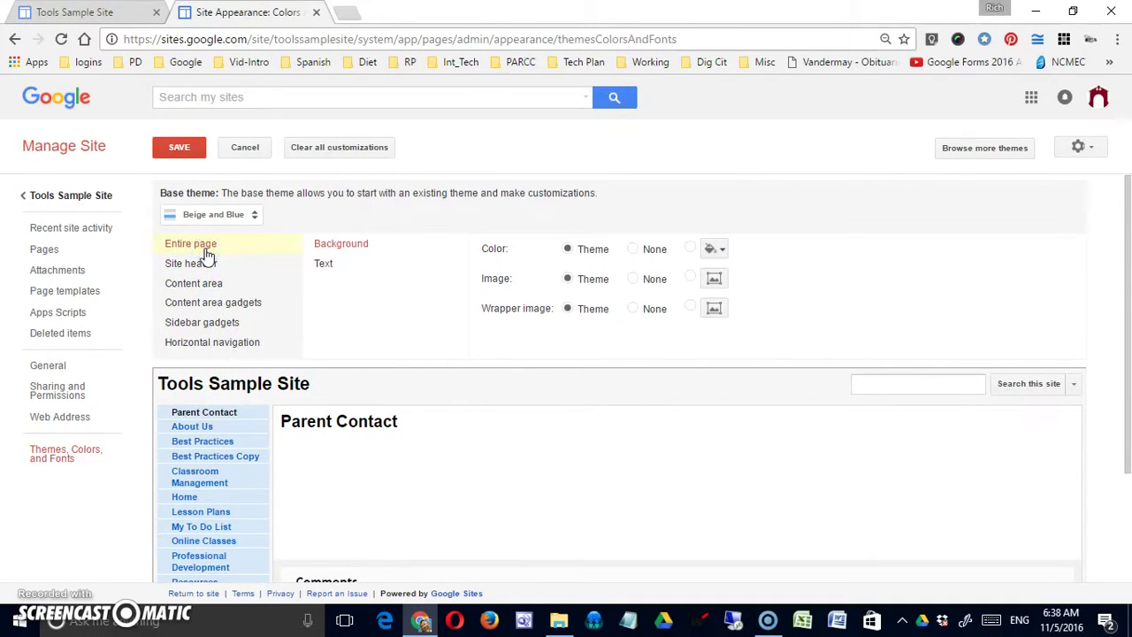
left_click(208, 263)
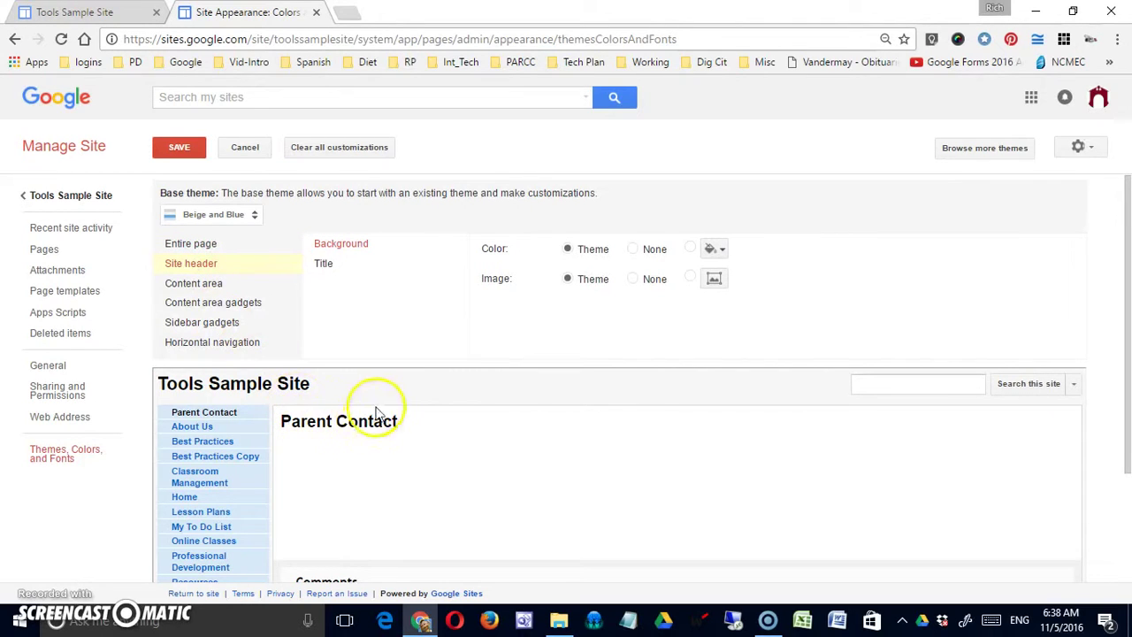
left_click(213, 284)
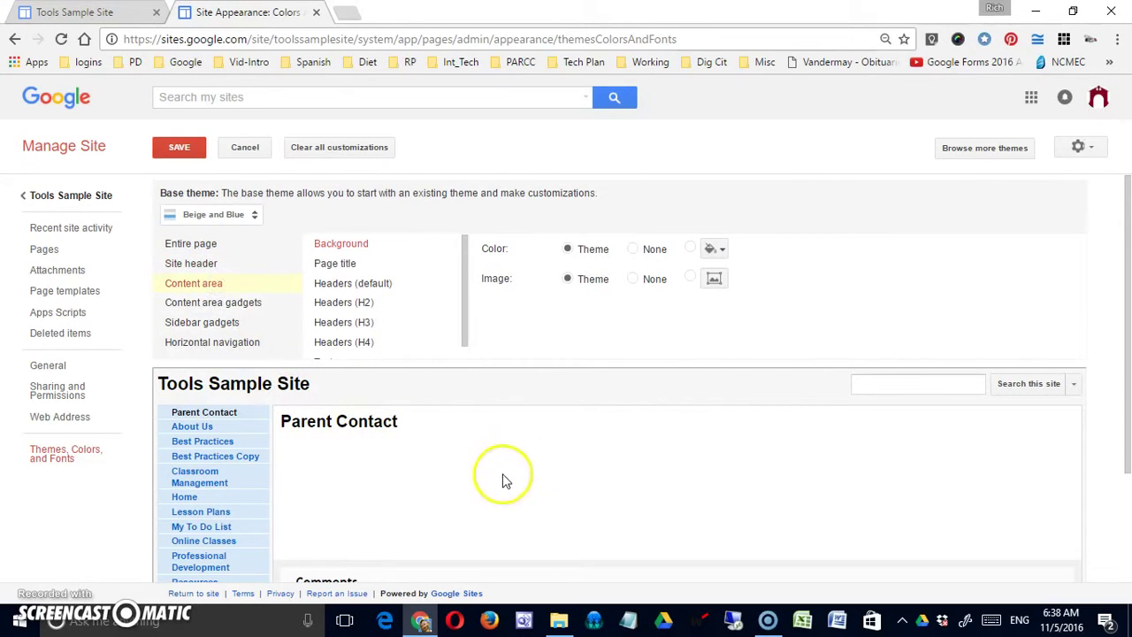
left_click(203, 302)
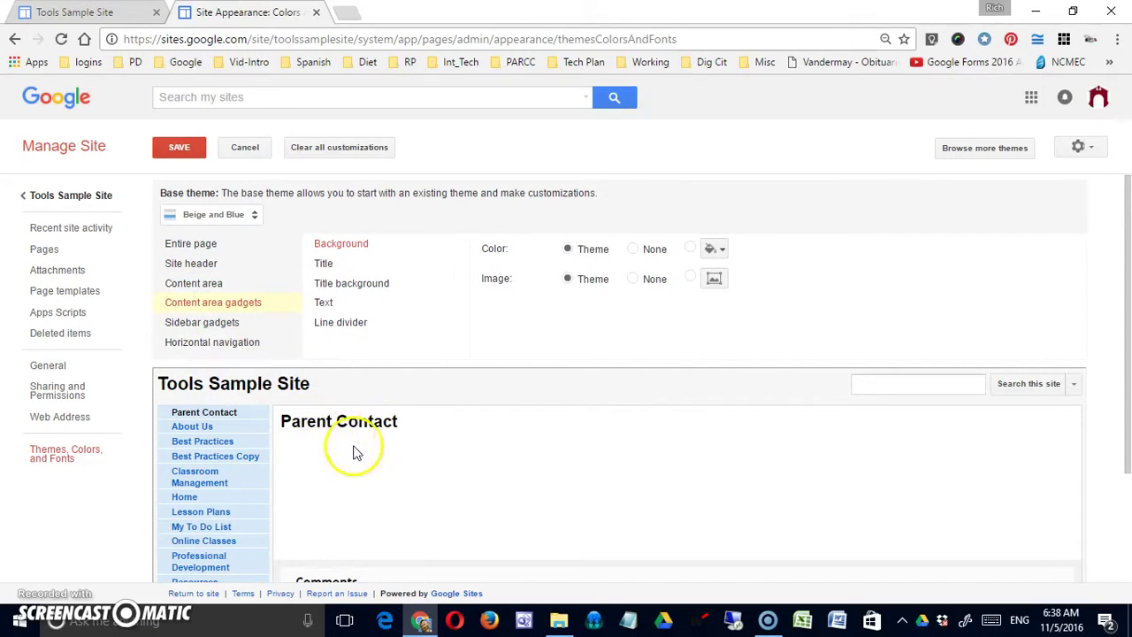
left_click(215, 326)
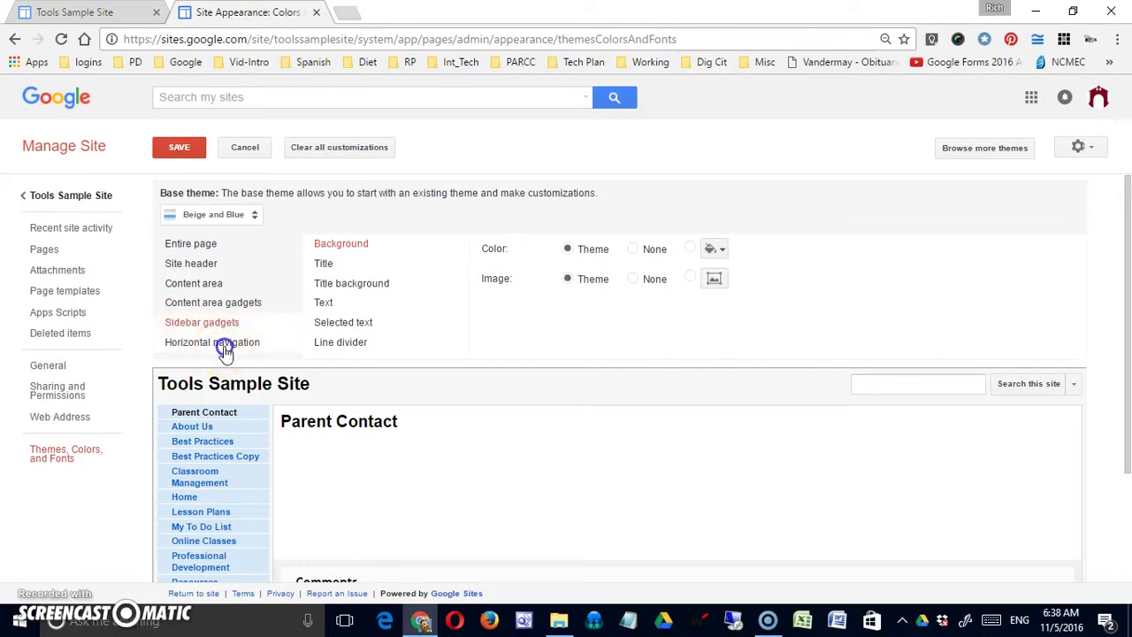
left_click(225, 347)
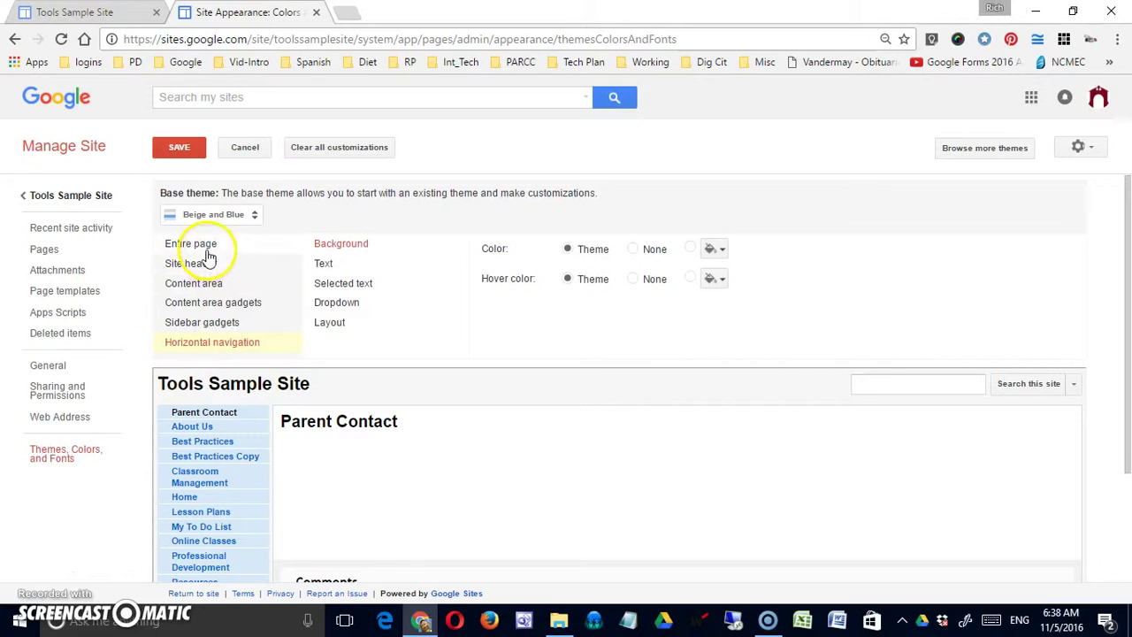
left_click(206, 253)
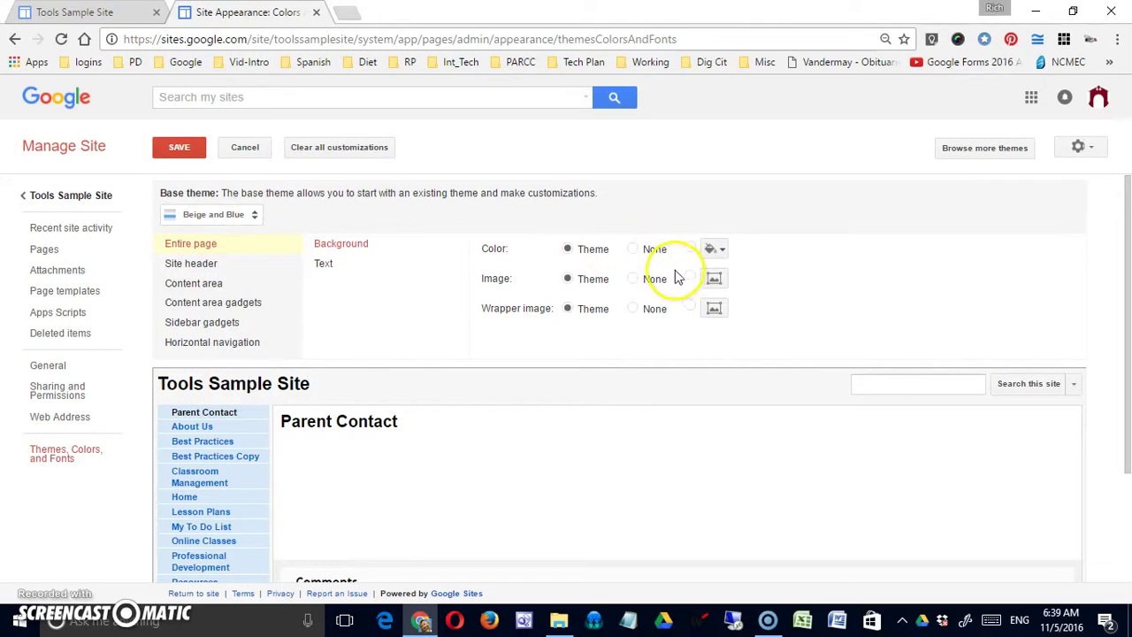
left_click(633, 251)
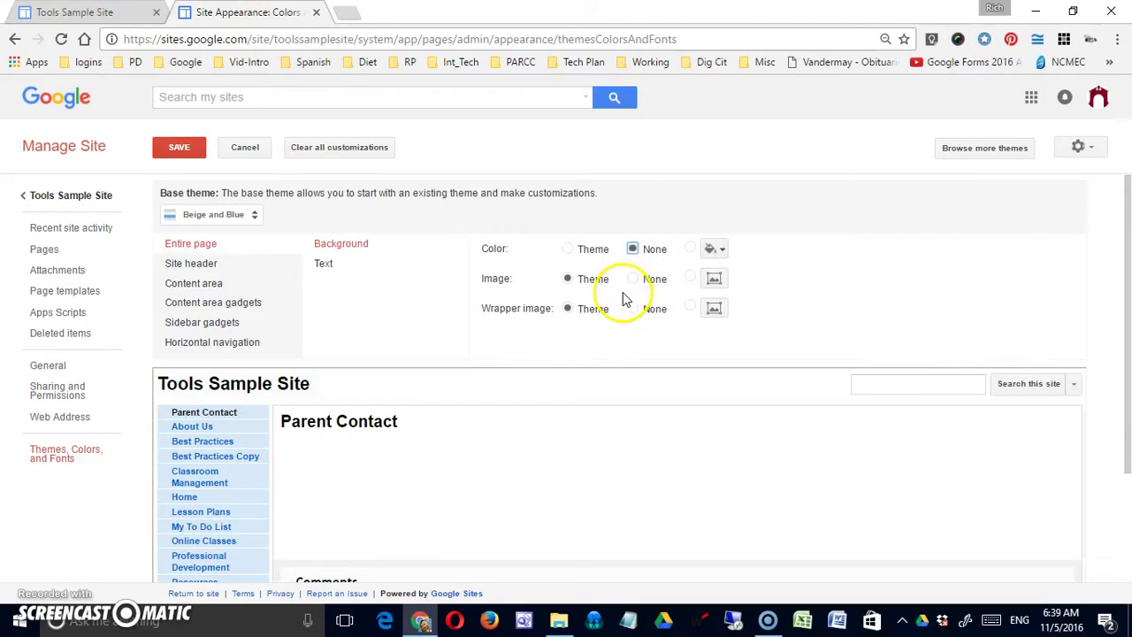
left_click(568, 251)
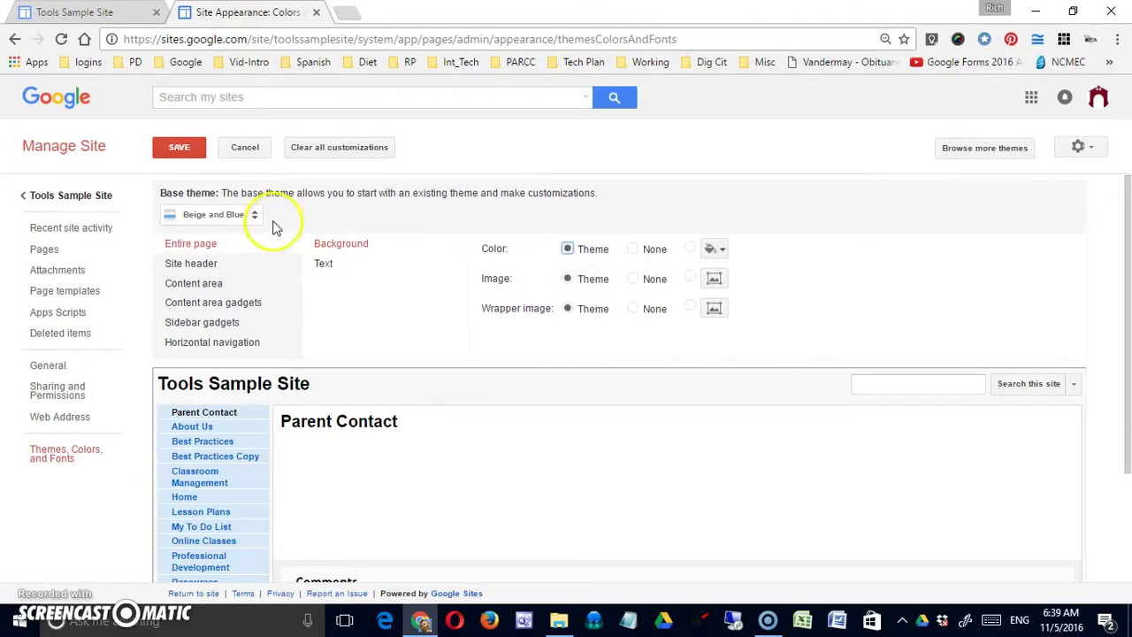
Switch the base theme to Charcoal
left_click(228, 216)
scroll(239, 398, "down", 3)
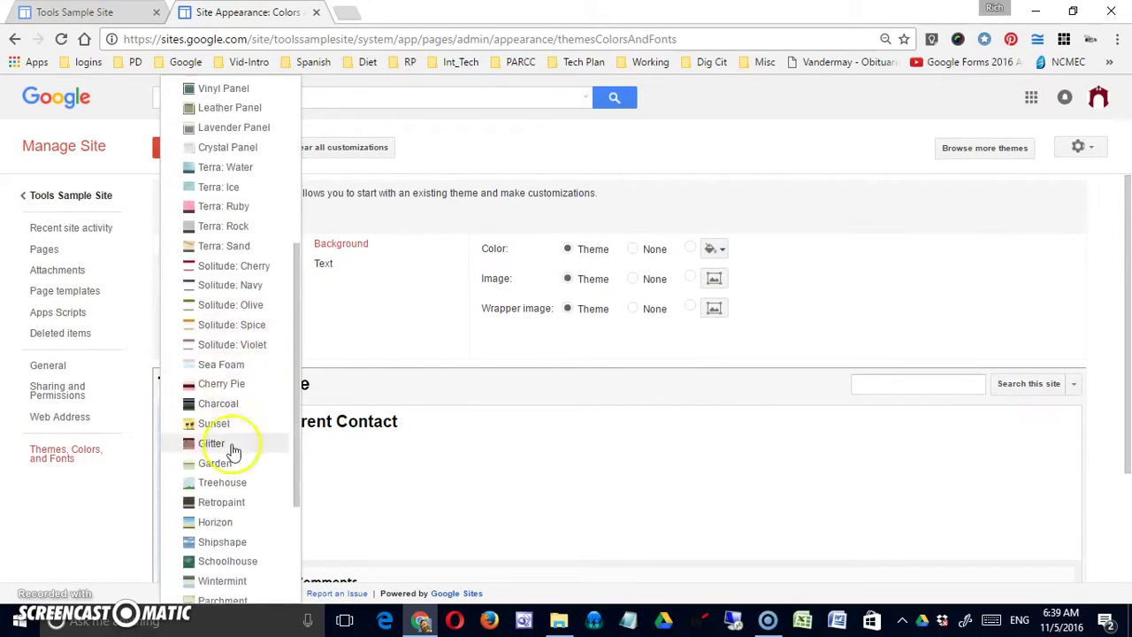
left_click(240, 408)
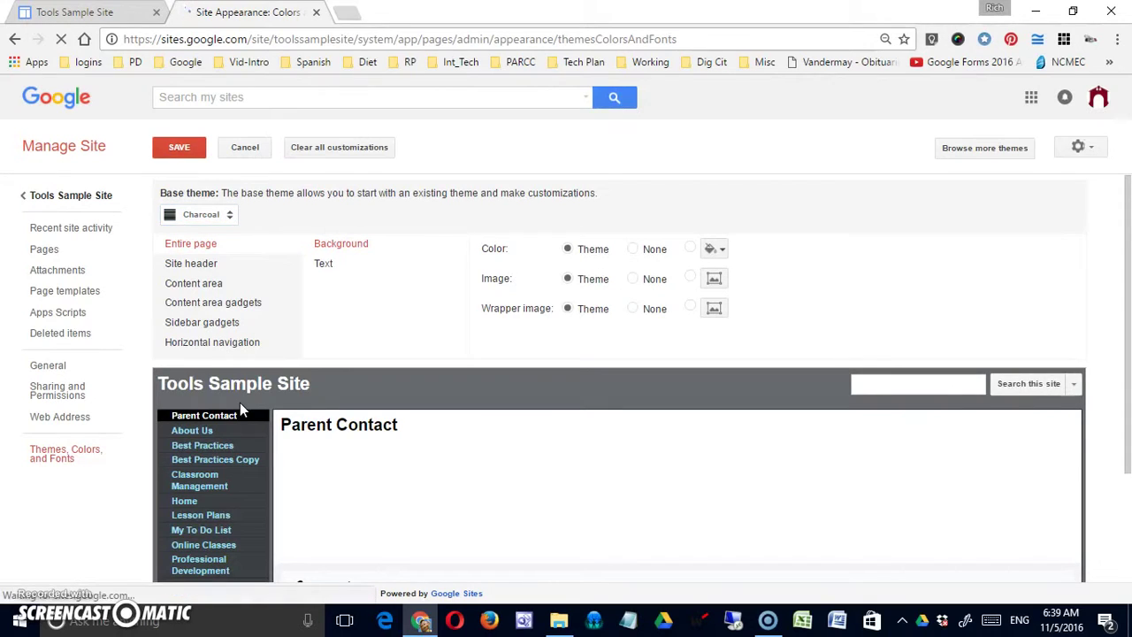
left_click(584, 297)
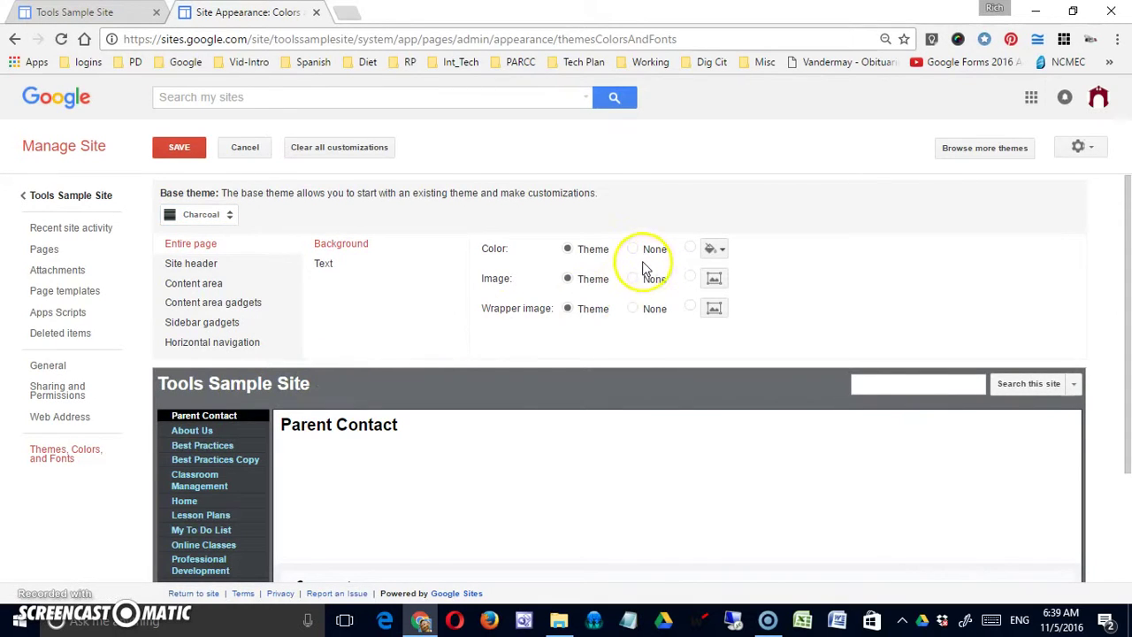
Toggle the Entire page background colour to None and back to Theme
left_click(276, 245)
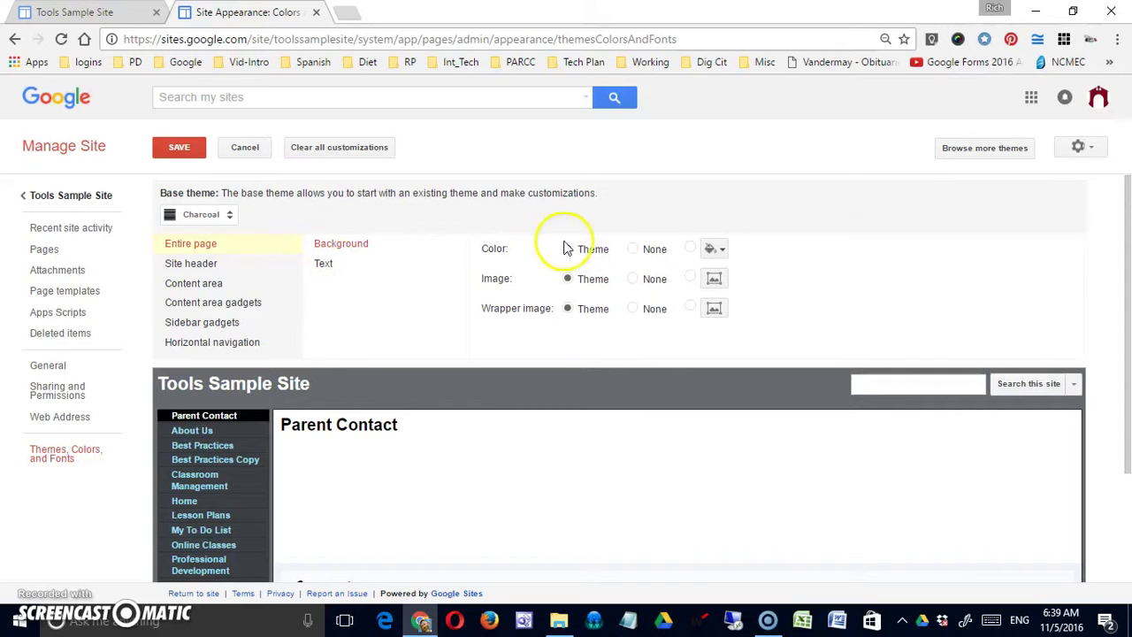
left_click(635, 252)
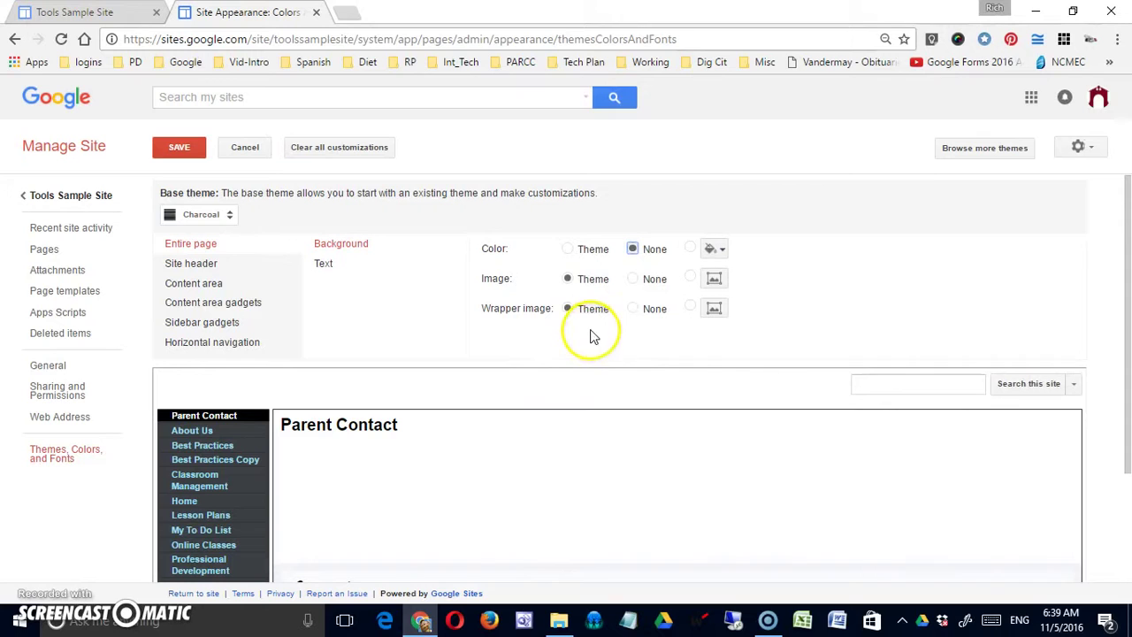
left_click(569, 250)
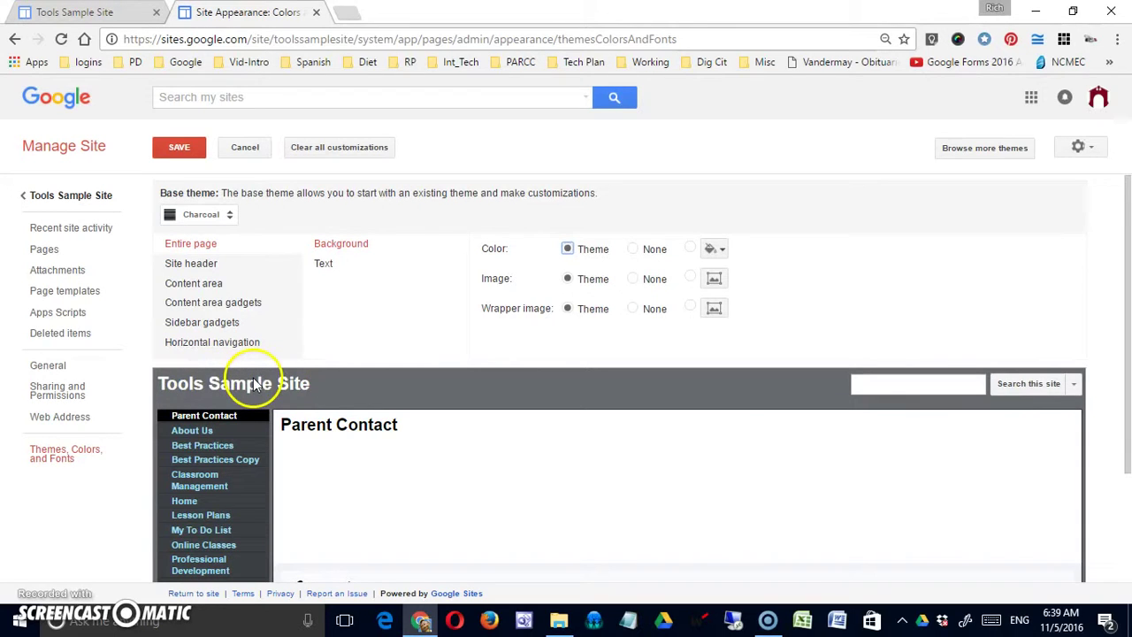
Set the entire page background to the dark maroon swatch, confirming hex value #9b0044
left_click(715, 249)
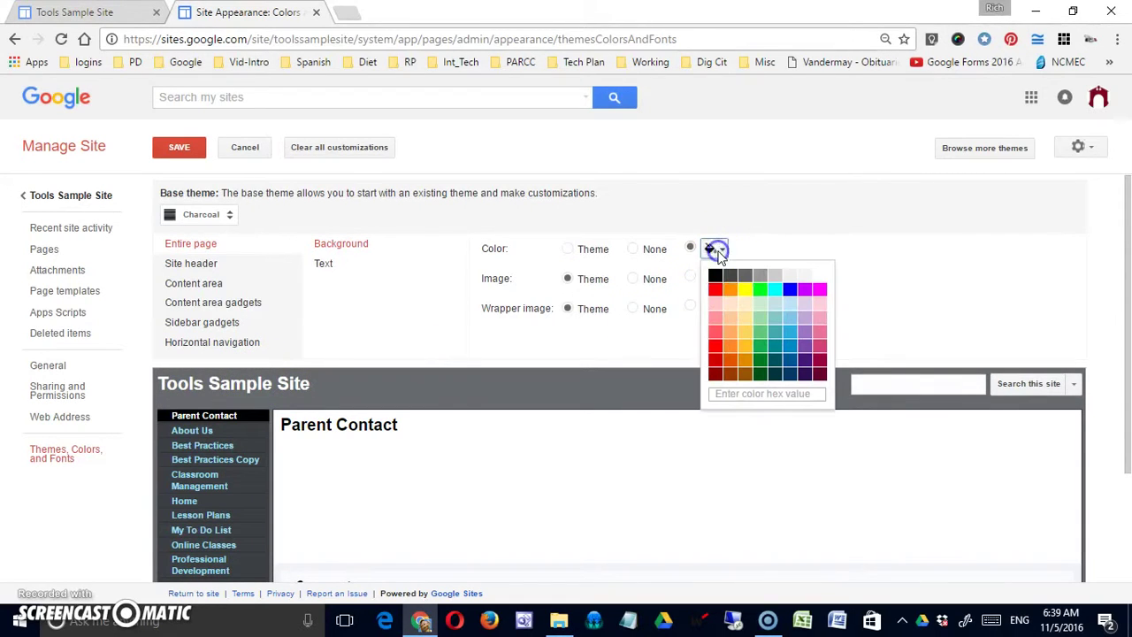
left_click(821, 373)
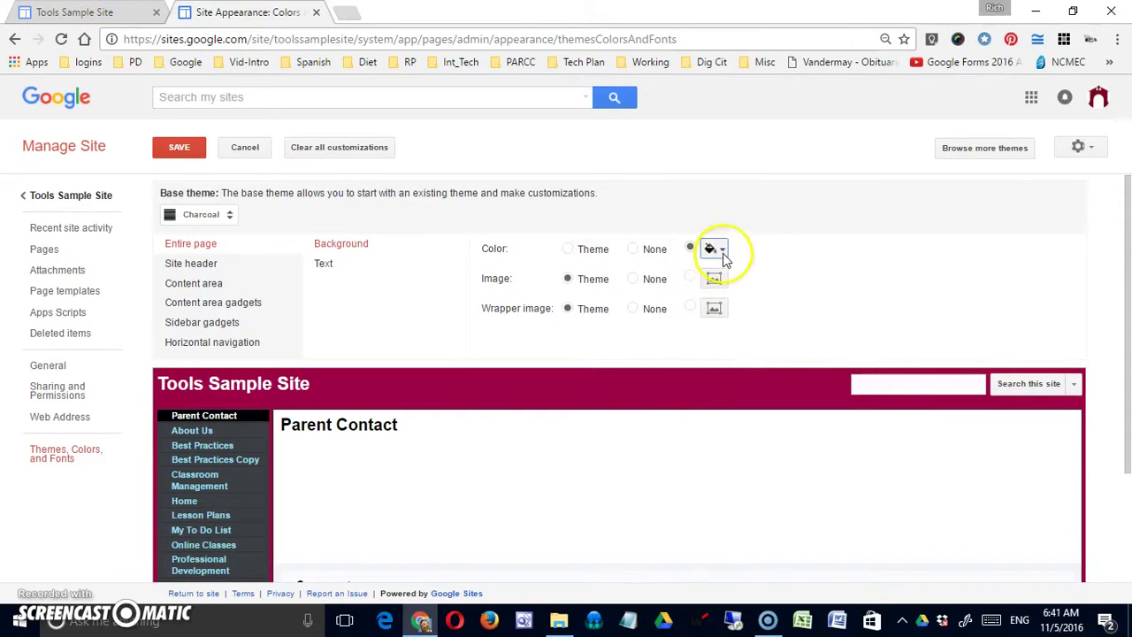
left_click(715, 249)
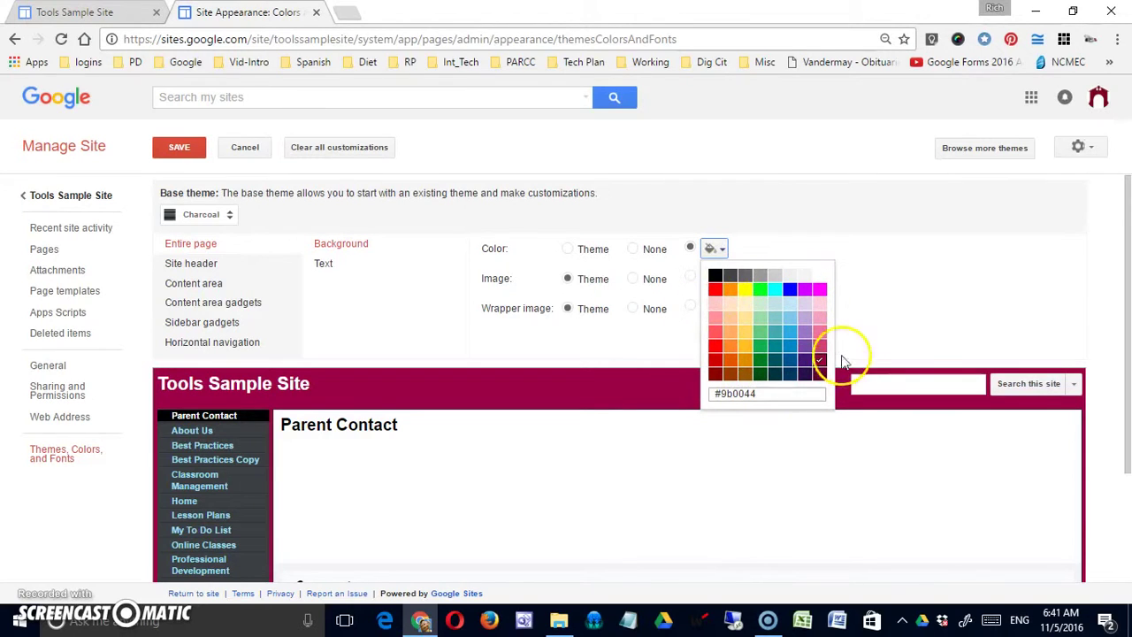
left_click(769, 396)
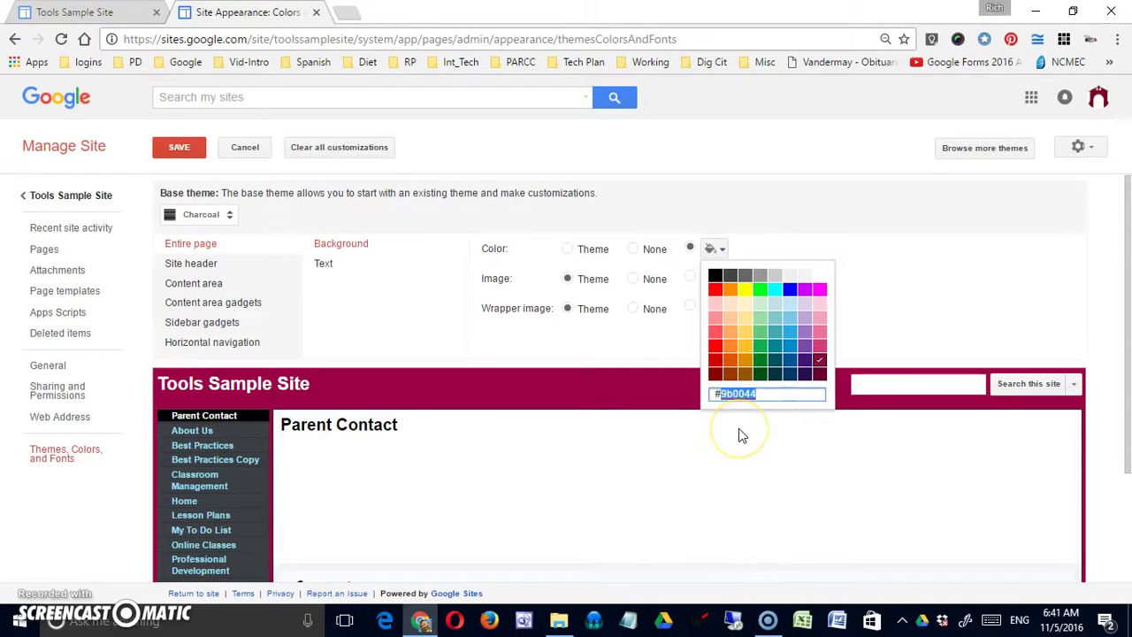
left_click_drag(719, 395, 757, 398)
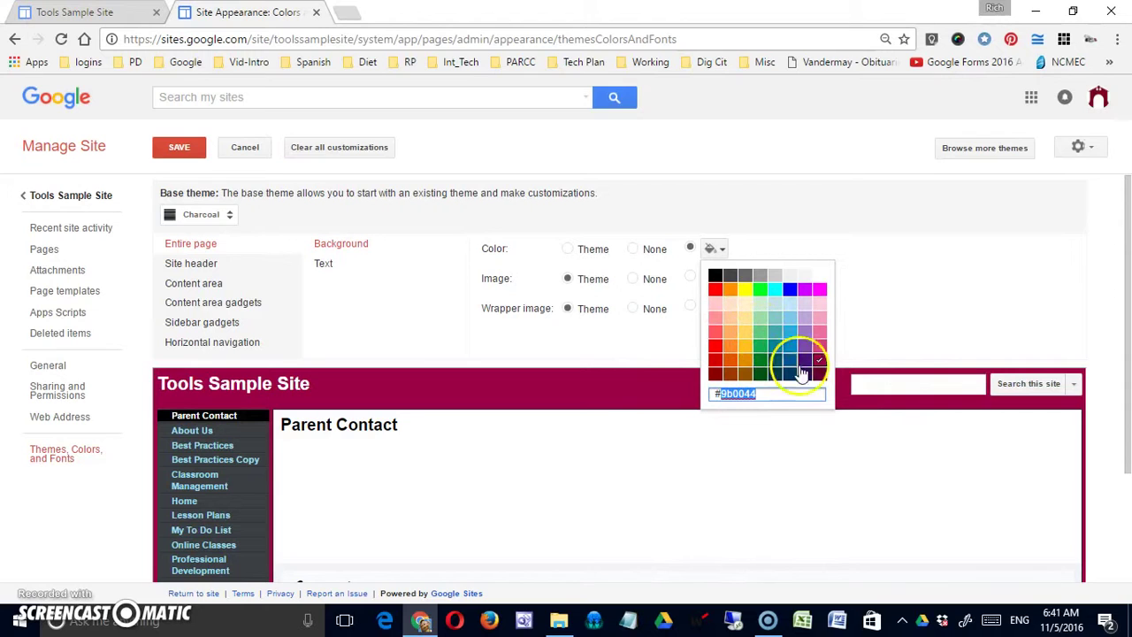
left_click(609, 380)
left_click(630, 353)
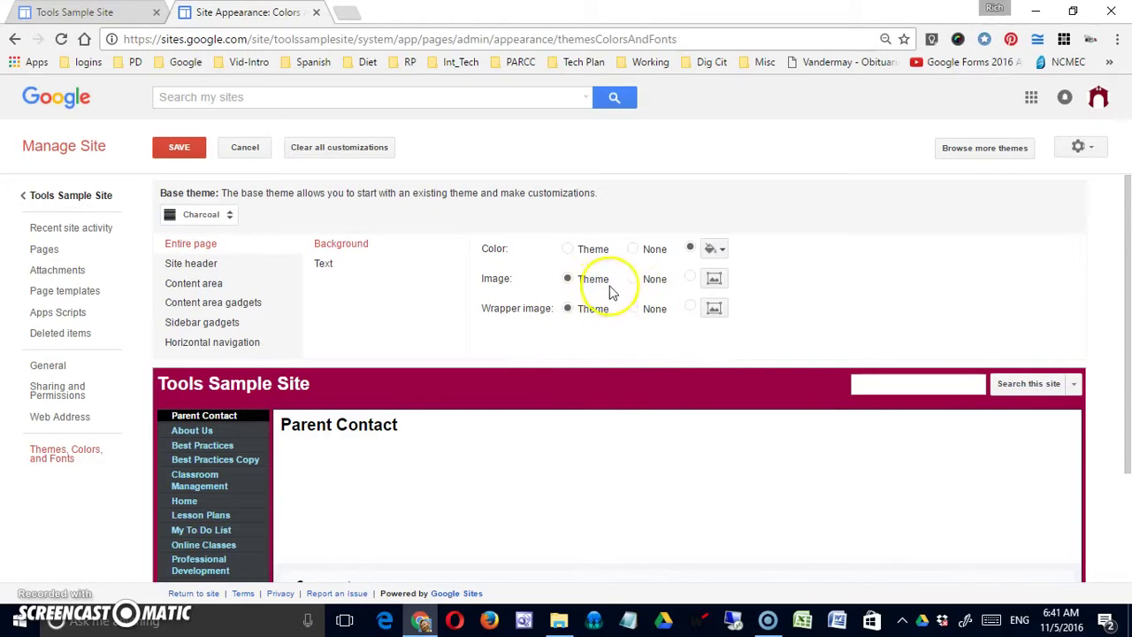
Upload halloween-jack-o-lantern-AB.jpeg from the Desktop as the entire page background image
left_click(712, 281)
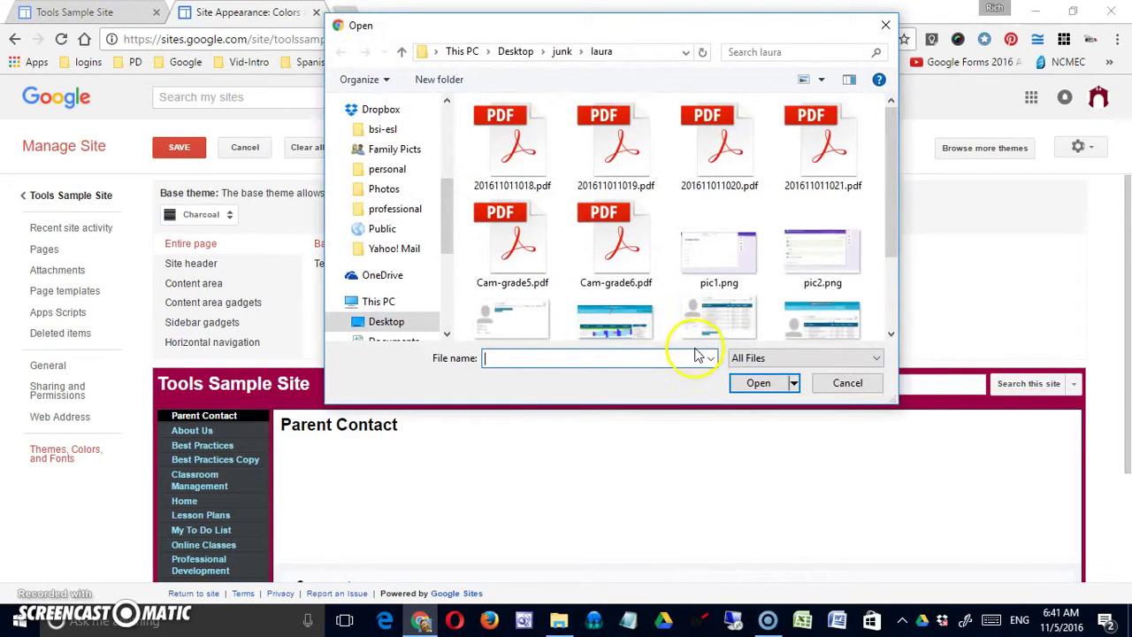
mouse_move(894, 176)
left_mouse_down()
mouse_move(896, 245)
mouse_move(893, 136)
mouse_move(894, 161)
left_mouse_up()
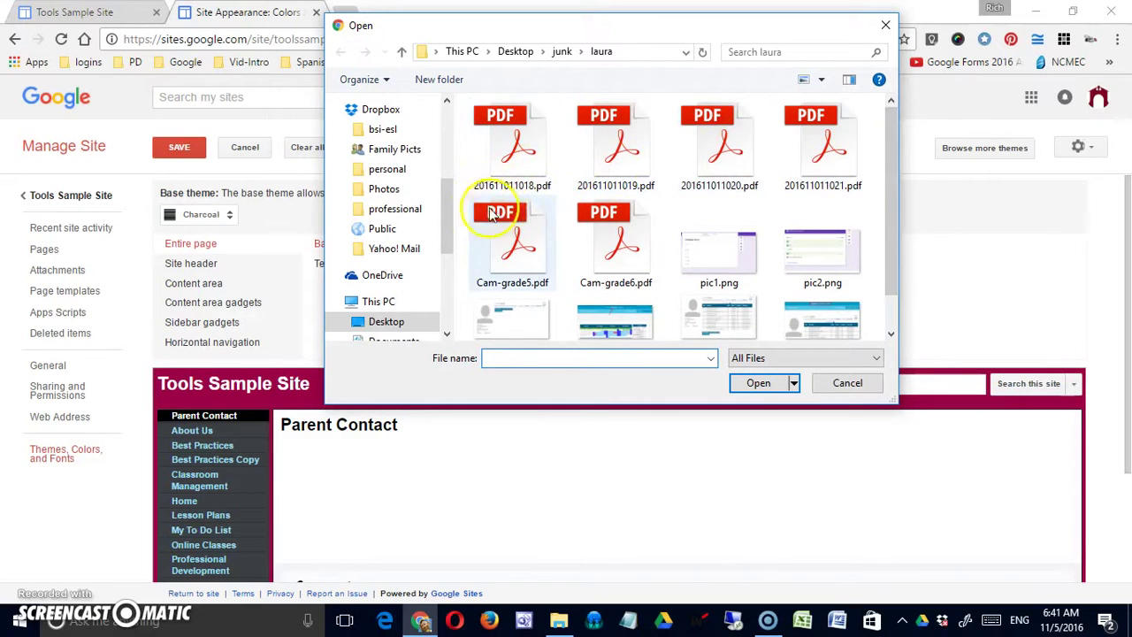
left_click_drag(448, 215, 467, 142)
left_click(397, 156)
left_click(395, 158)
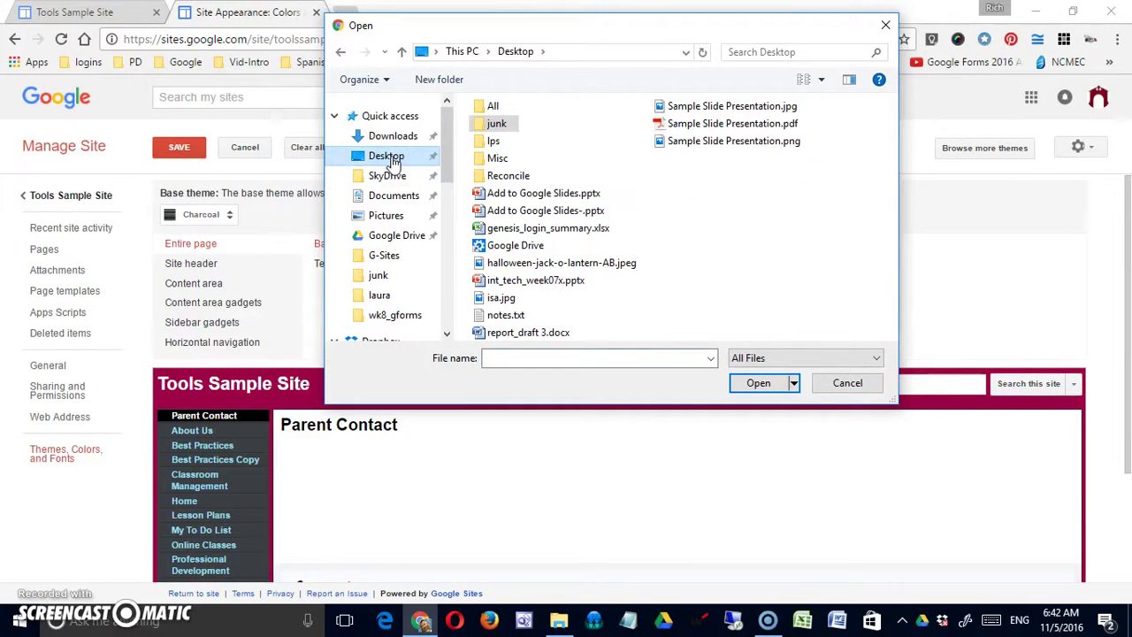
double_click(511, 263)
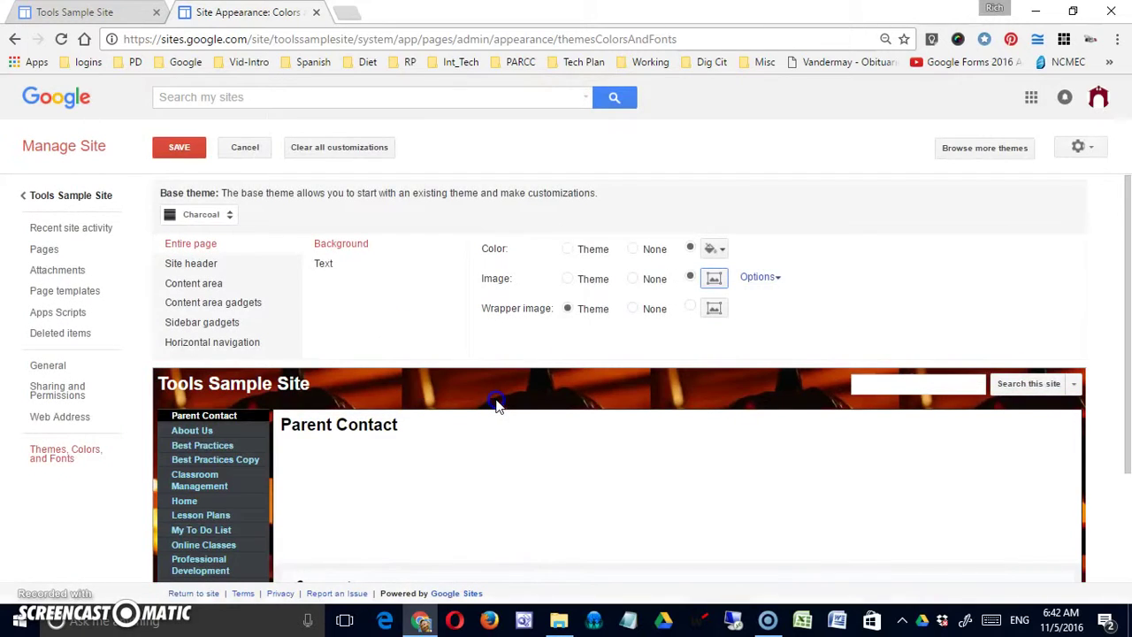
In Image Options, try horizontal and vertical repeat, then set Repeat to none
scroll(549, 367, "down", 2)
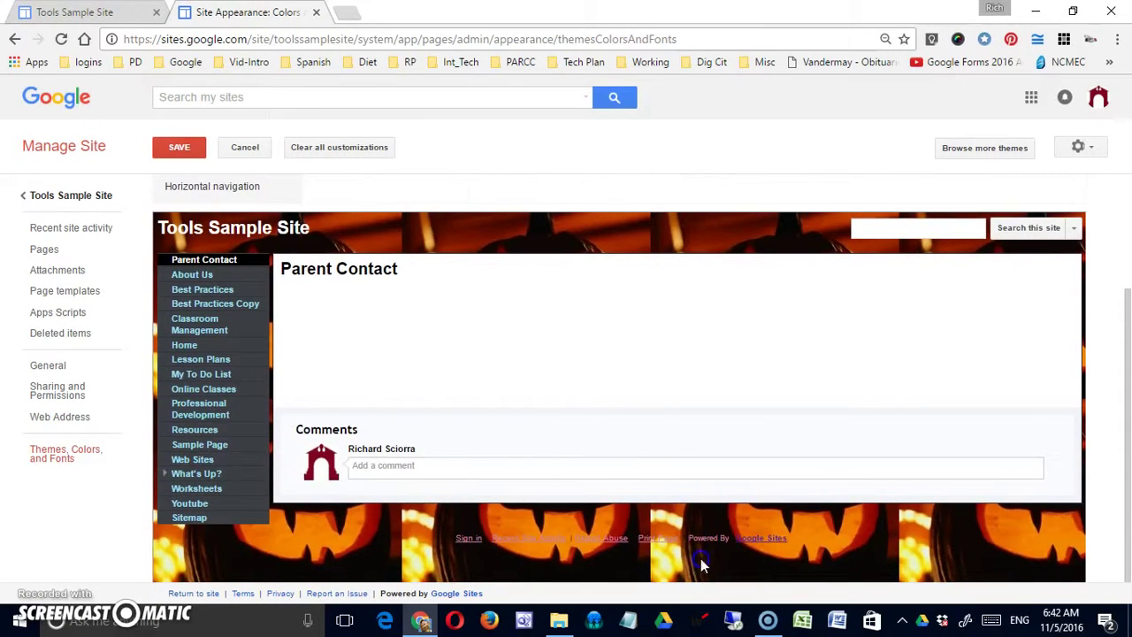
left_click(395, 543)
scroll(775, 558, "up", 2)
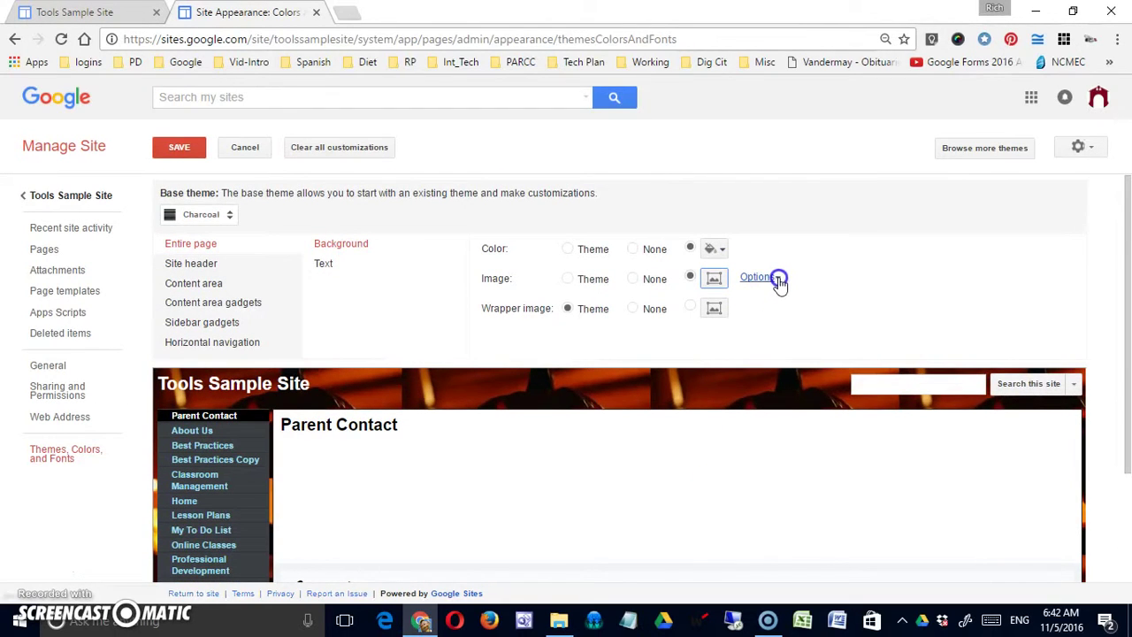
left_click(777, 278)
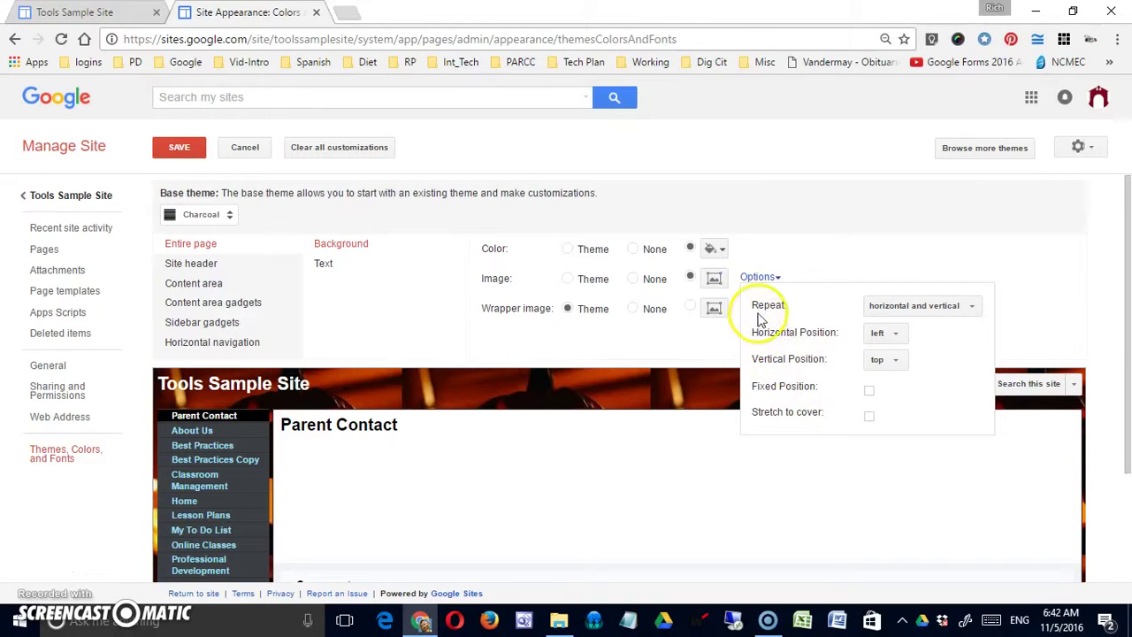
left_click(972, 305)
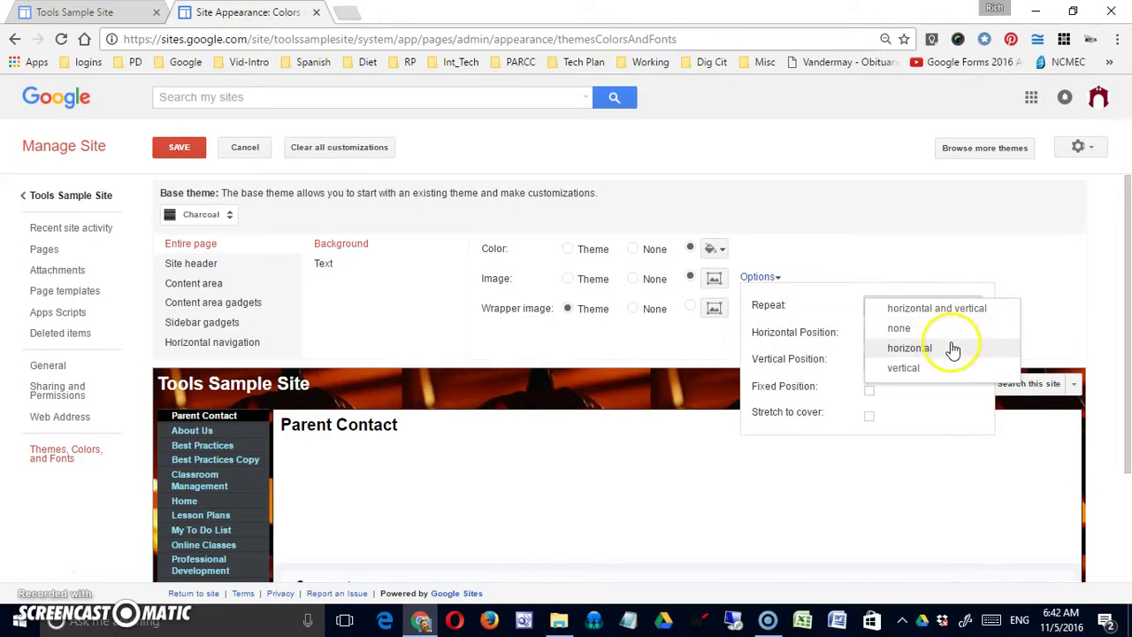
left_click(948, 348)
scroll(713, 425, "down", 3)
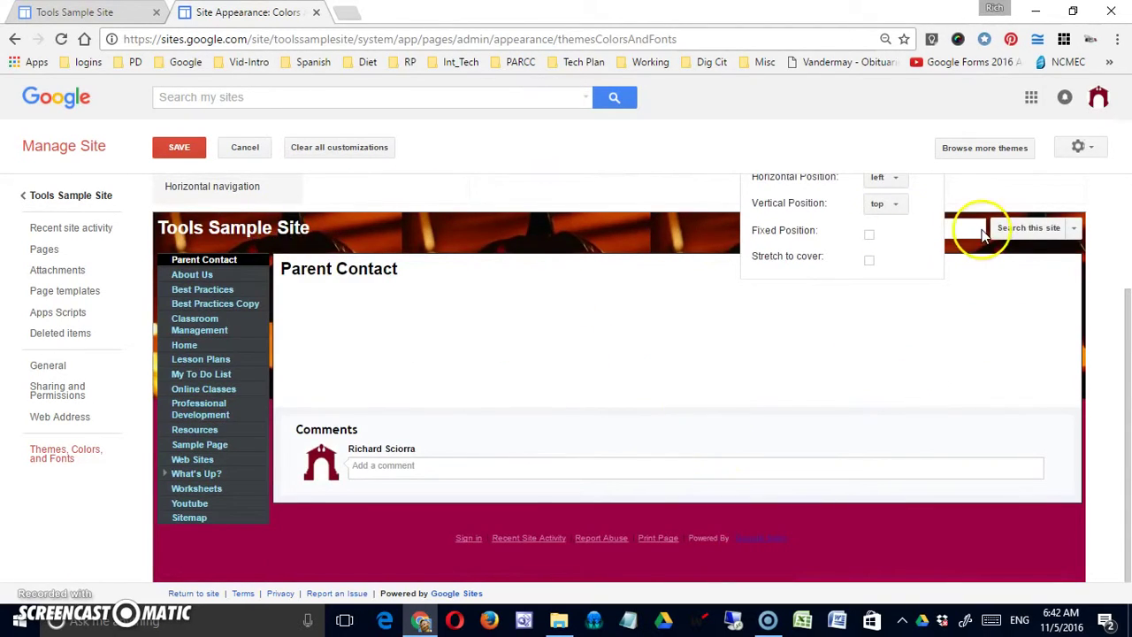
scroll(984, 232, "up", 3)
left_click(933, 302)
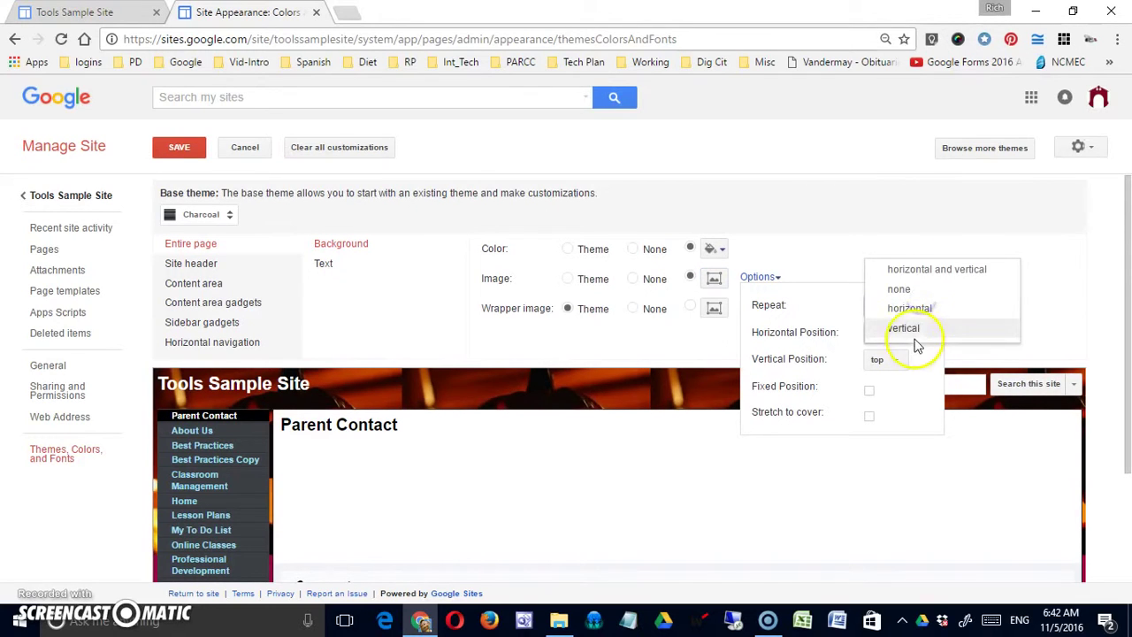
left_click(911, 326)
scroll(442, 449, "down", 3)
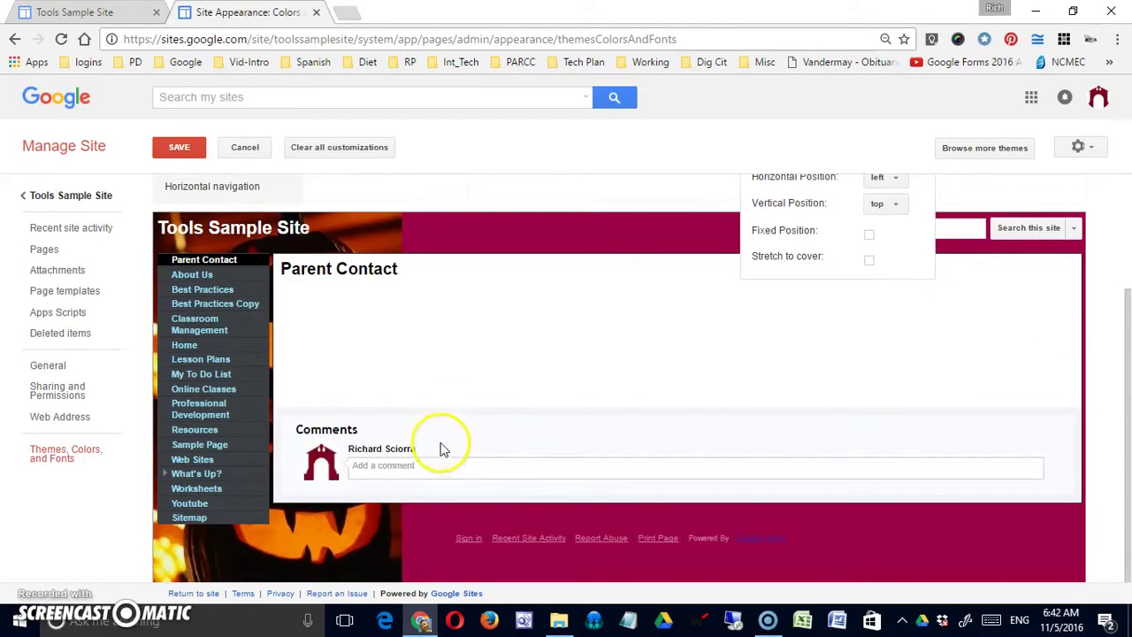
scroll(576, 434, "up", 3)
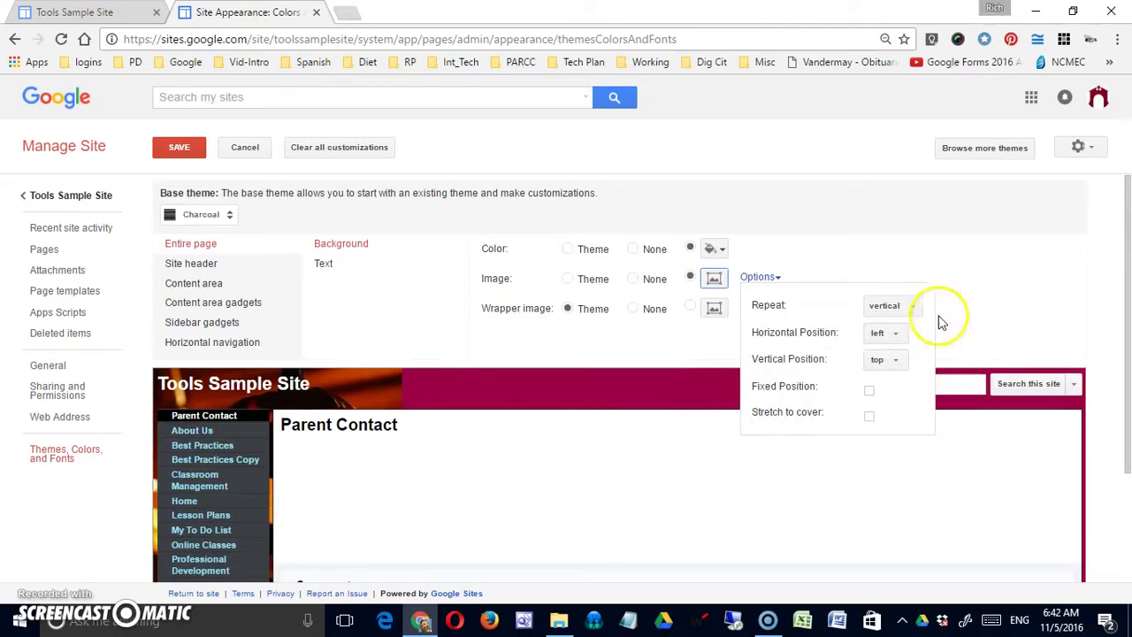
left_click(909, 306)
left_click(899, 270)
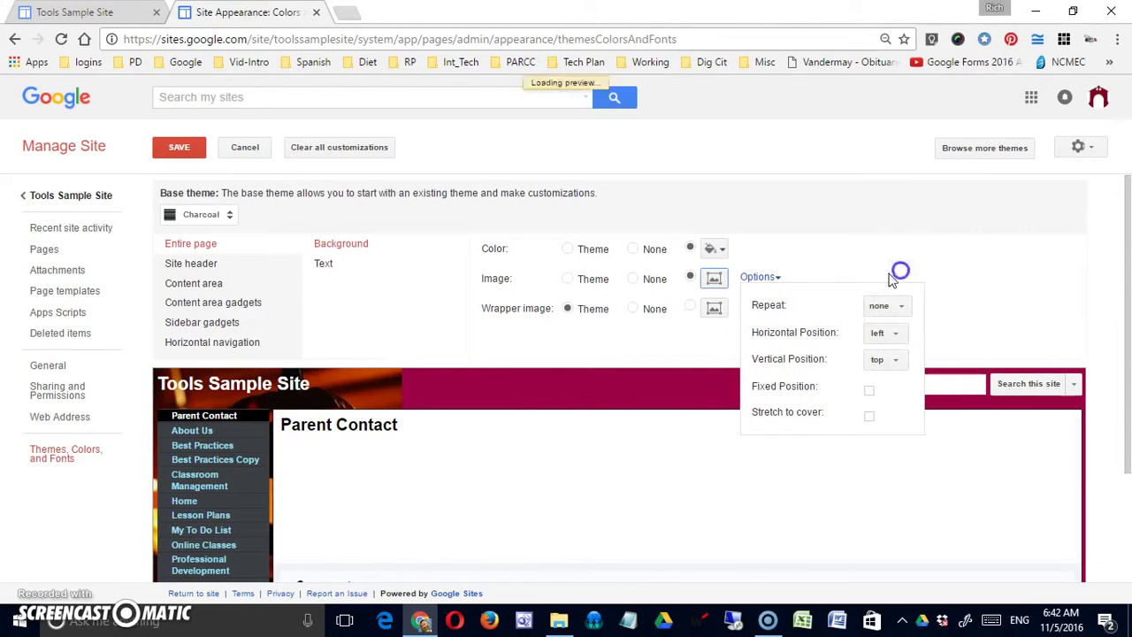
Tick Fixed Position and try Stretch to cover, then untick stretching
scroll(386, 501, "down", 3)
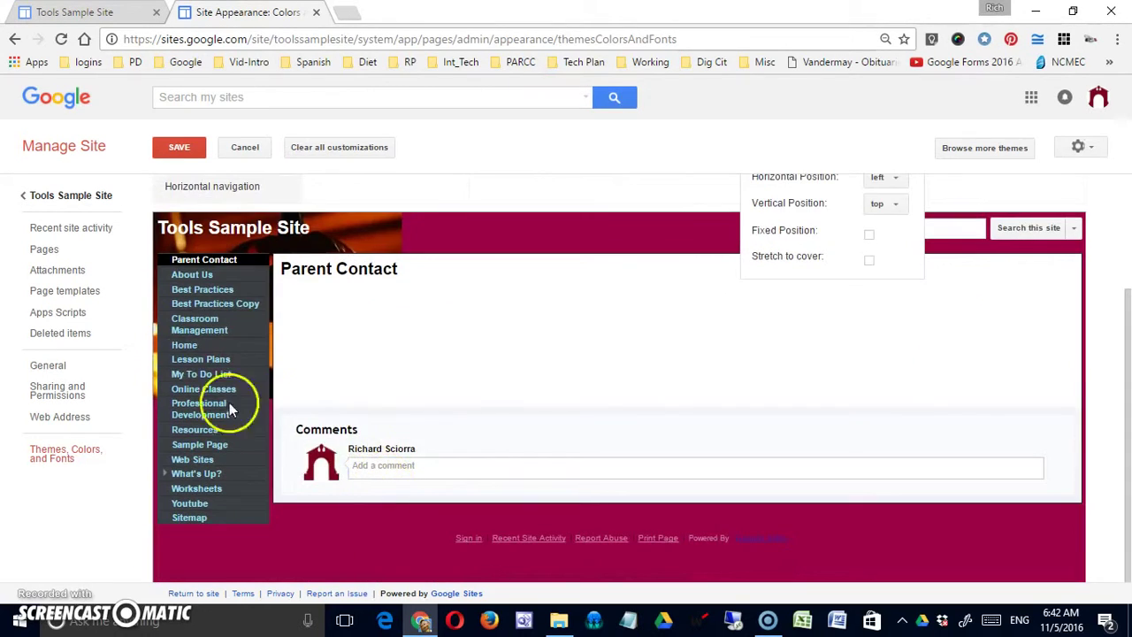
scroll(554, 349, "up", 3)
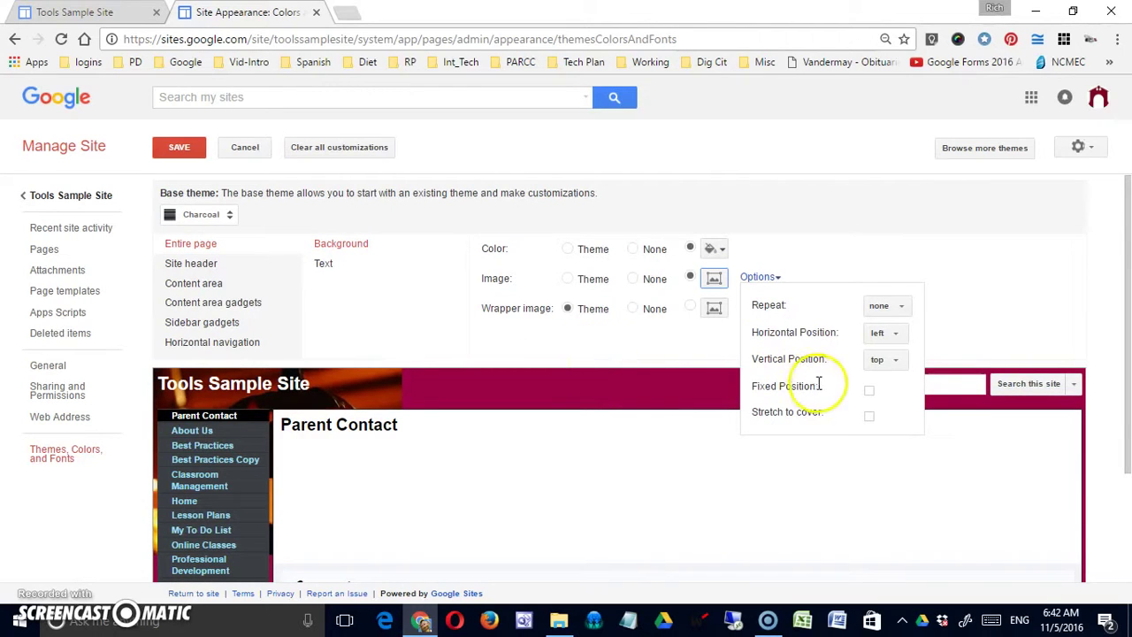
left_click(871, 392)
left_click(871, 419)
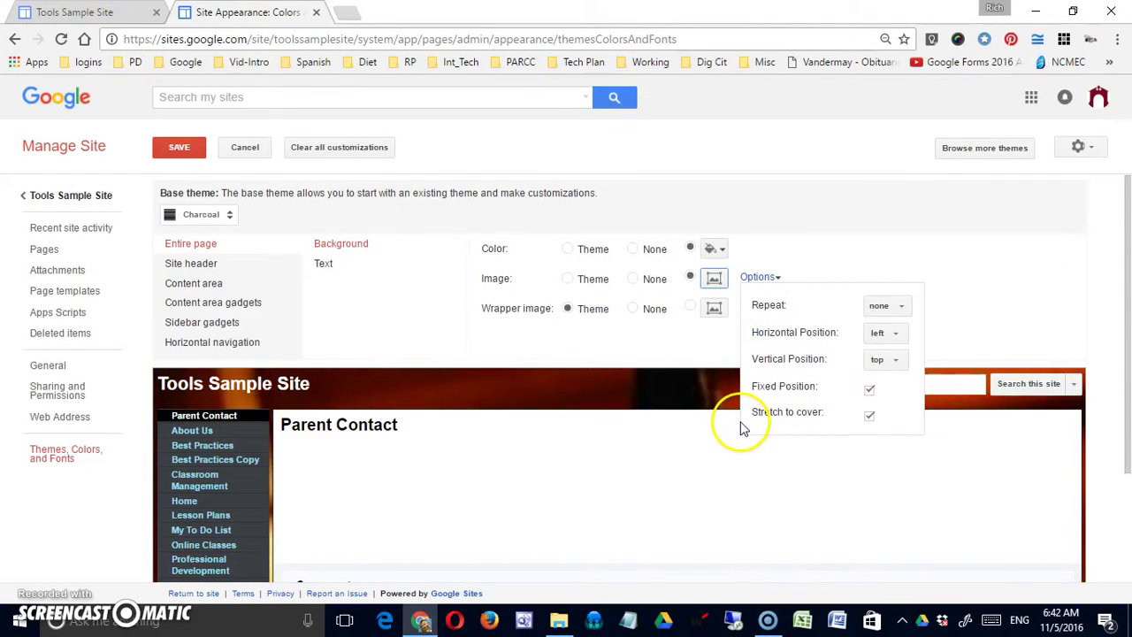
left_click(871, 417)
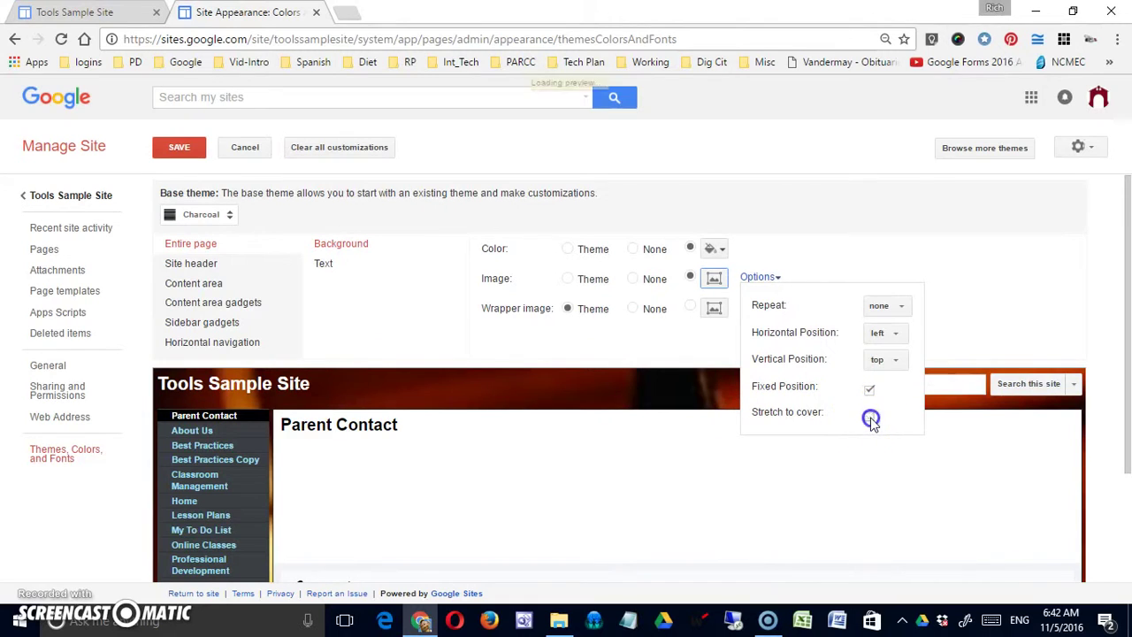
scroll(792, 457, "down", 2)
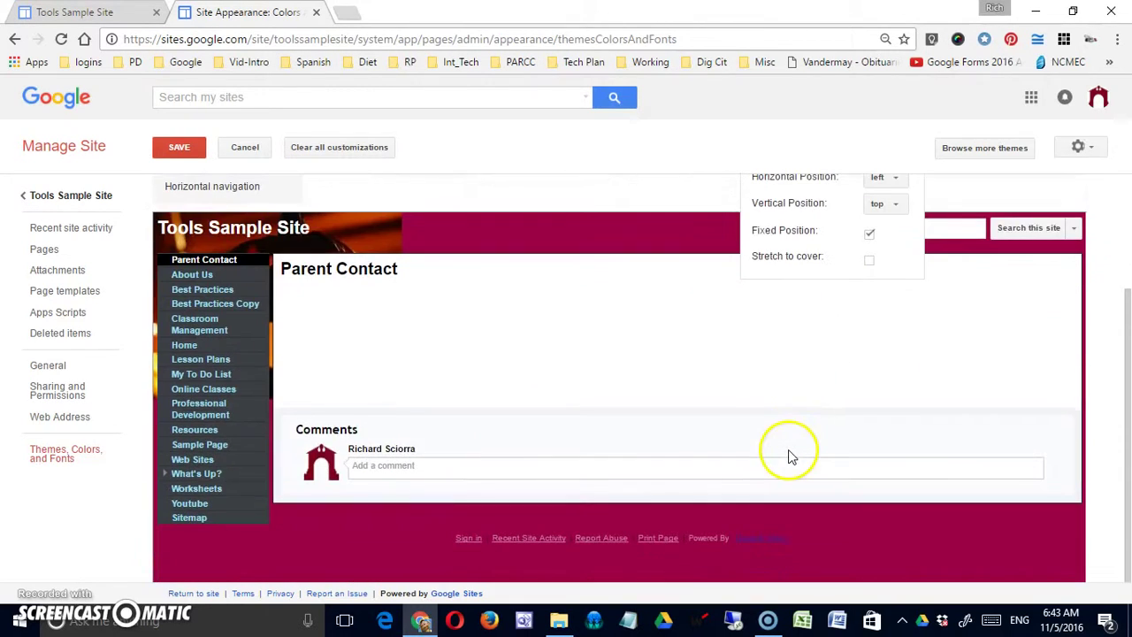
scroll(790, 456, "up", 2)
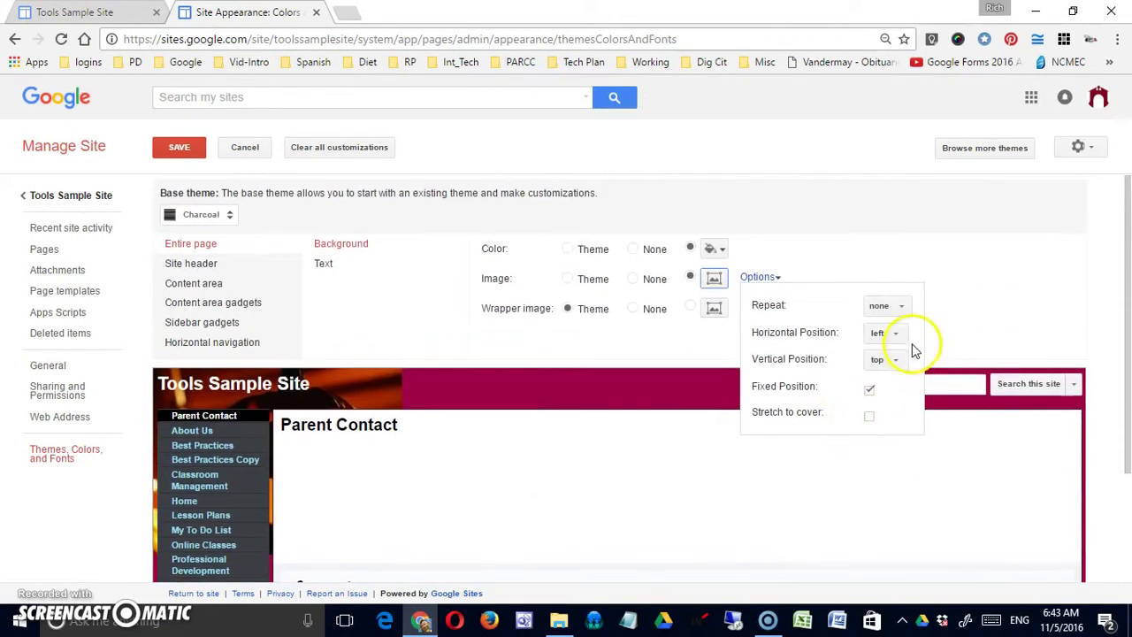
Centre the image horizontally and vertically, keep it fixed, and stretch it to cover the page
left_click(899, 338)
left_click(901, 352)
left_click(900, 360)
left_click(903, 381)
left_click(869, 387)
scroll(823, 460, "down", 2)
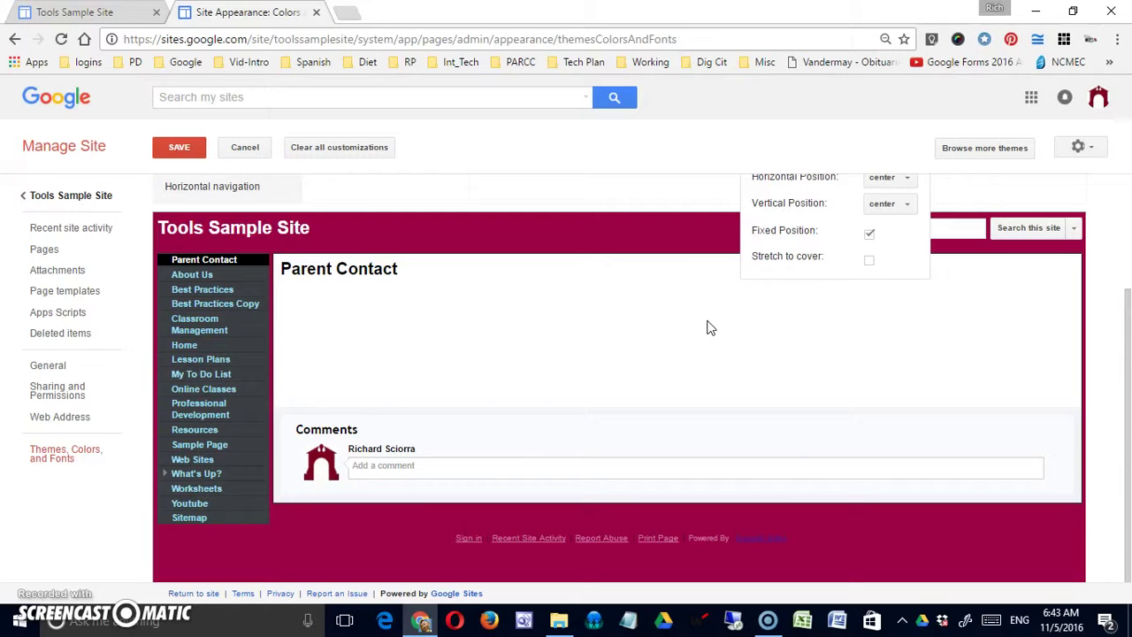
scroll(729, 333, "up", 2)
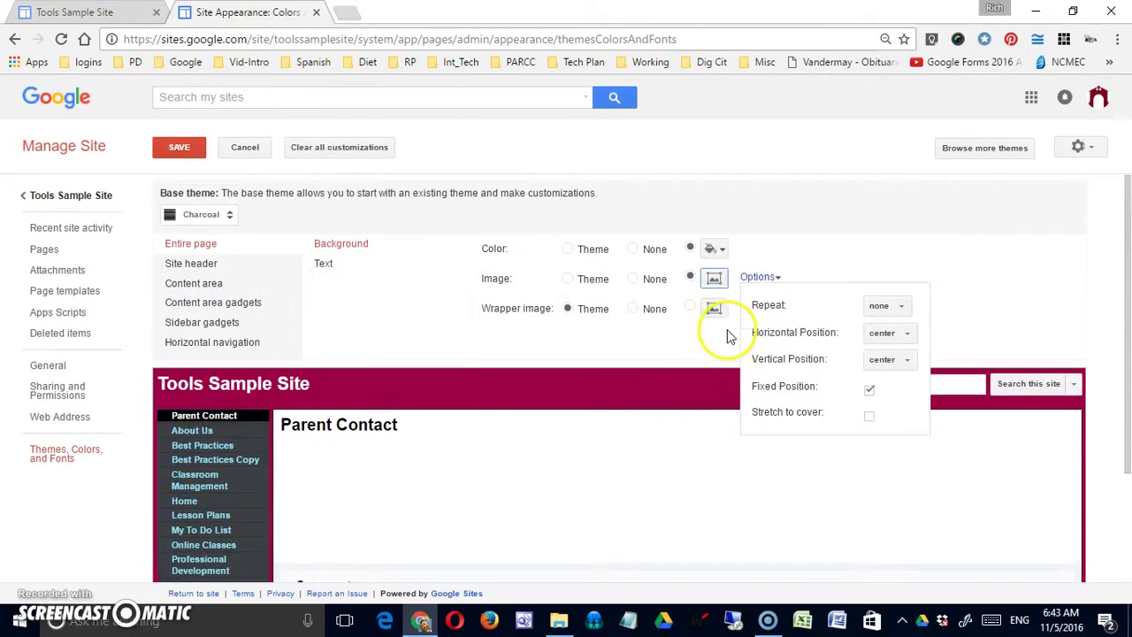
left_click(871, 414)
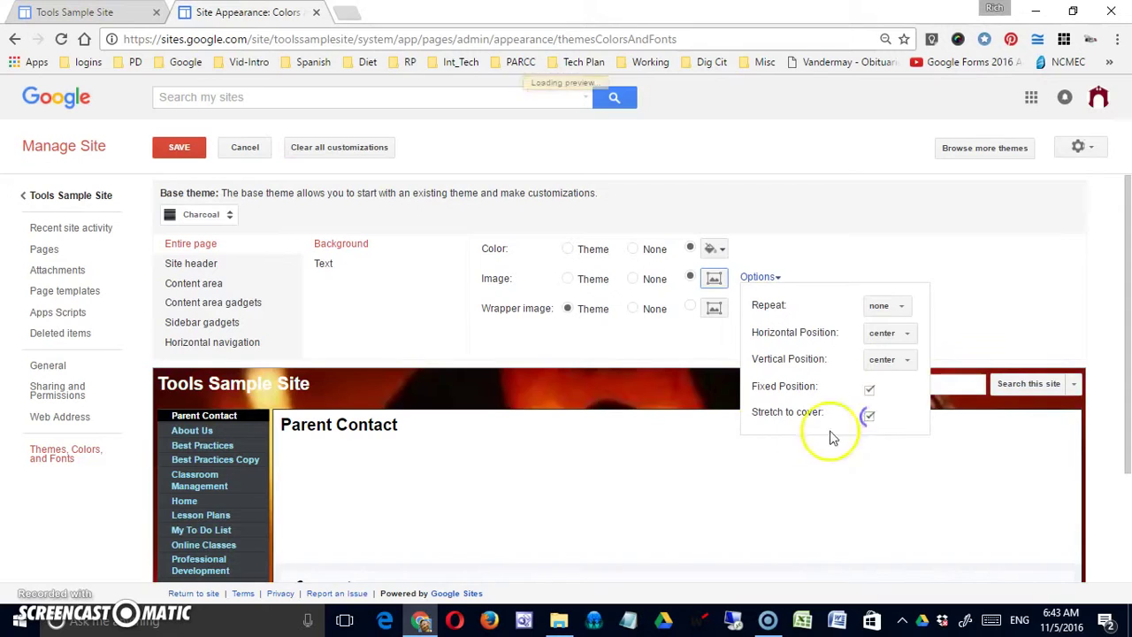
scroll(743, 429, "down", 2)
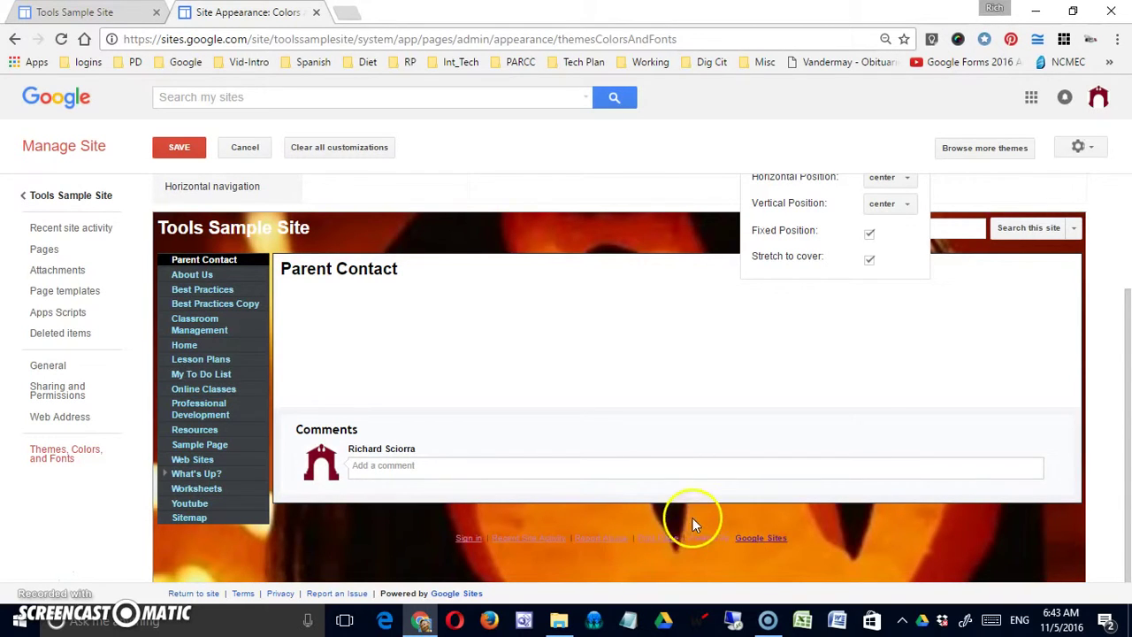
scroll(708, 513, "up", 2)
scroll(820, 438, "down", 1)
scroll(820, 438, "up", 1)
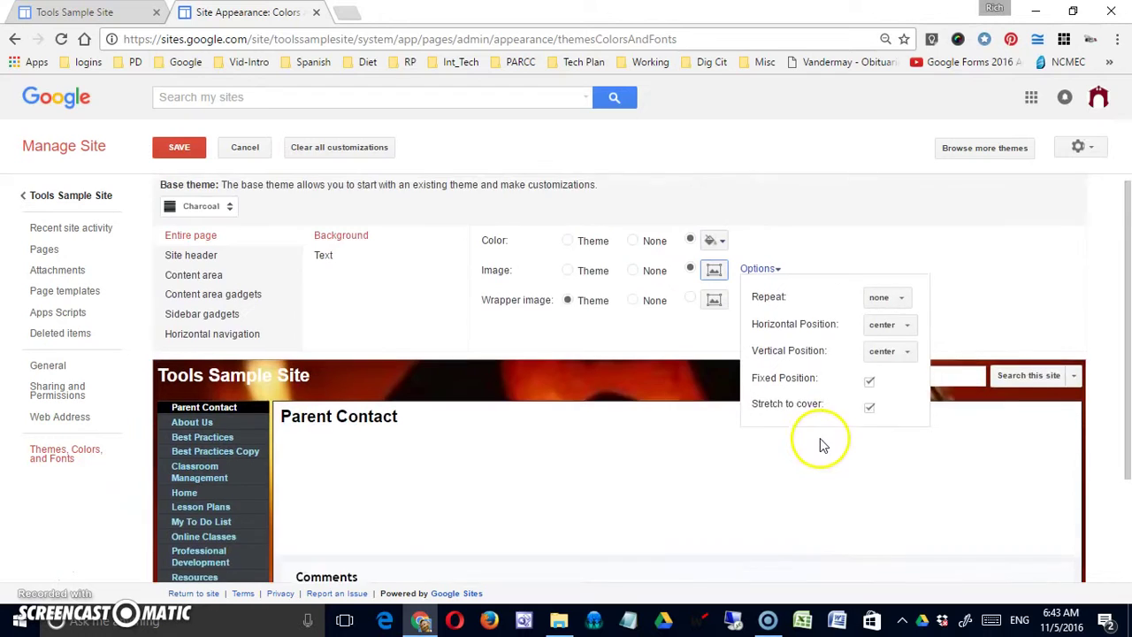
Turn off stretch-to-cover and fixed position, and make the background image repeat horizontally only
left_click(870, 415)
left_click(868, 391)
left_click(896, 307)
left_click(900, 327)
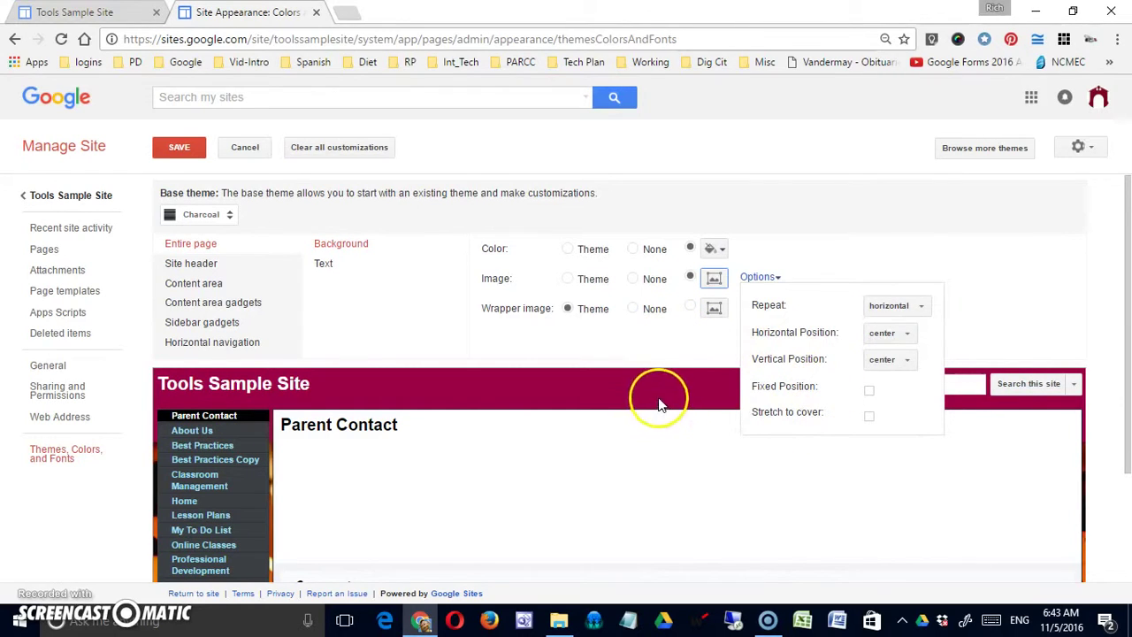
left_click(904, 338)
left_click(904, 339)
left_click(902, 311)
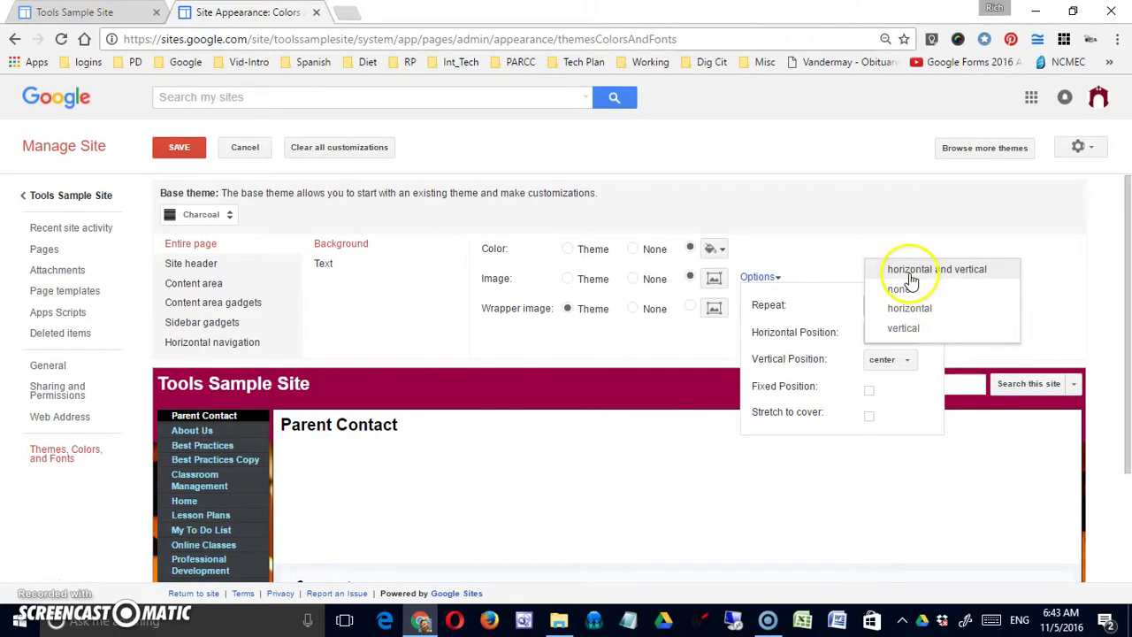
left_click(920, 321)
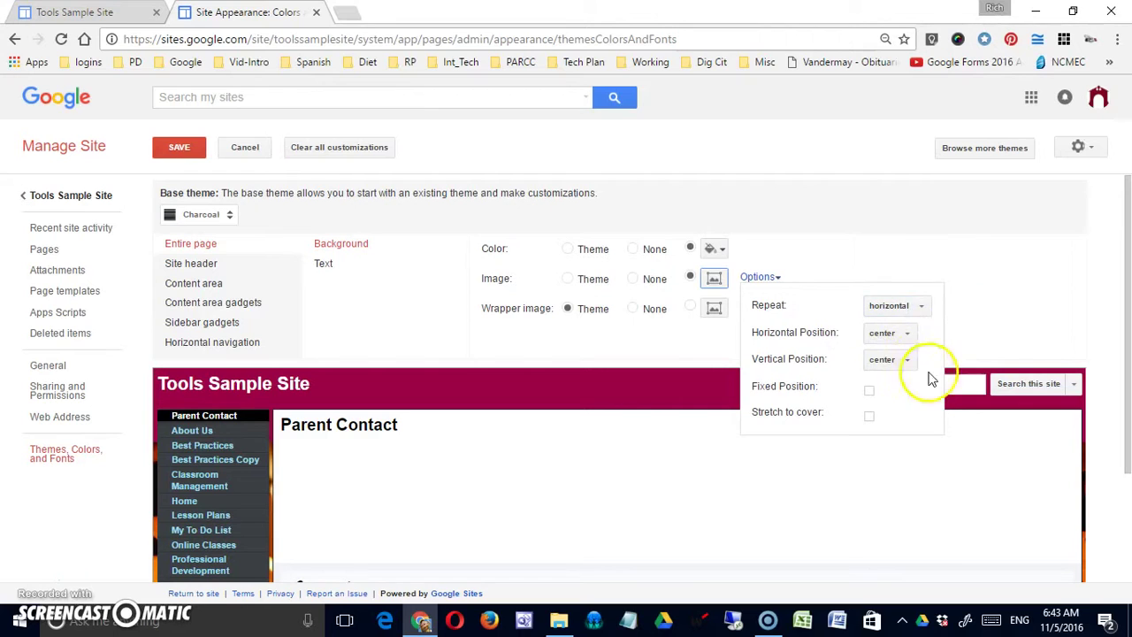
left_click(973, 347)
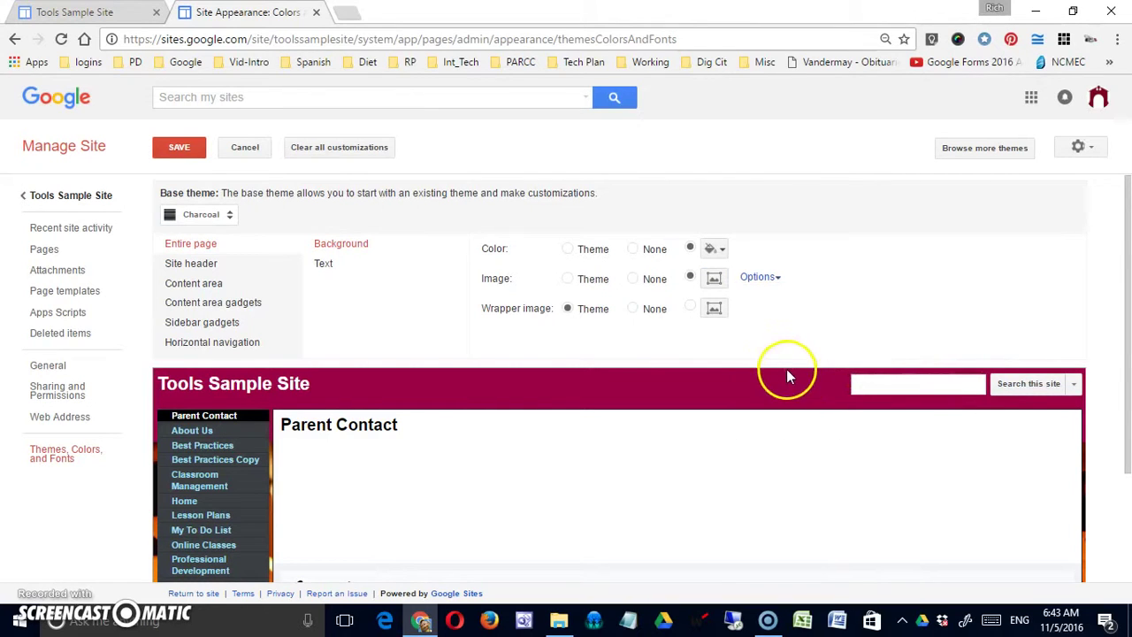
scroll(786, 369, "down", 3)
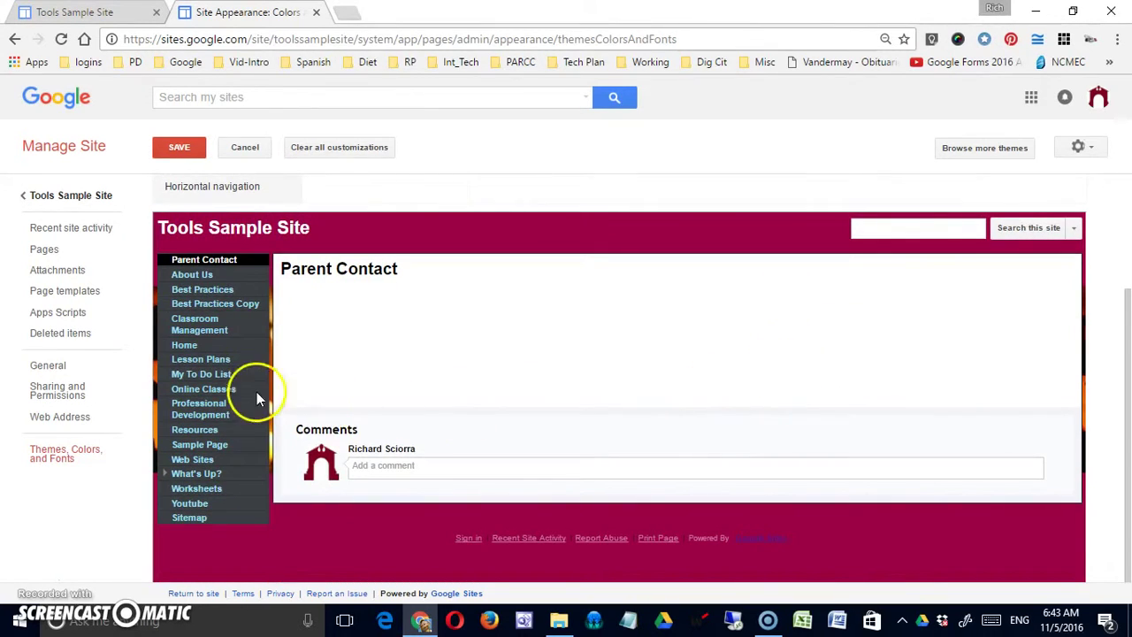
scroll(673, 364, "up", 3)
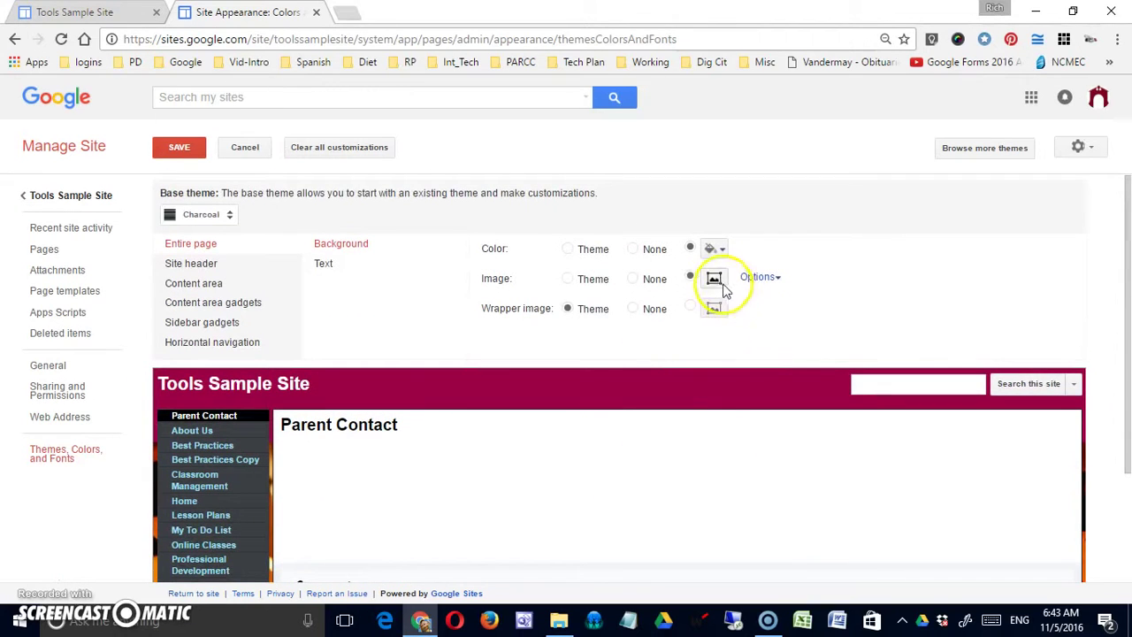
Position the background image at the left horizontally and top vertically
left_click(779, 280)
left_click(894, 334)
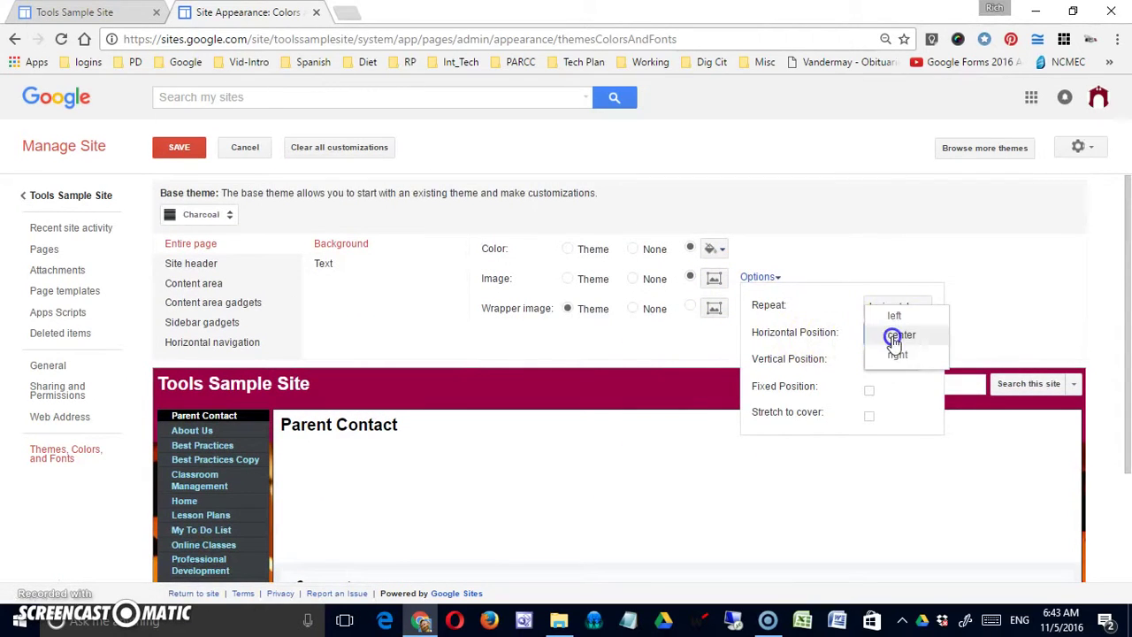
left_click(895, 316)
left_click(900, 357)
left_click(896, 342)
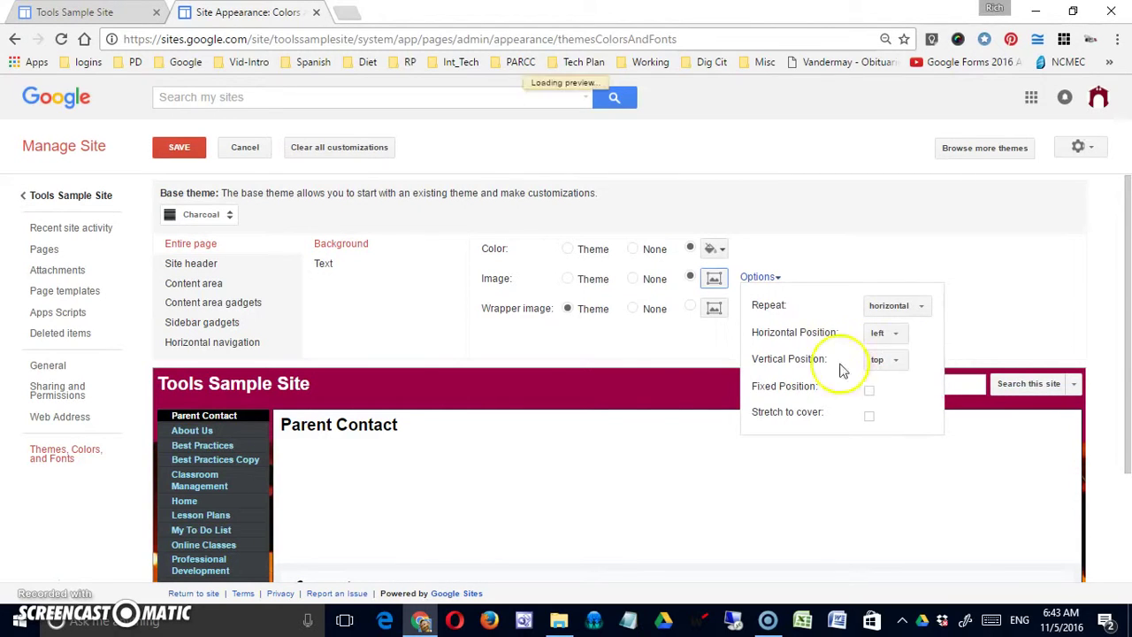
left_click(664, 357)
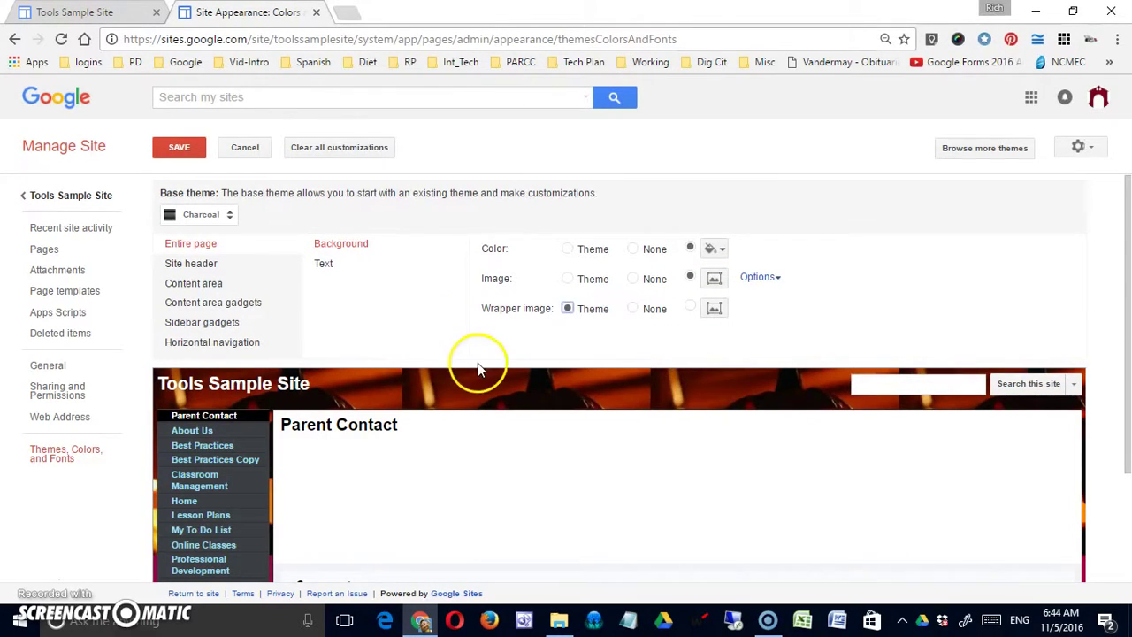
Set the entire page text font to ABeeZee and its colour to blue
left_click(327, 265)
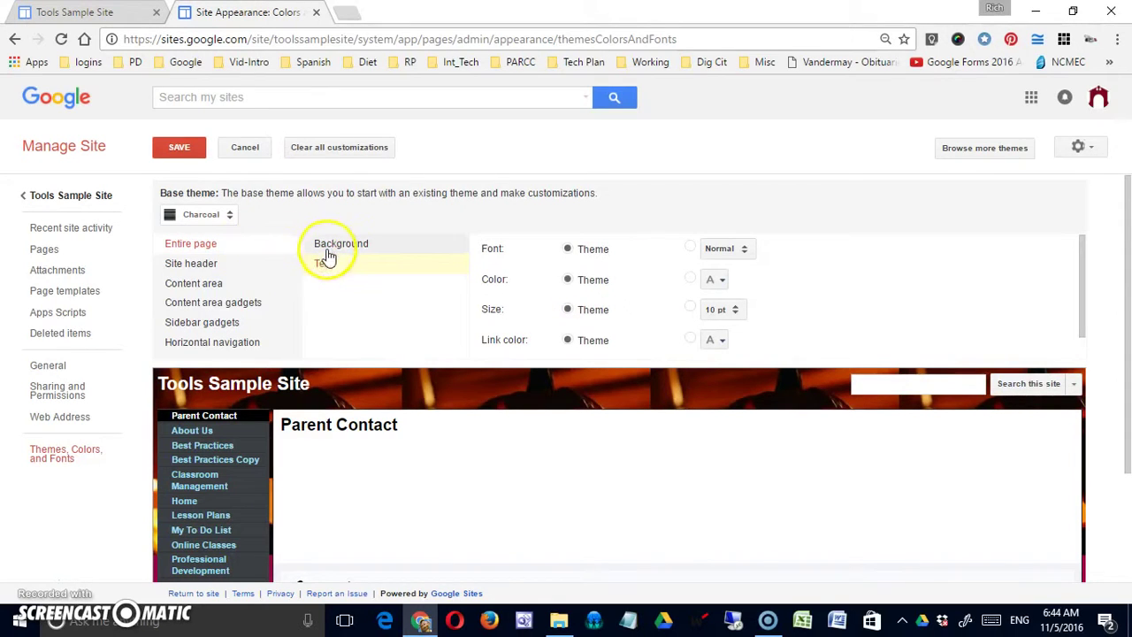
left_click(721, 256)
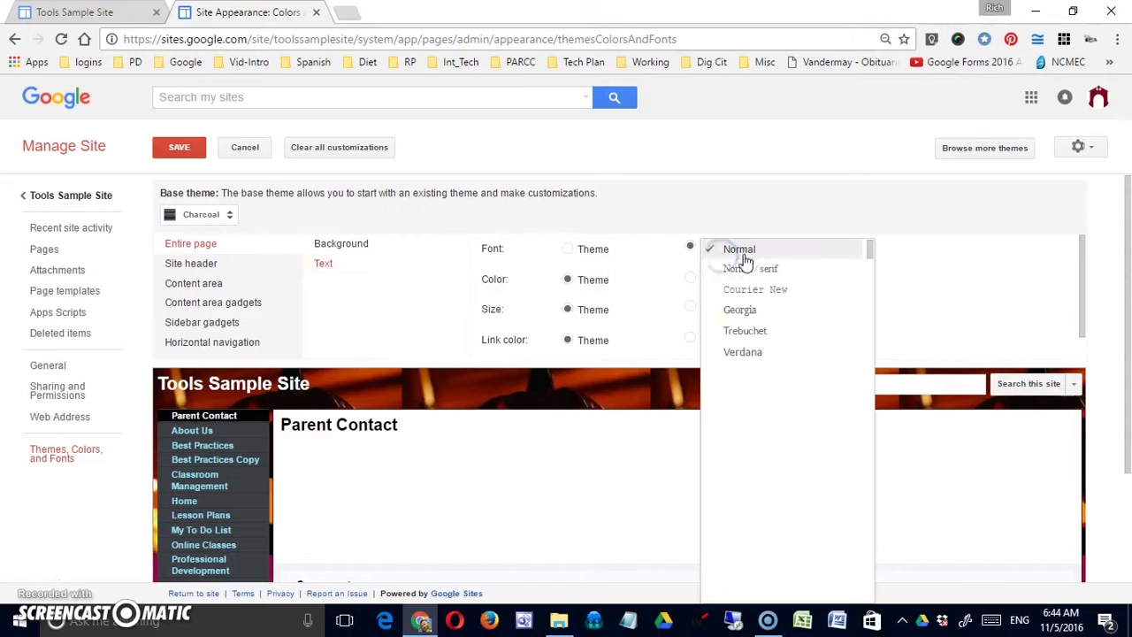
left_click(748, 253)
left_click(748, 254)
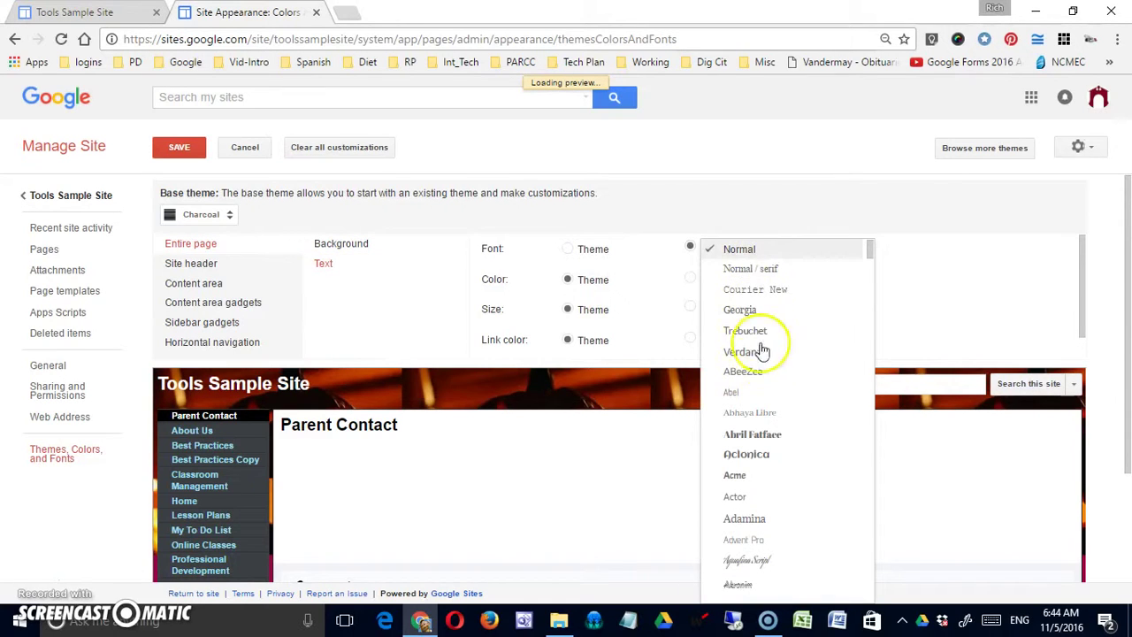
left_click(757, 372)
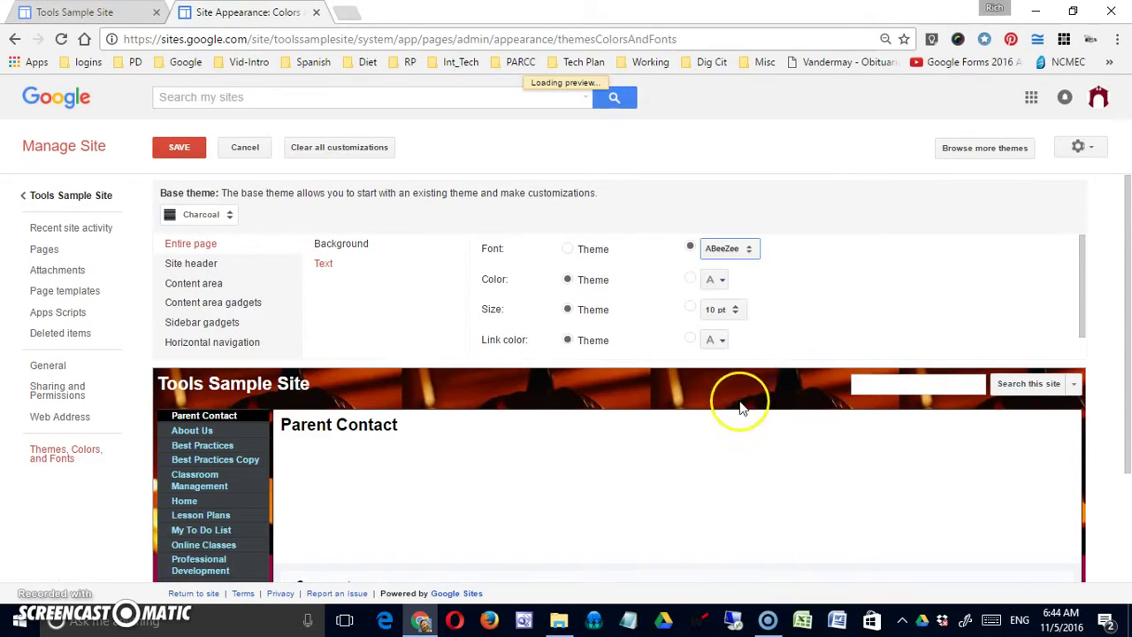
left_click(691, 280)
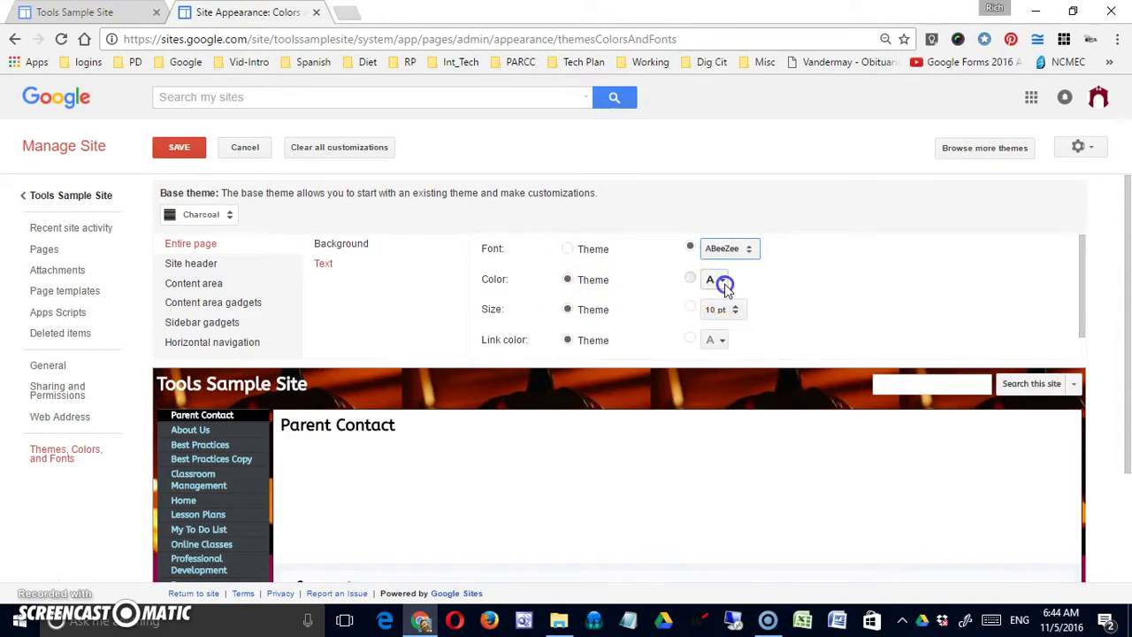
left_click(716, 281)
left_click(790, 320)
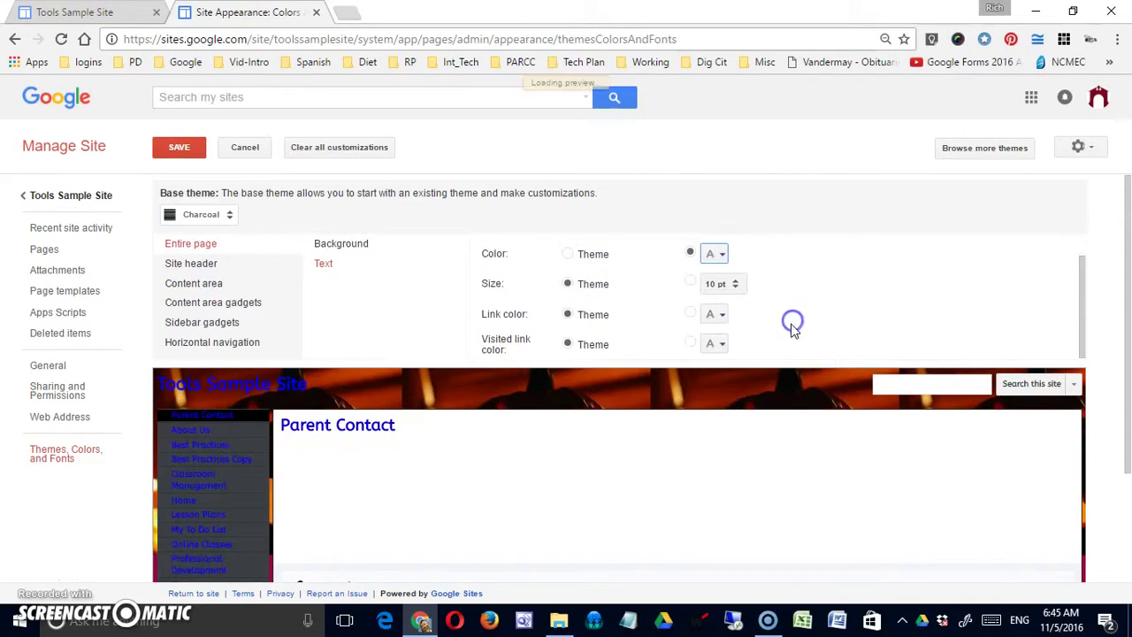
Make links pink and visited links orange
left_click(691, 314)
left_click(719, 314)
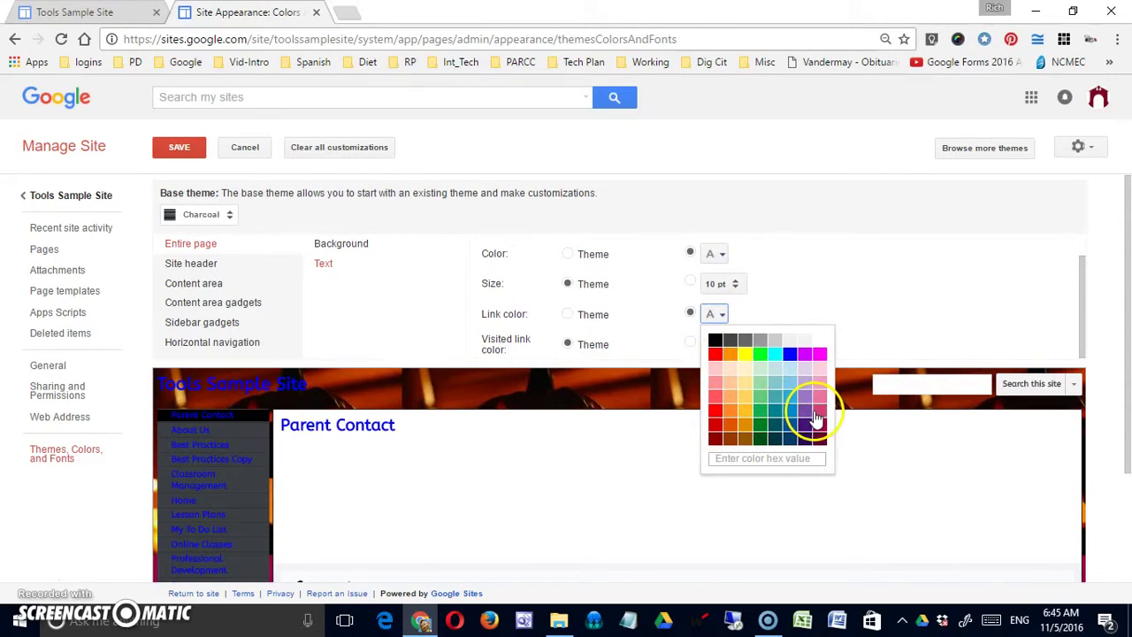
left_click(819, 407)
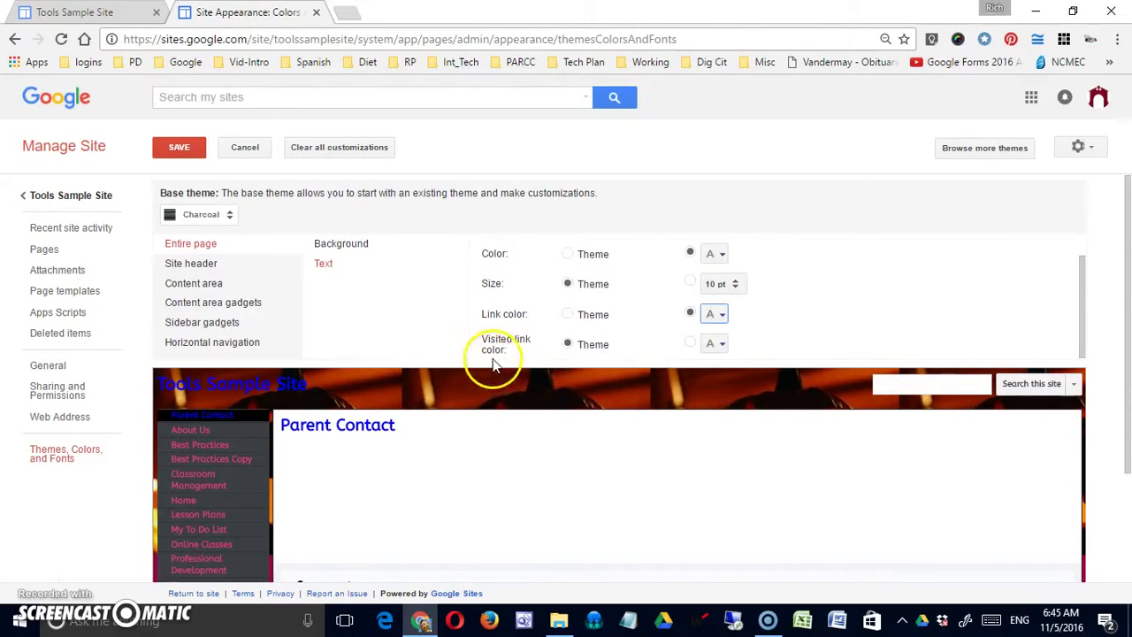
left_click(691, 343)
left_click(722, 344)
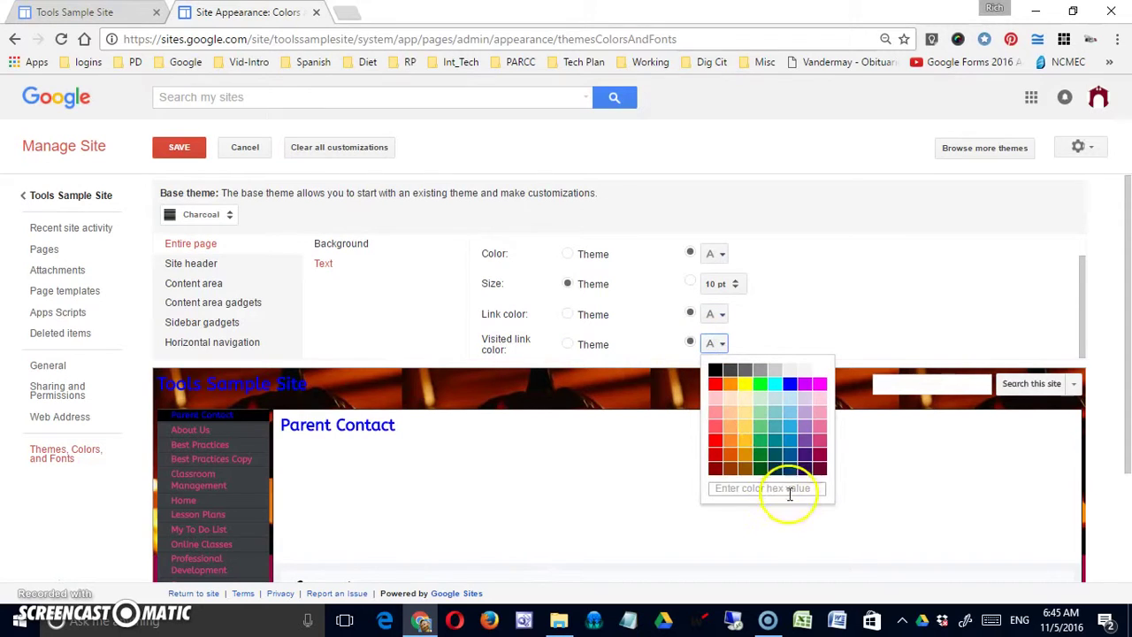
left_click(742, 454)
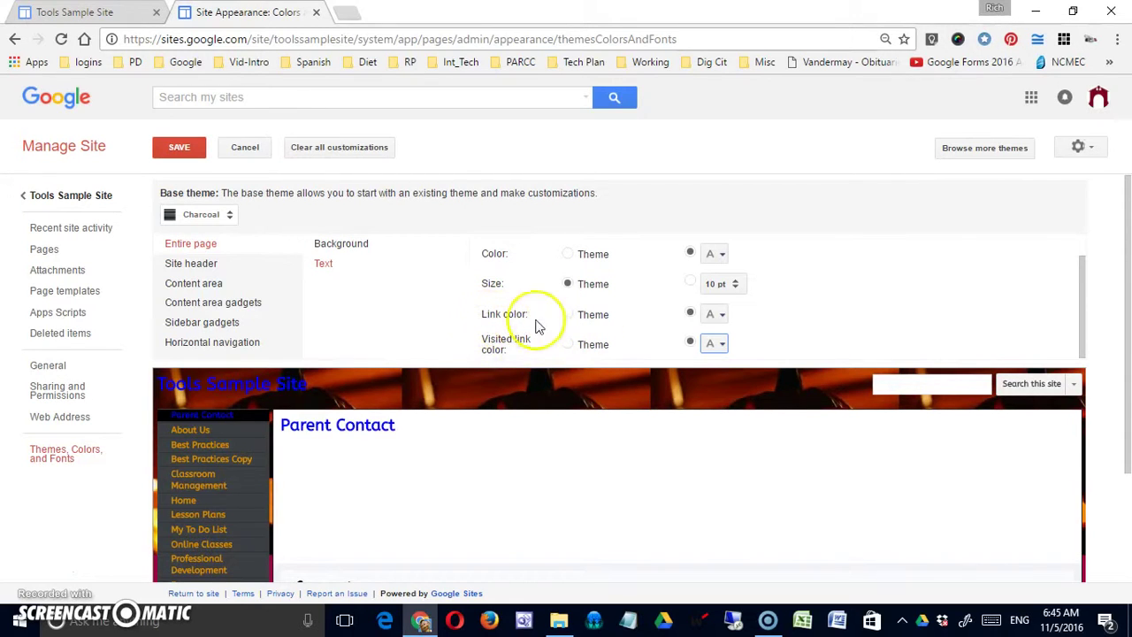
left_click(721, 320)
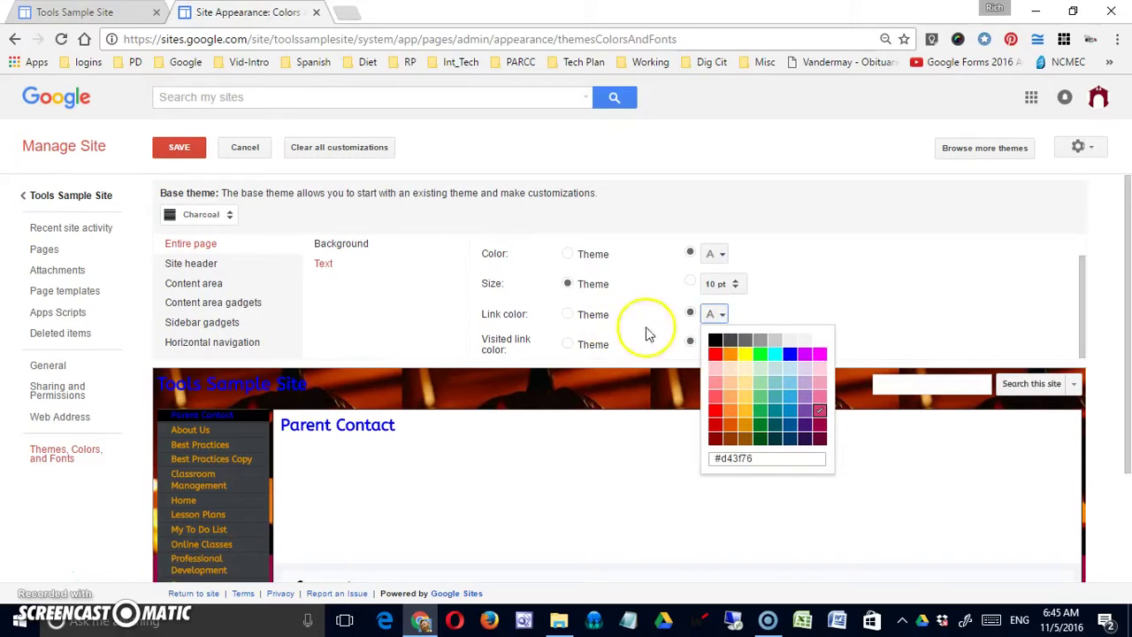
left_click(779, 306)
left_click(715, 344)
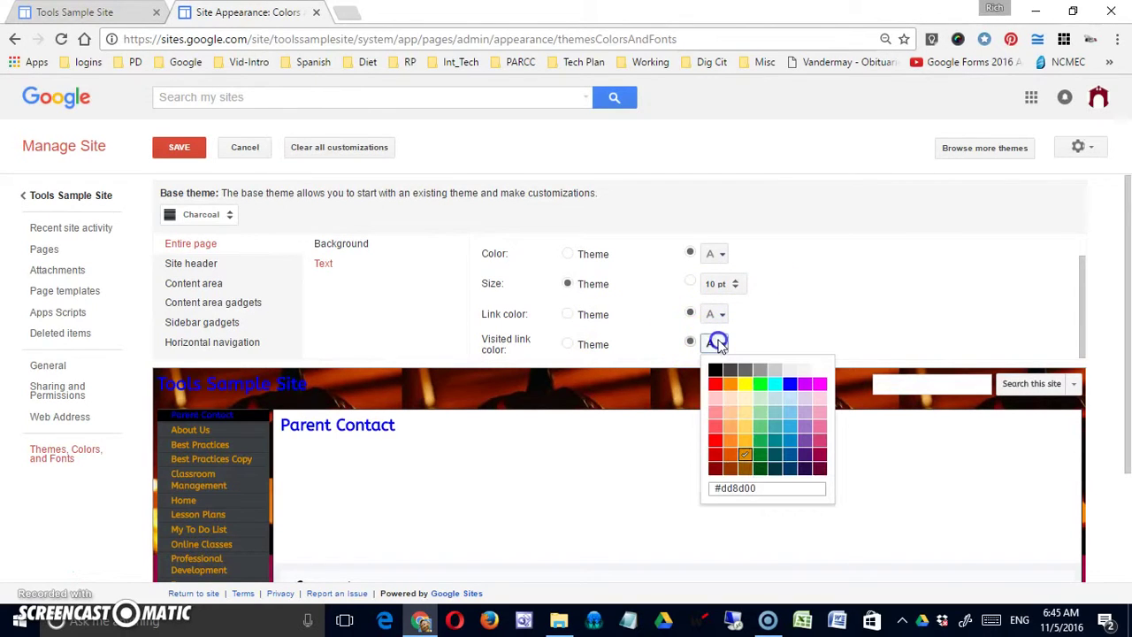
left_click(749, 456)
left_click(837, 350)
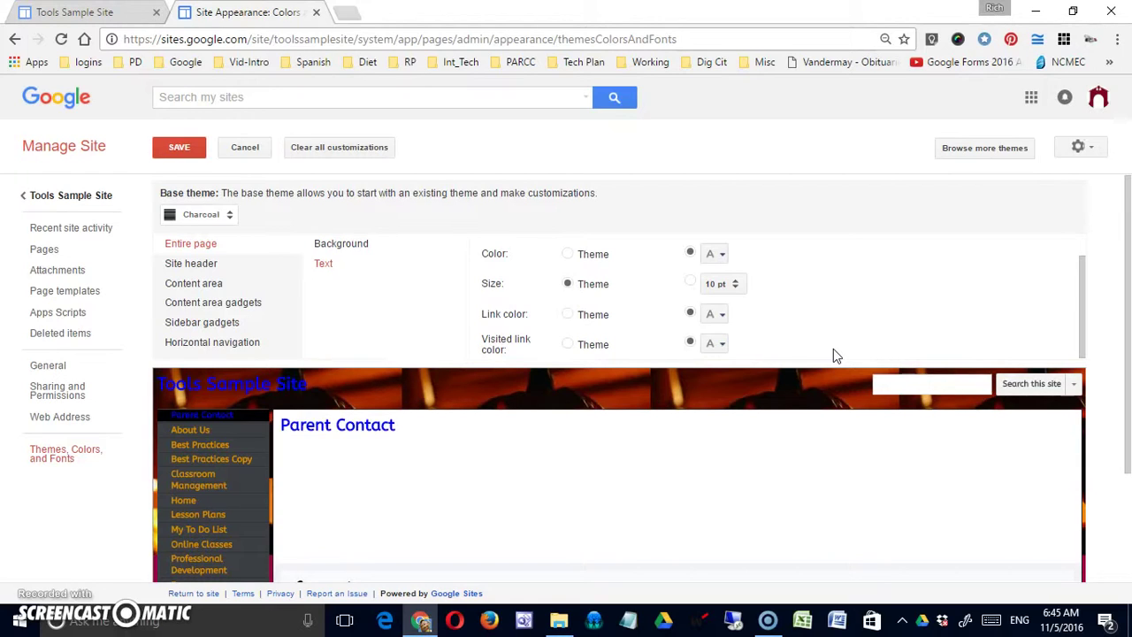
scroll(834, 358, "down", 5)
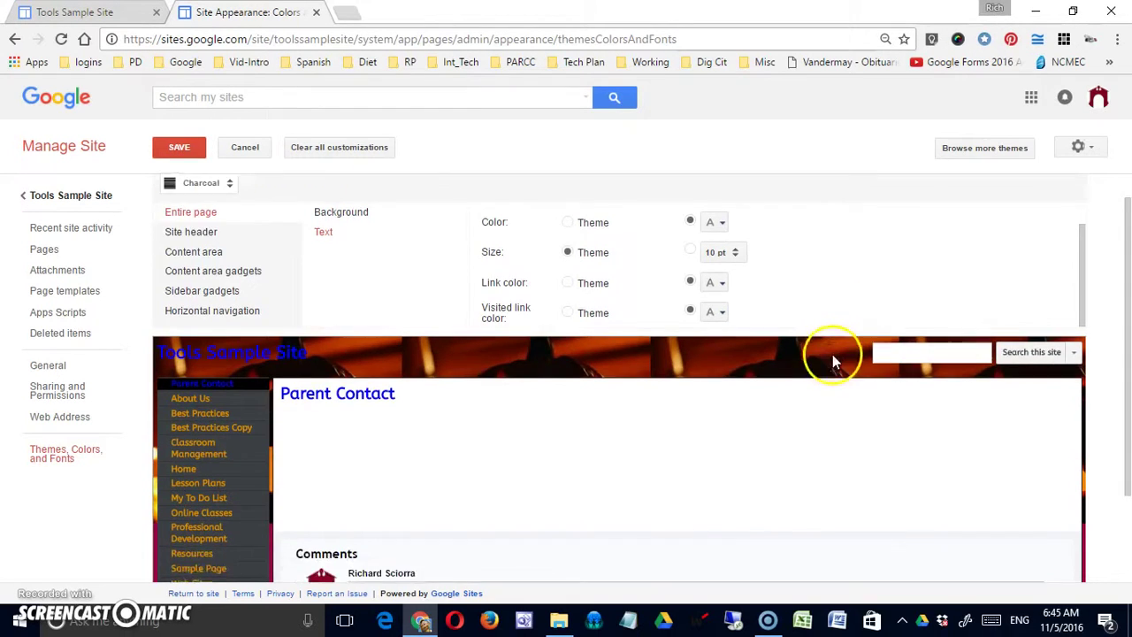
scroll(831, 361, "up", 5)
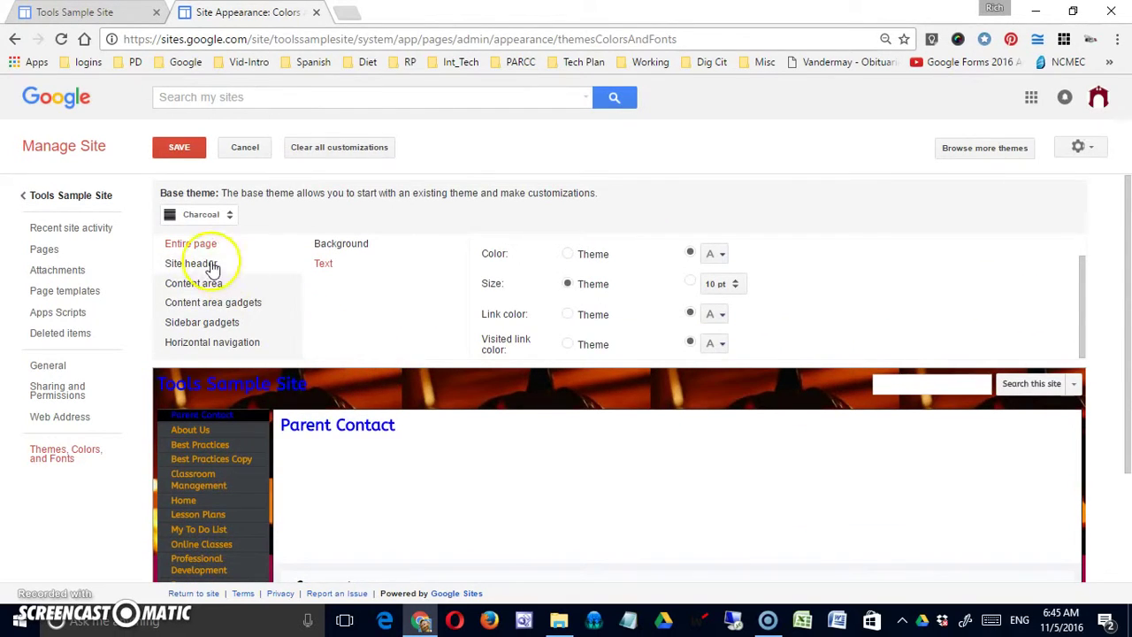
Colour the Site header title pink, then show the Content area settings
left_click(205, 264)
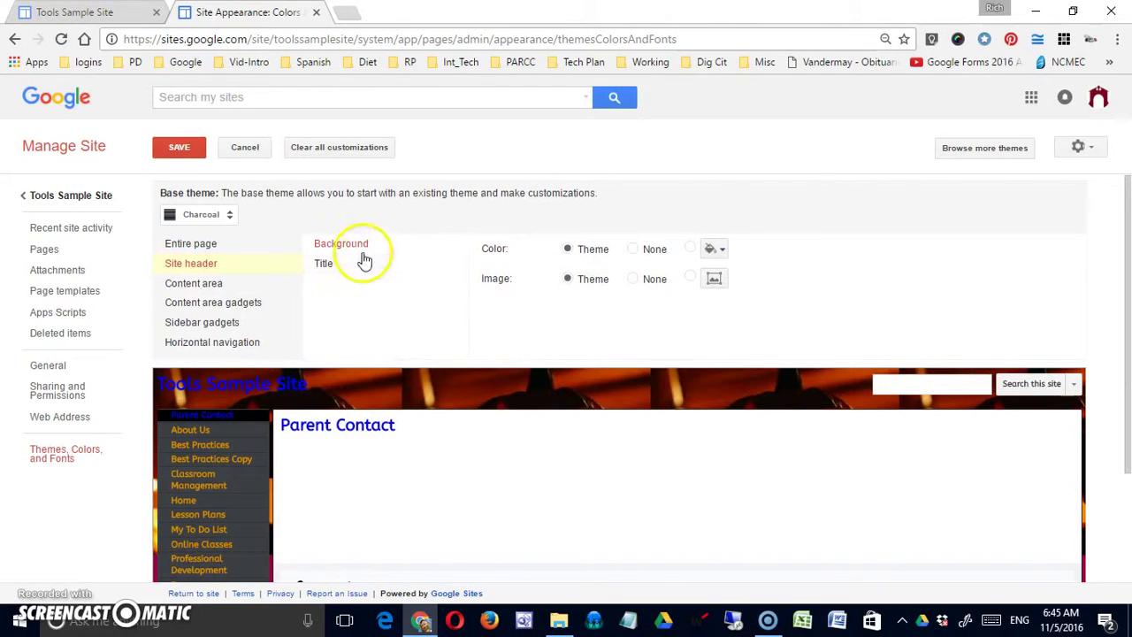
left_click(344, 273)
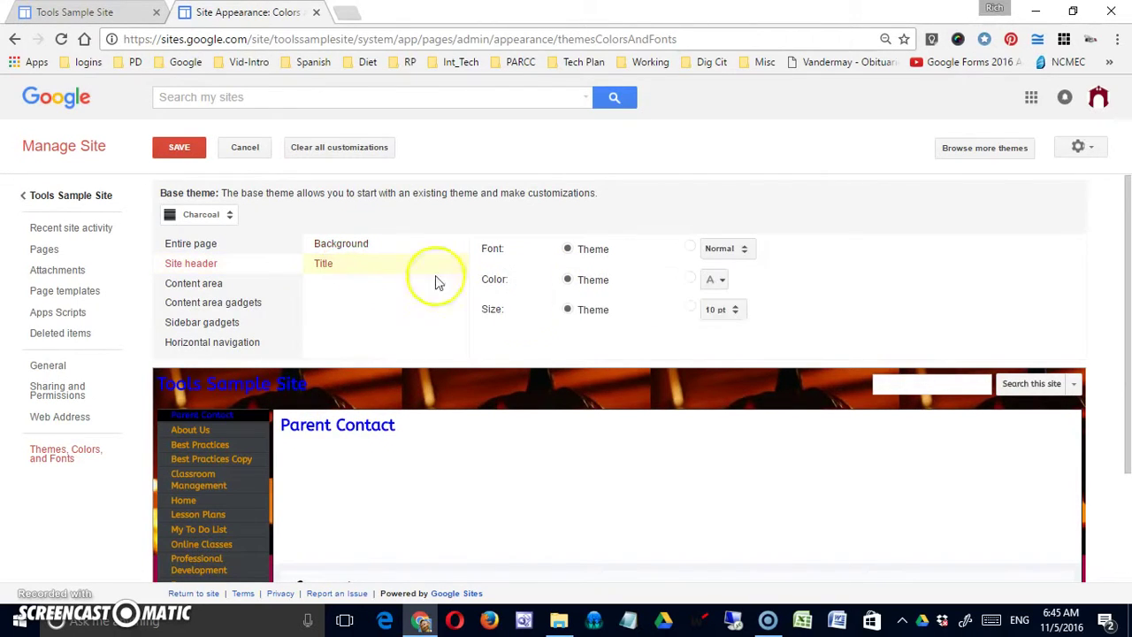
left_click(724, 279)
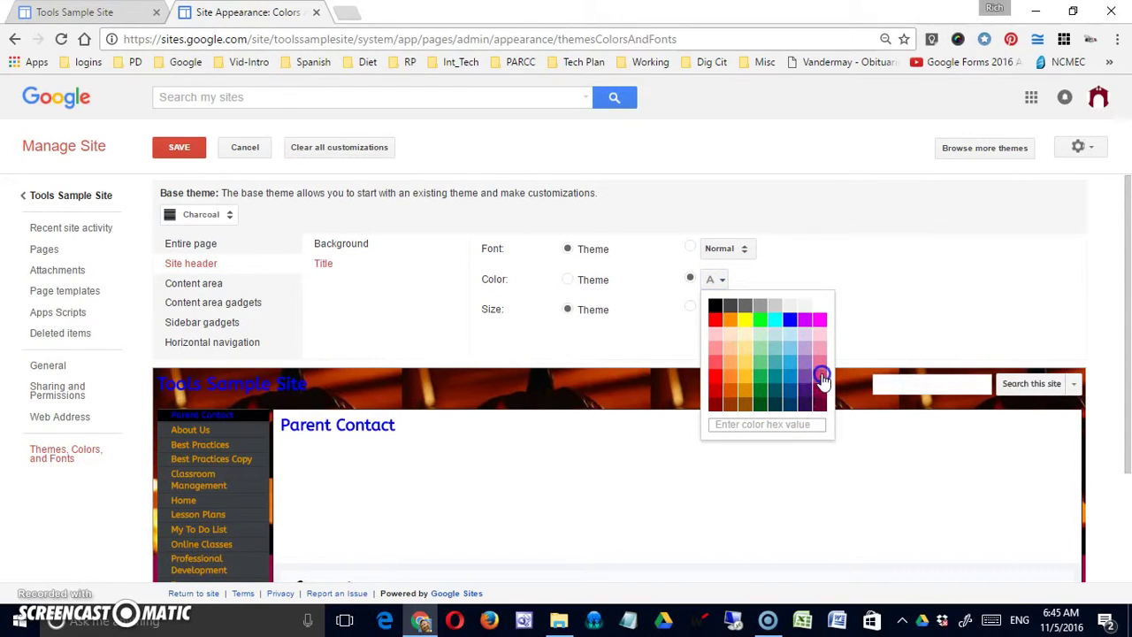
left_click(822, 378)
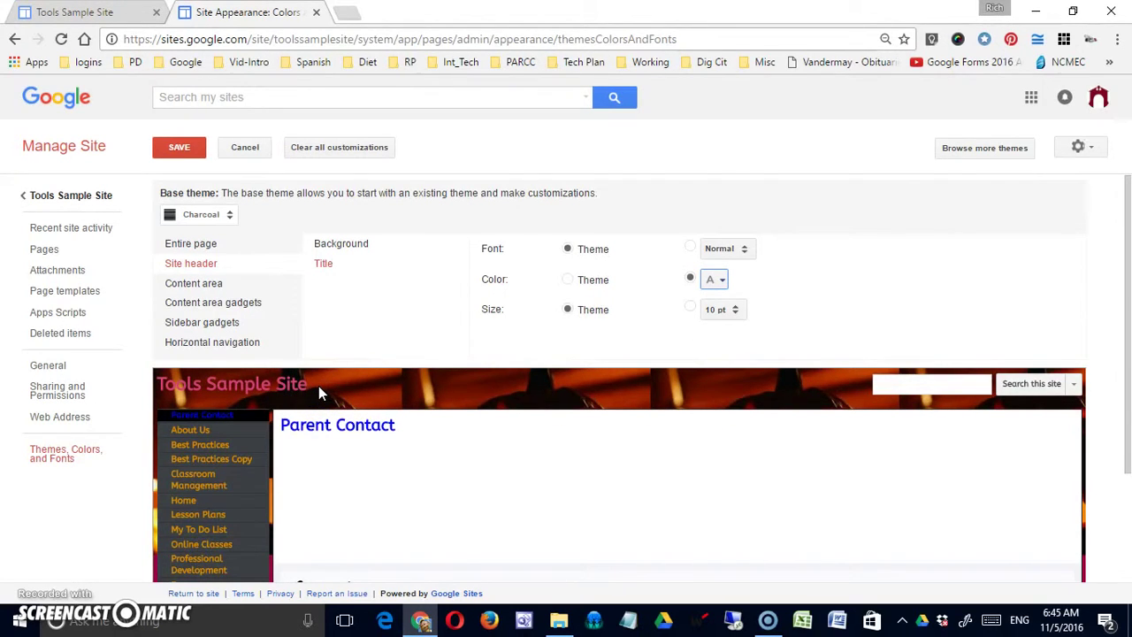
left_click(235, 290)
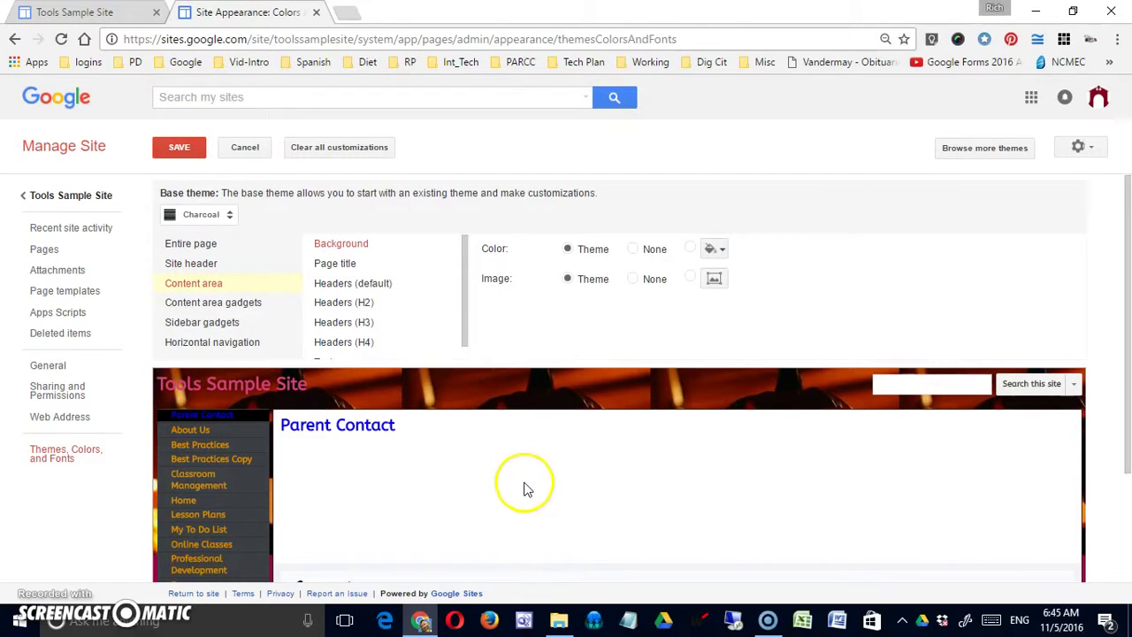
Set the content area background colour to a pink swatch, cancelling the background image file dialog
left_click(729, 251)
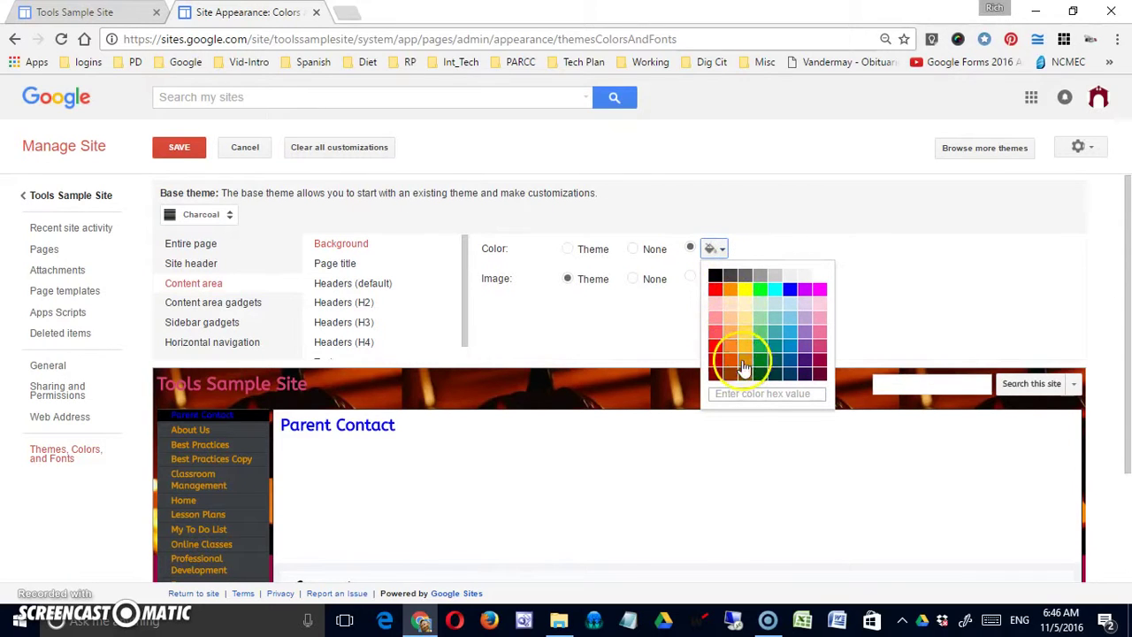
left_click(820, 277)
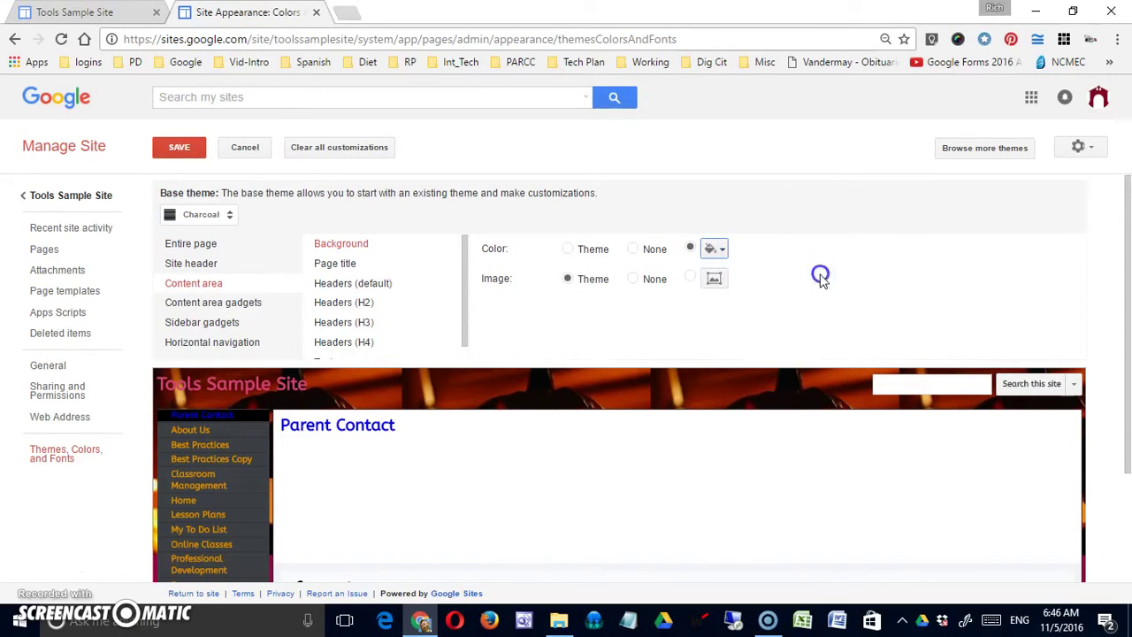
left_click(718, 250)
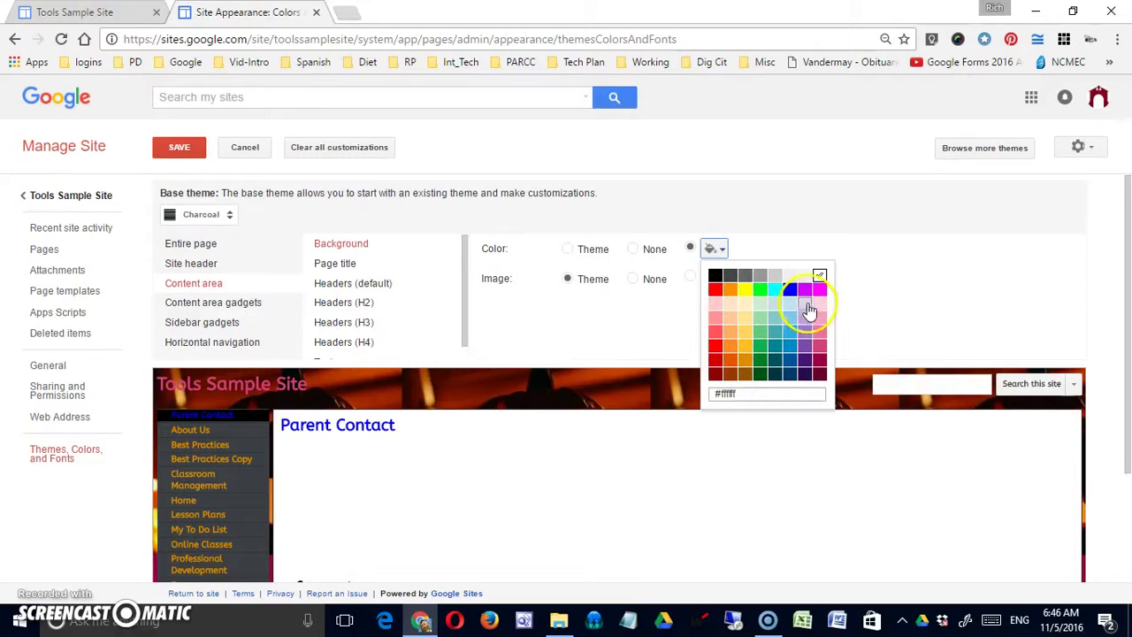
left_click(820, 320)
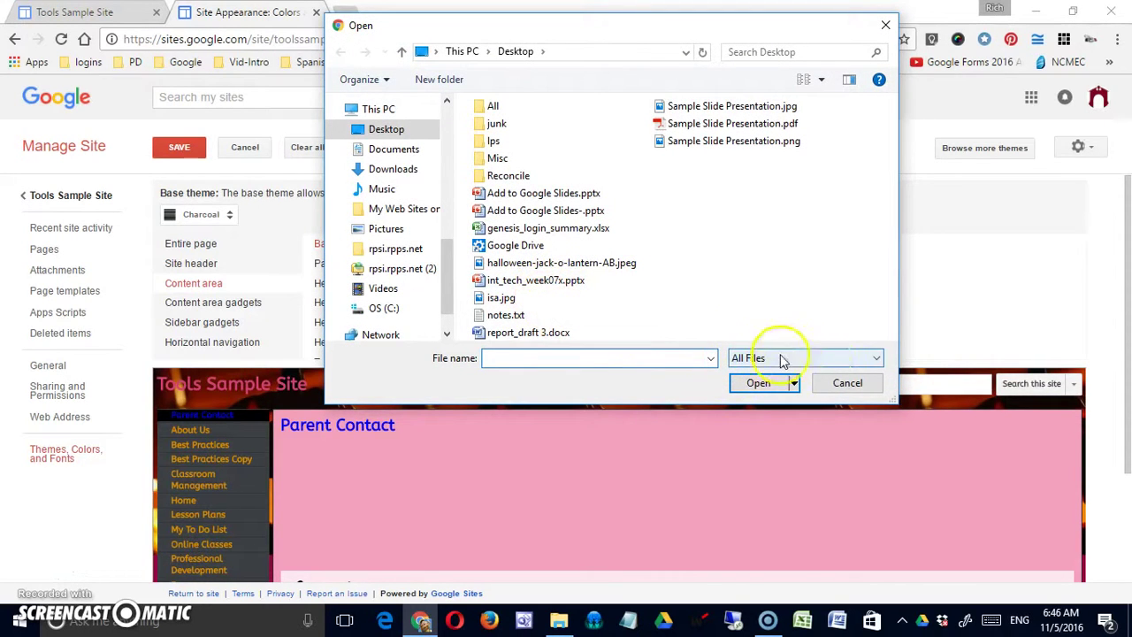
left_click(842, 383)
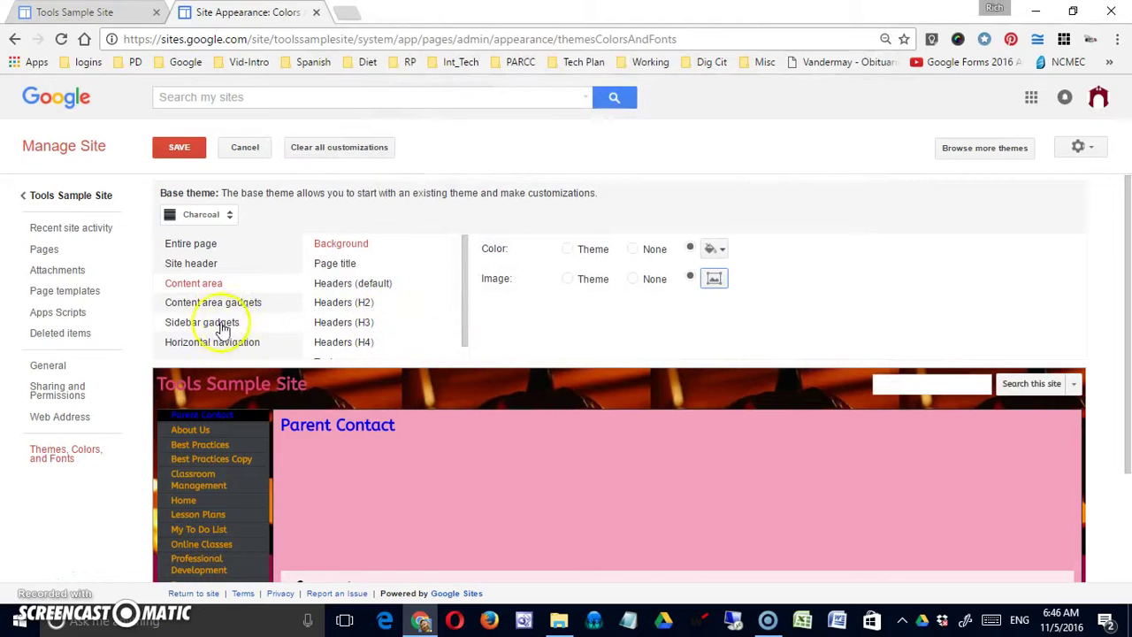
left_click(225, 284)
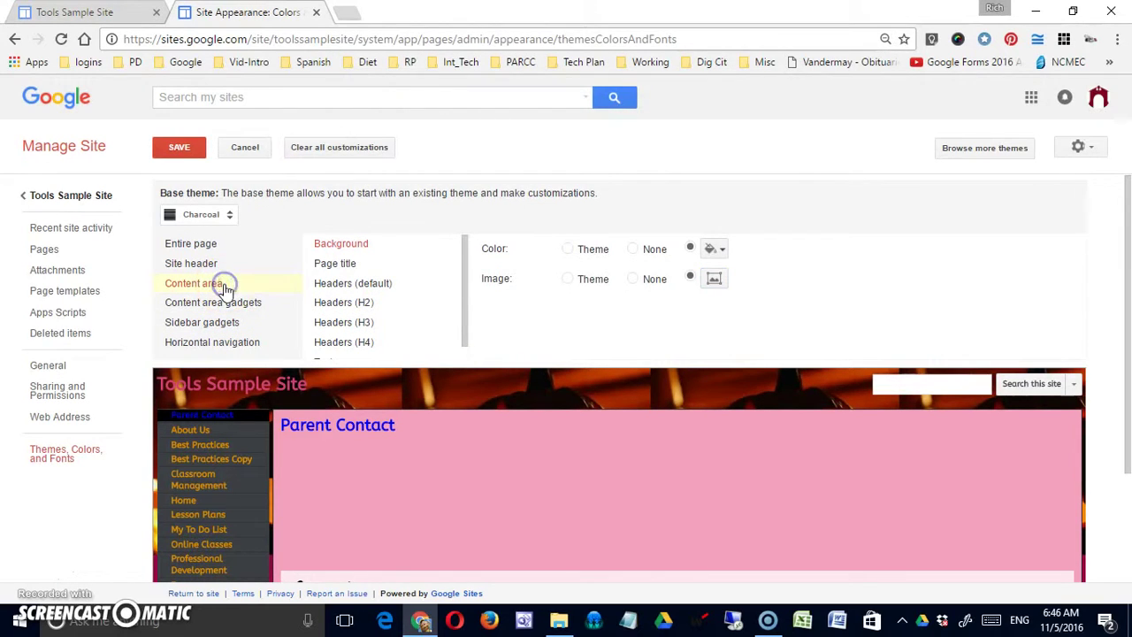
Review the font settings for the page title and each header level, H2 through H4
left_click(352, 264)
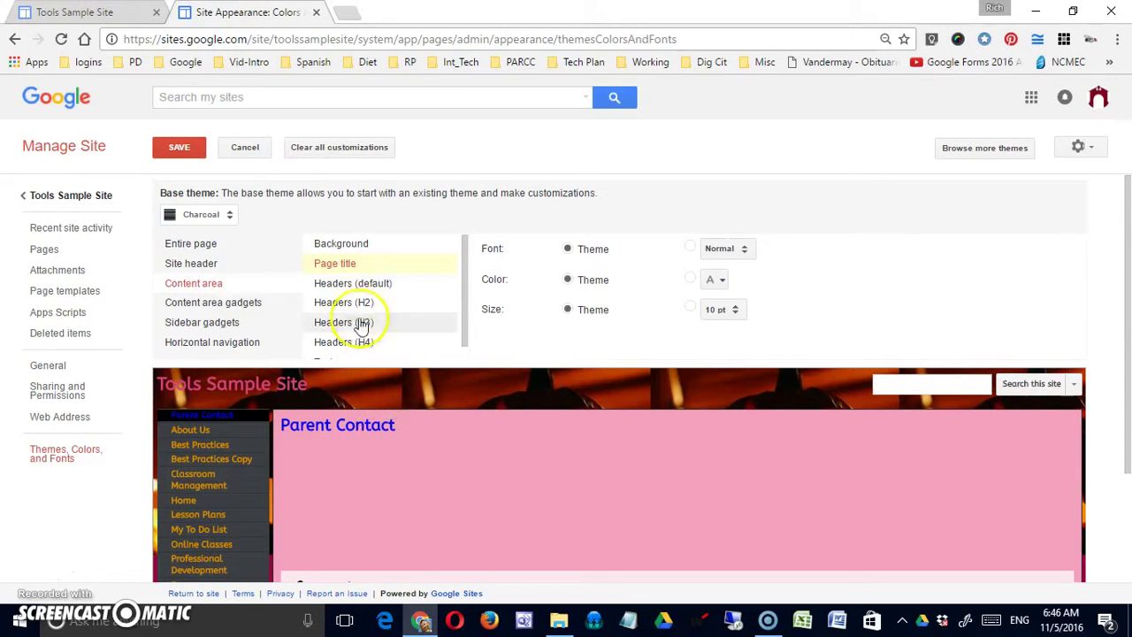
left_click(368, 285)
left_click(355, 320)
left_click(354, 340)
left_click(460, 329)
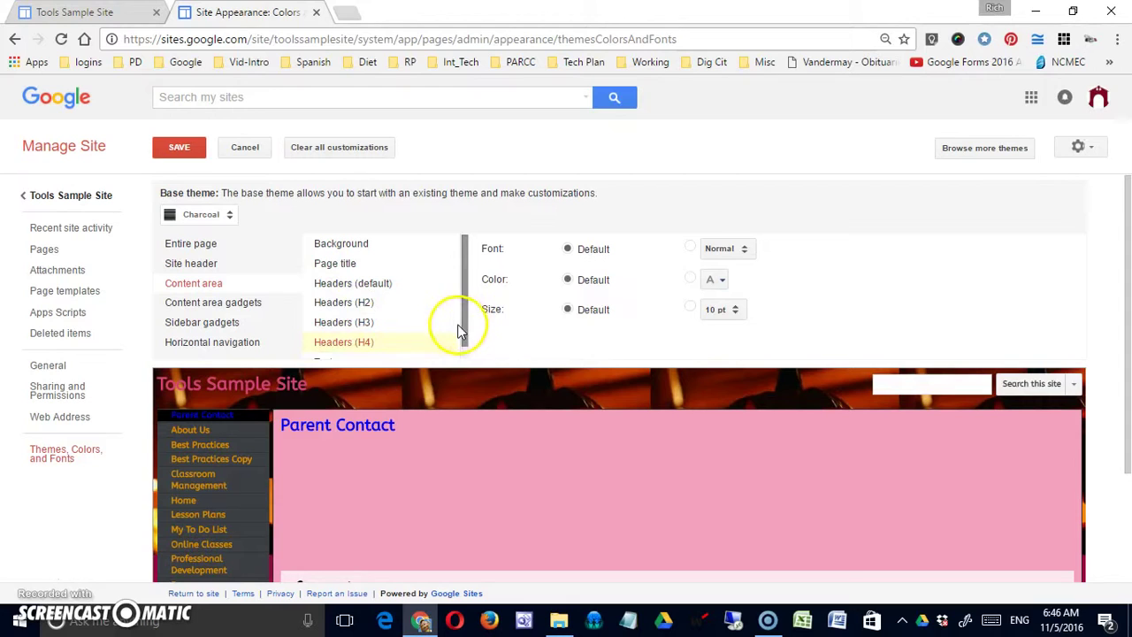
left_click_drag(464, 337, 463, 351)
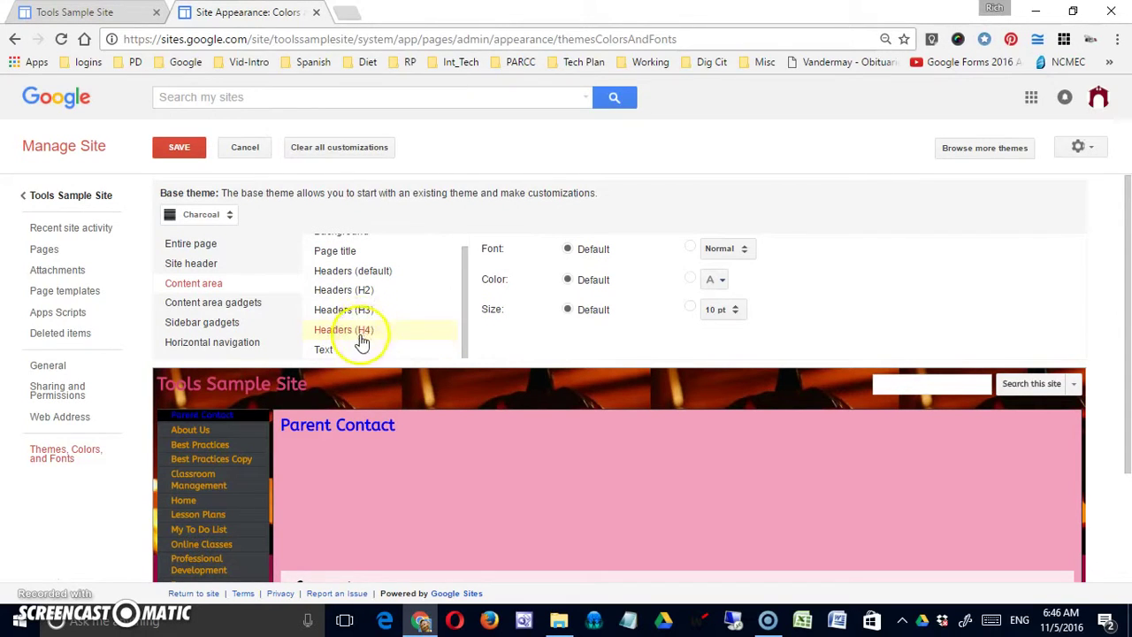
left_click(362, 291)
left_click(362, 307)
left_click(364, 329)
left_click(367, 291)
left_click(363, 309)
left_click(355, 330)
Show the content area Text font, colour and size options, all left at Theme
left_click(323, 352)
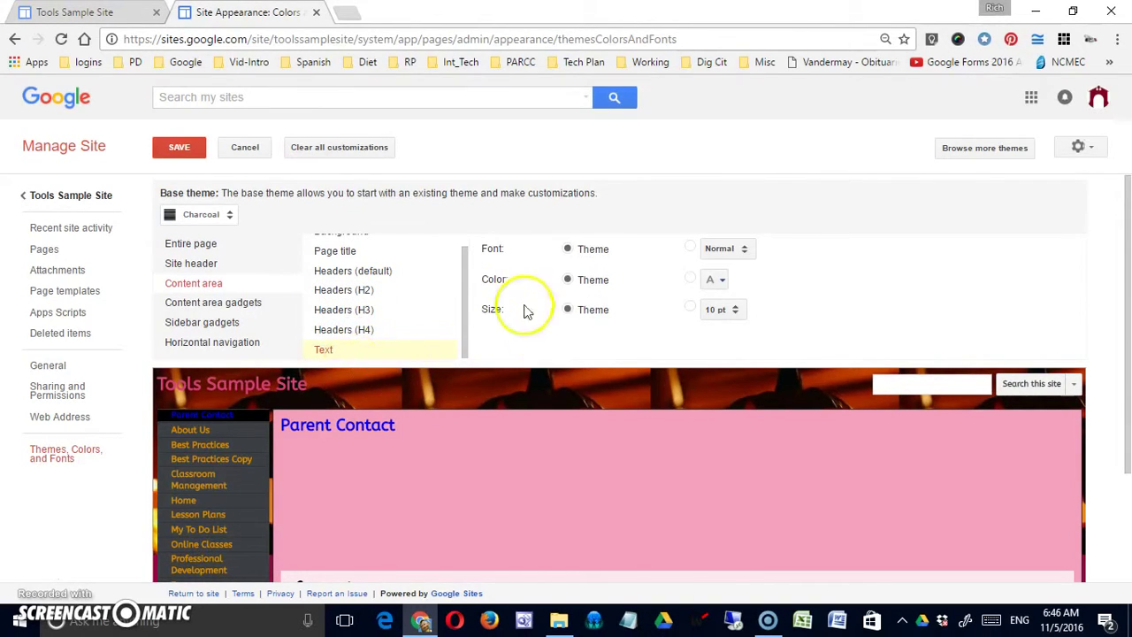
left_click(241, 310)
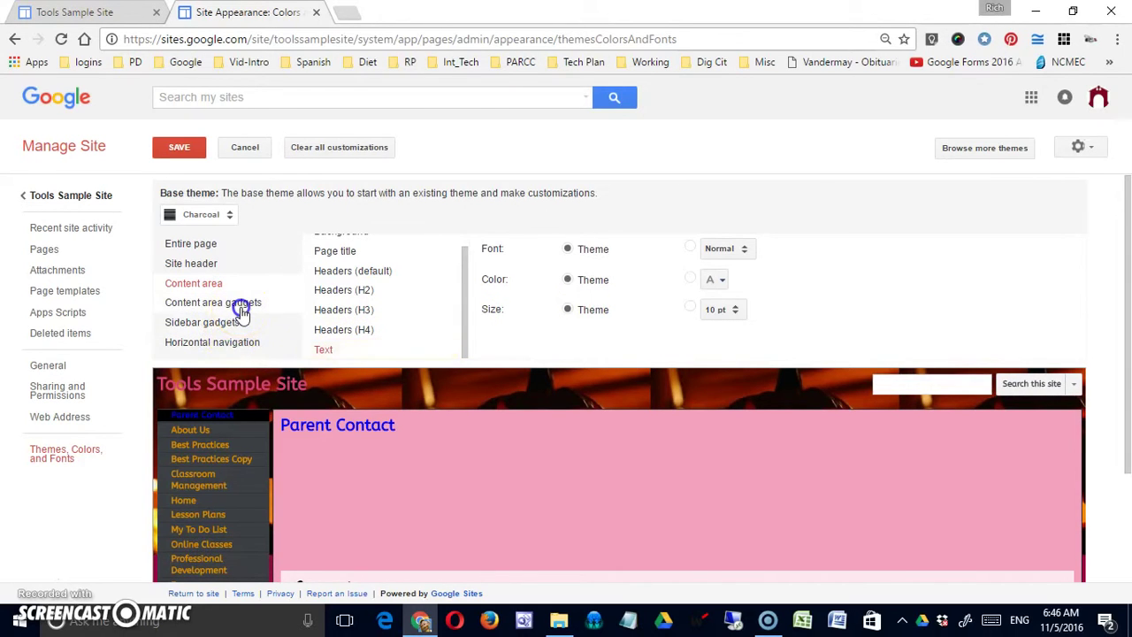
mouse_move(243, 314)
left_mouse_down()
mouse_move(246, 346)
mouse_move(249, 306)
mouse_move(223, 338)
mouse_move(244, 315)
left_mouse_up()
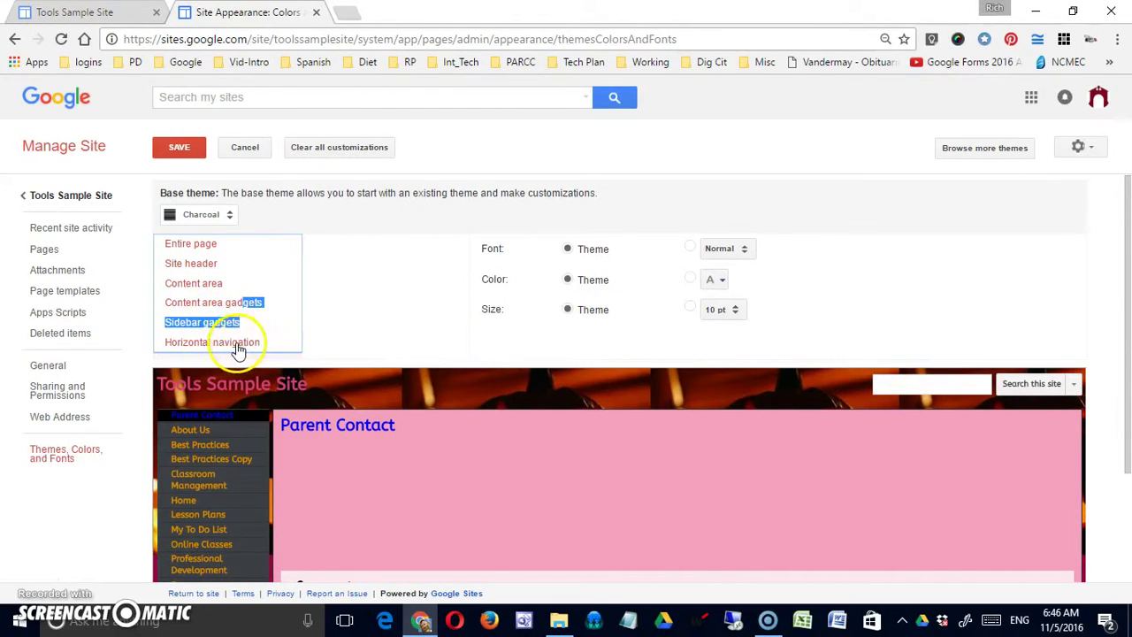
Review horizontal navigation Text, Selected text and Dropdown styles, then keep Layout alignment at left
left_click(239, 345)
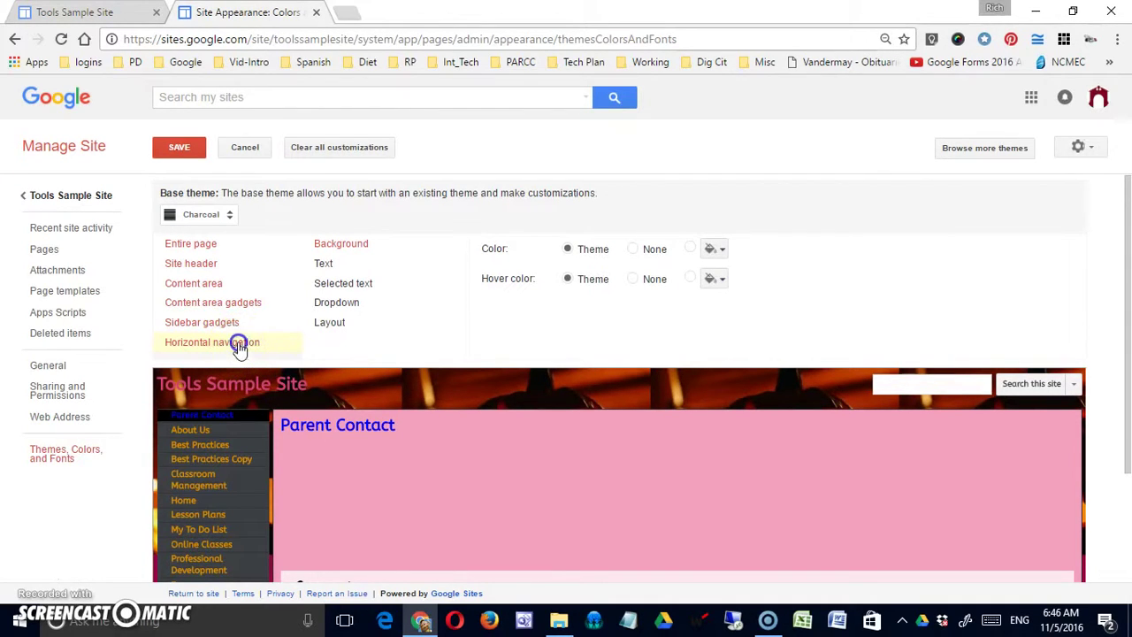
left_click(324, 262)
left_click(363, 285)
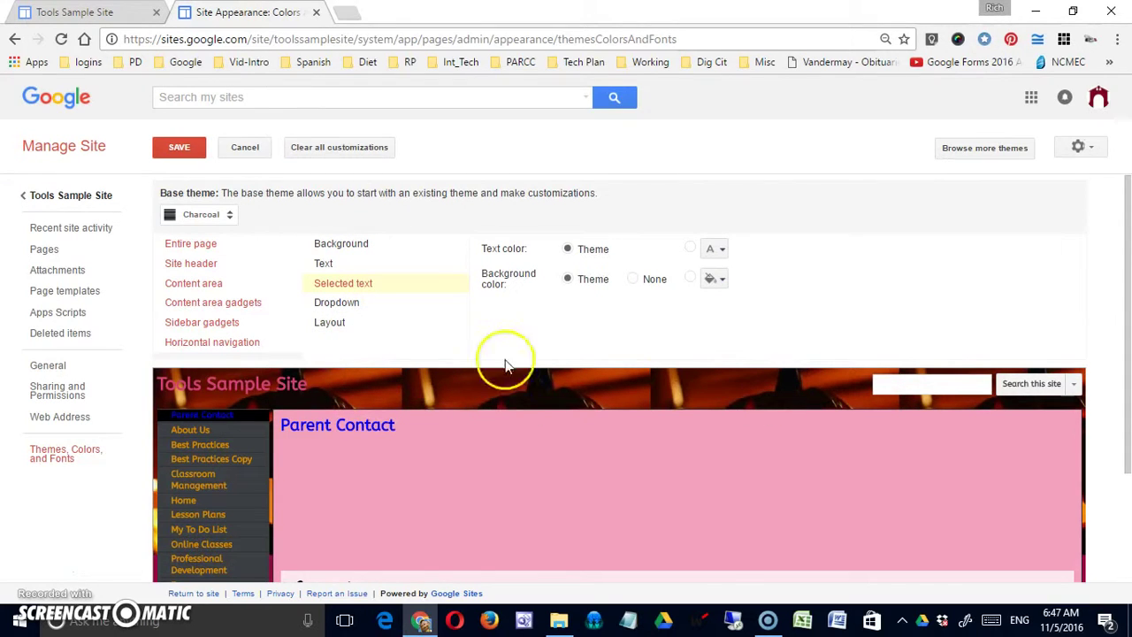
left_click(355, 303)
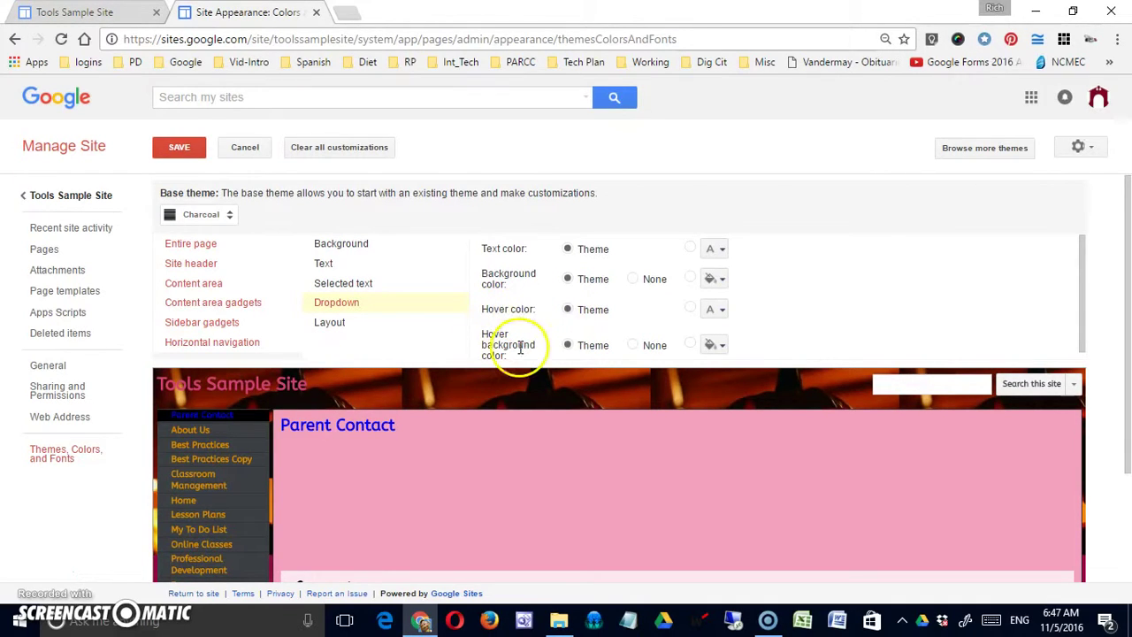
left_click(359, 328)
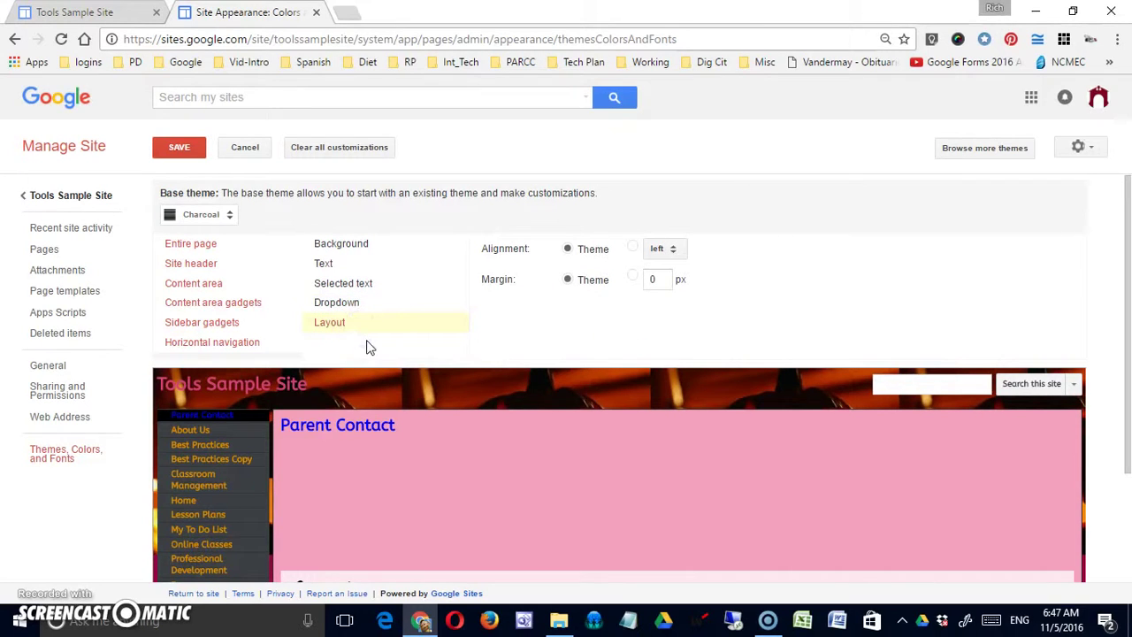
left_click(674, 250)
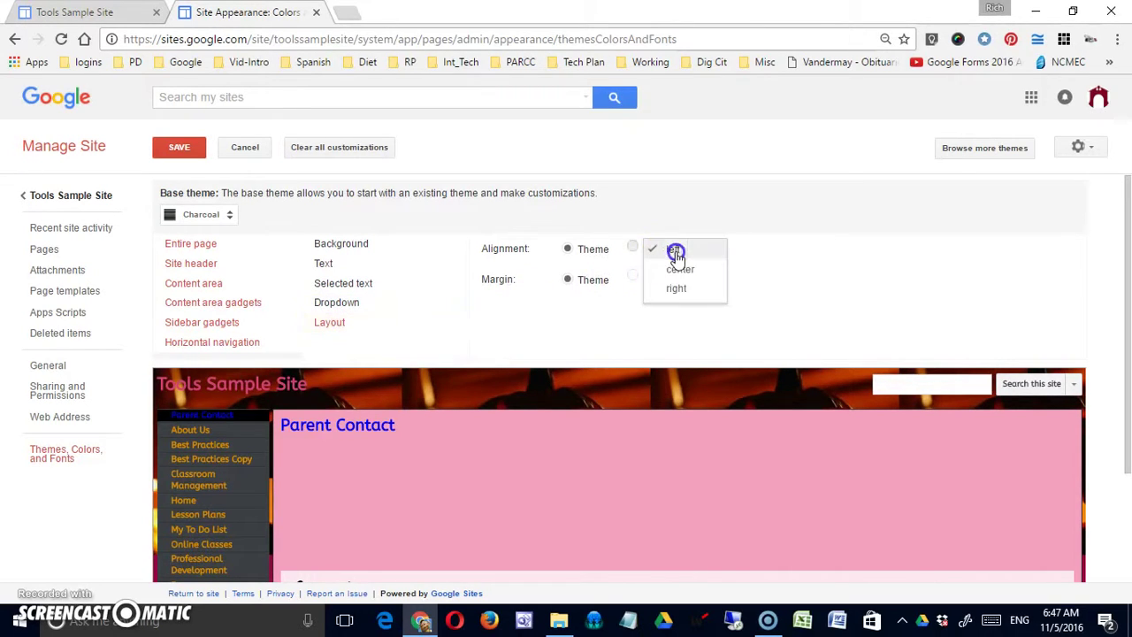
left_click(675, 249)
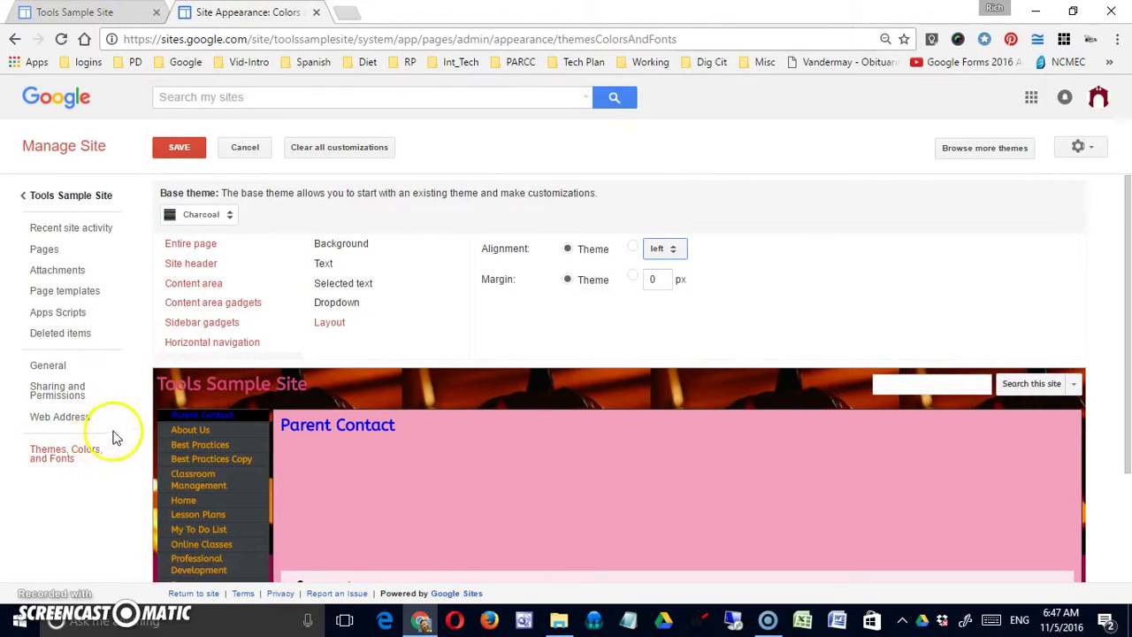
Leave appearance settings unsaved, scroll through Recent site activity, then view the Pages tree
left_click(86, 227)
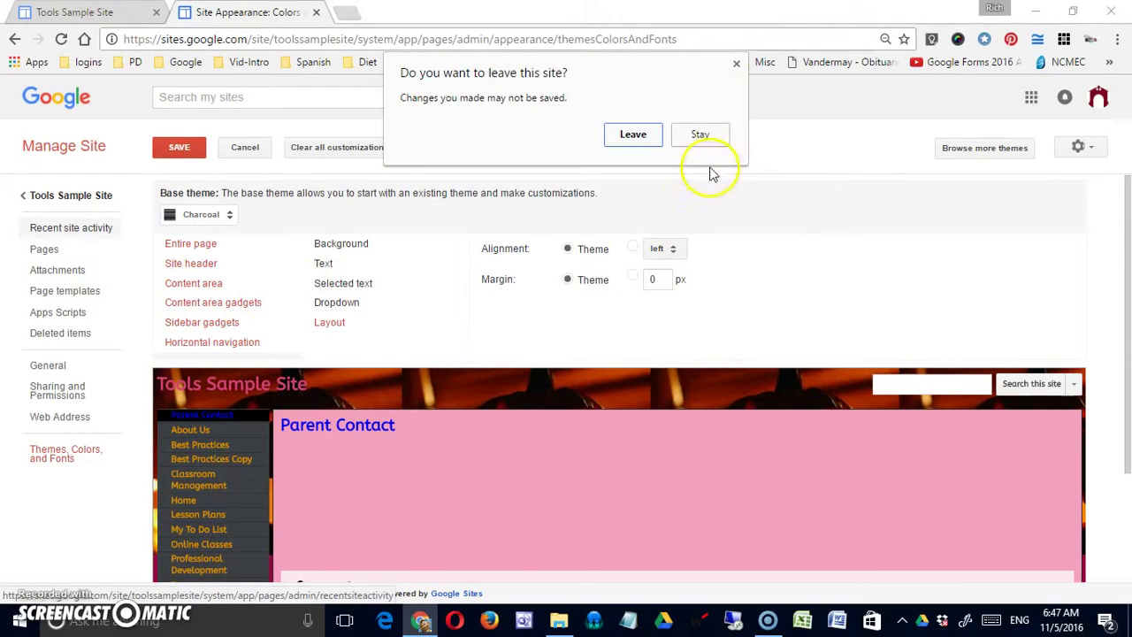
left_click(650, 134)
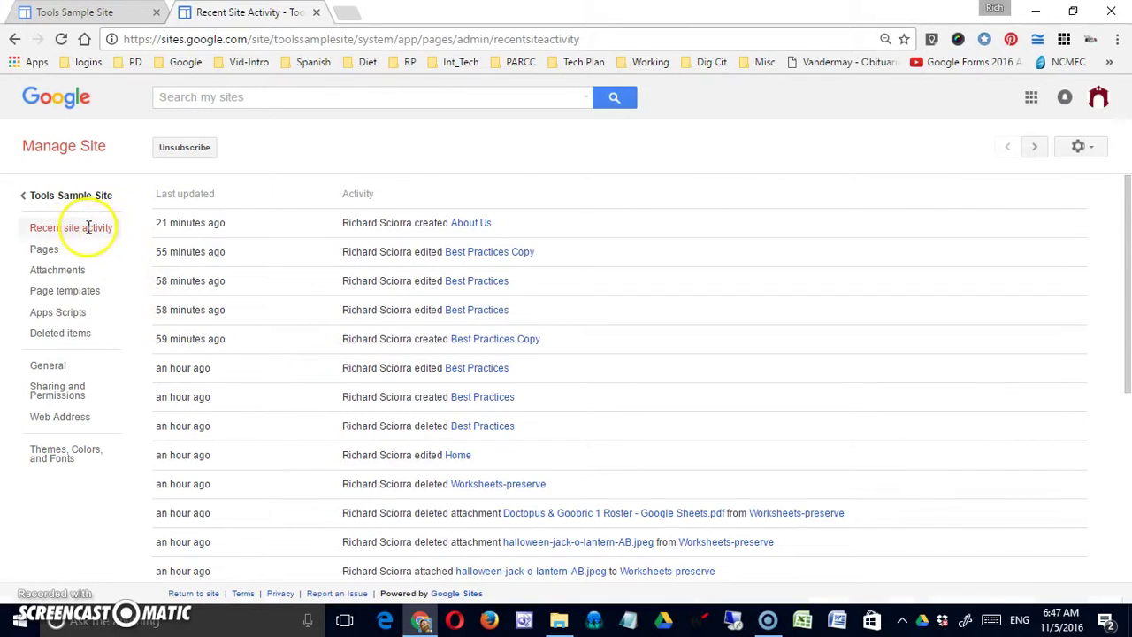
scroll(452, 371, "down", 4)
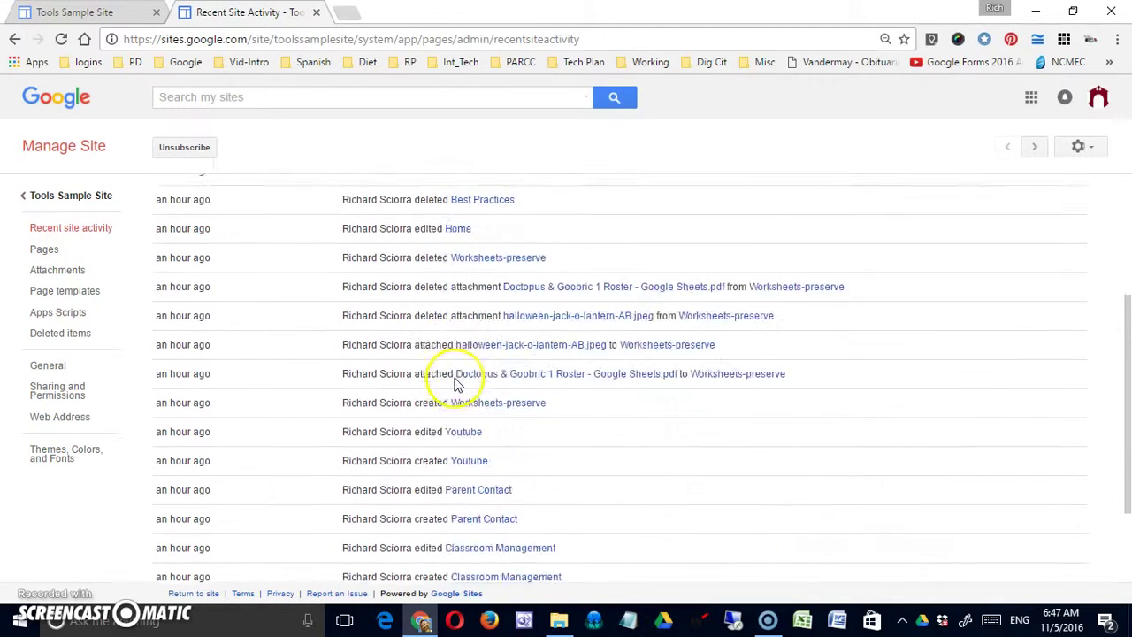
scroll(451, 381, "up", 2)
scroll(451, 381, "up", 2)
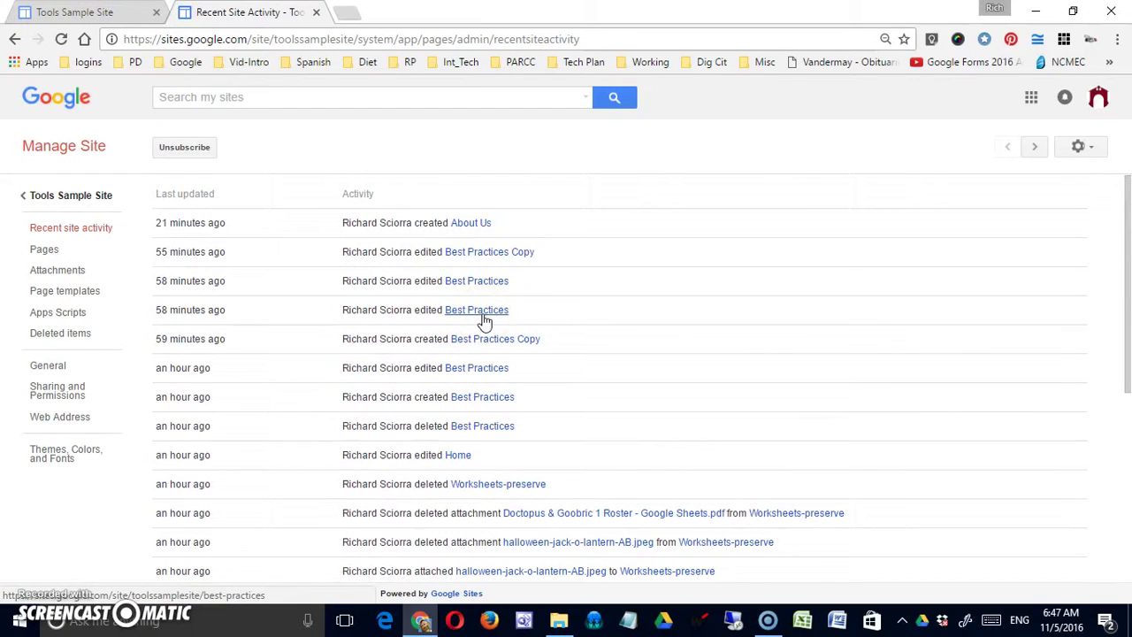
scroll(478, 323, "down", 1)
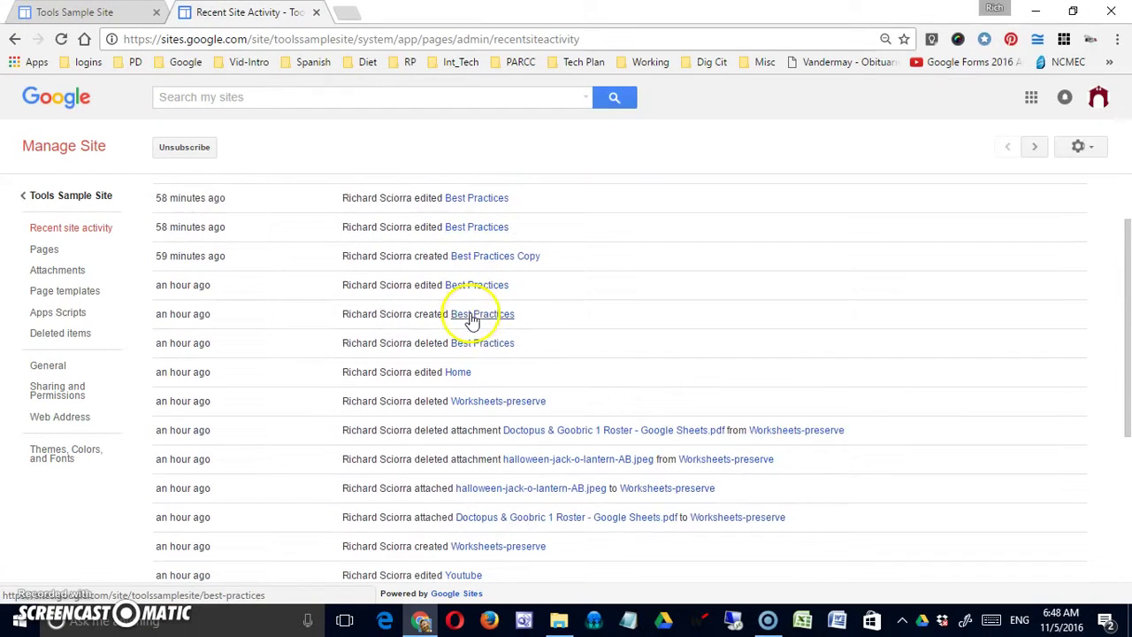
scroll(498, 329, "down", 2)
scroll(372, 336, "up", 3)
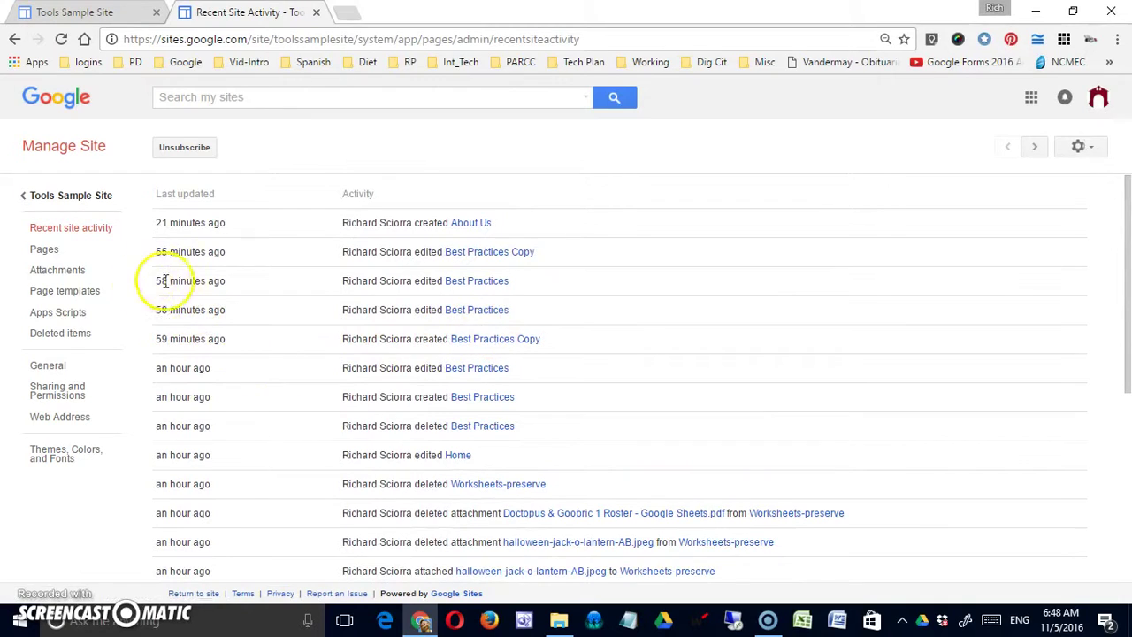
left_click(44, 250)
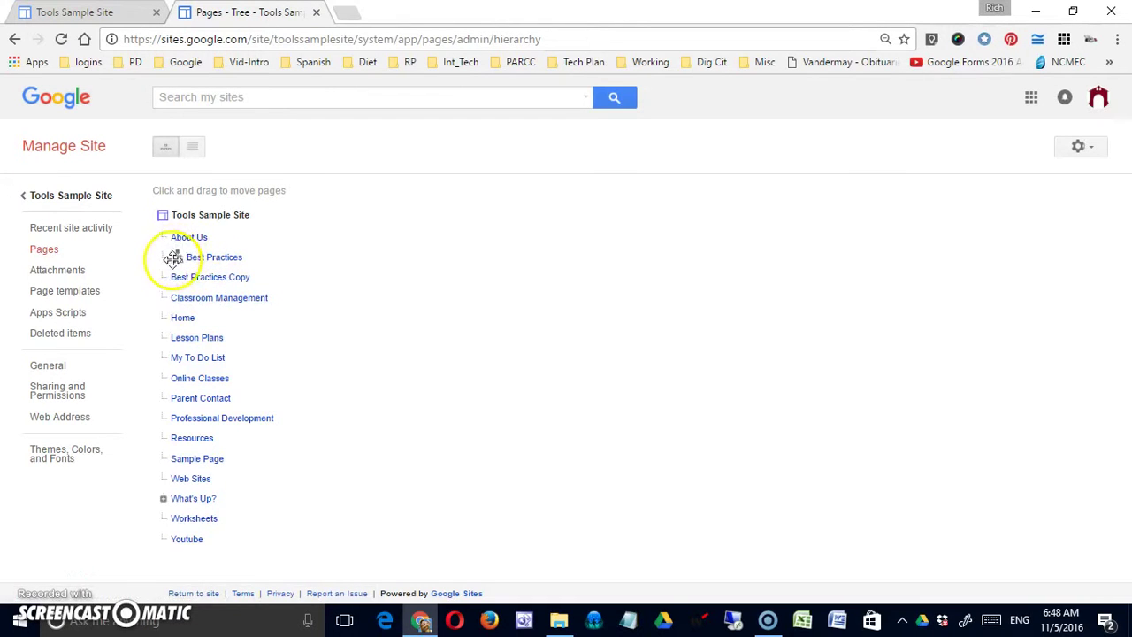
Browse the Attachments and Page templates lists, then view the empty Apps Scripts page
left_click(67, 270)
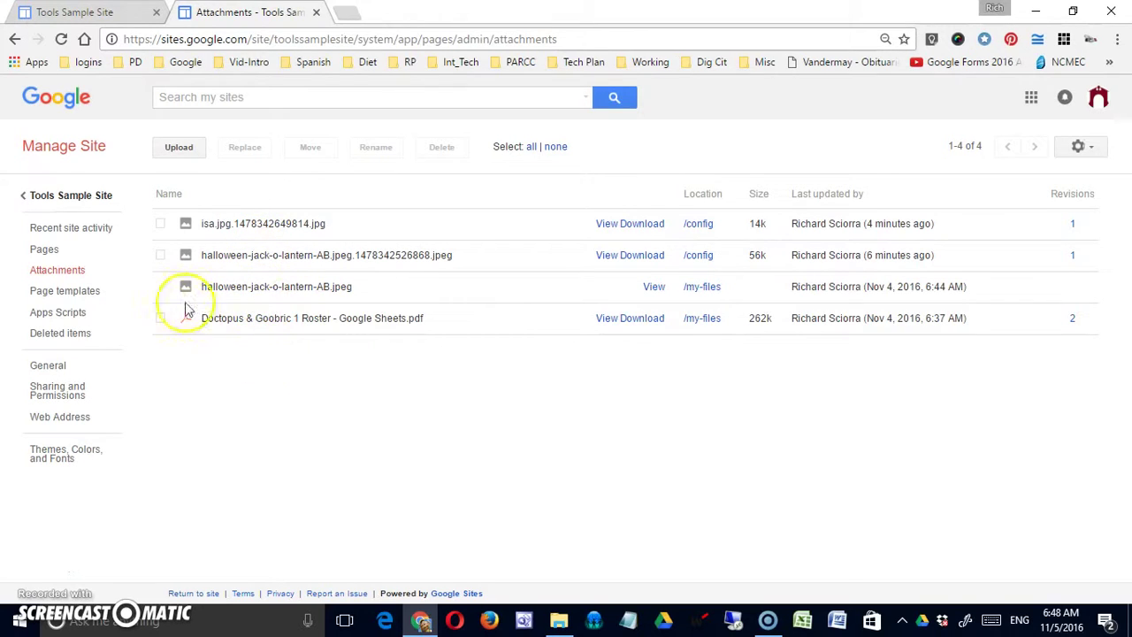
left_click(94, 293)
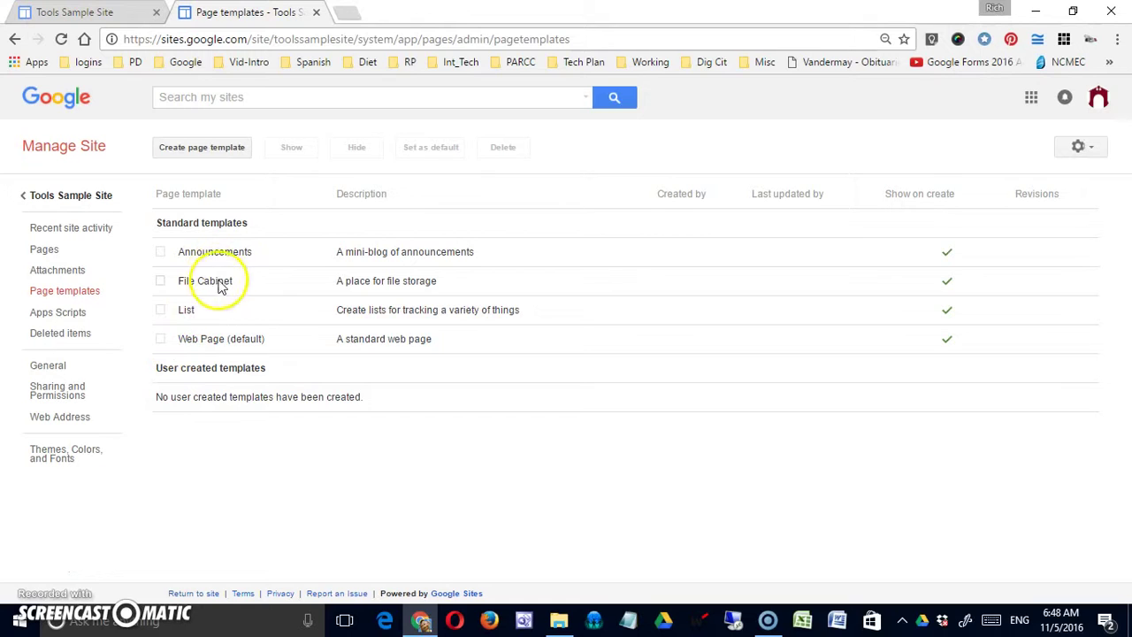
left_click(197, 341)
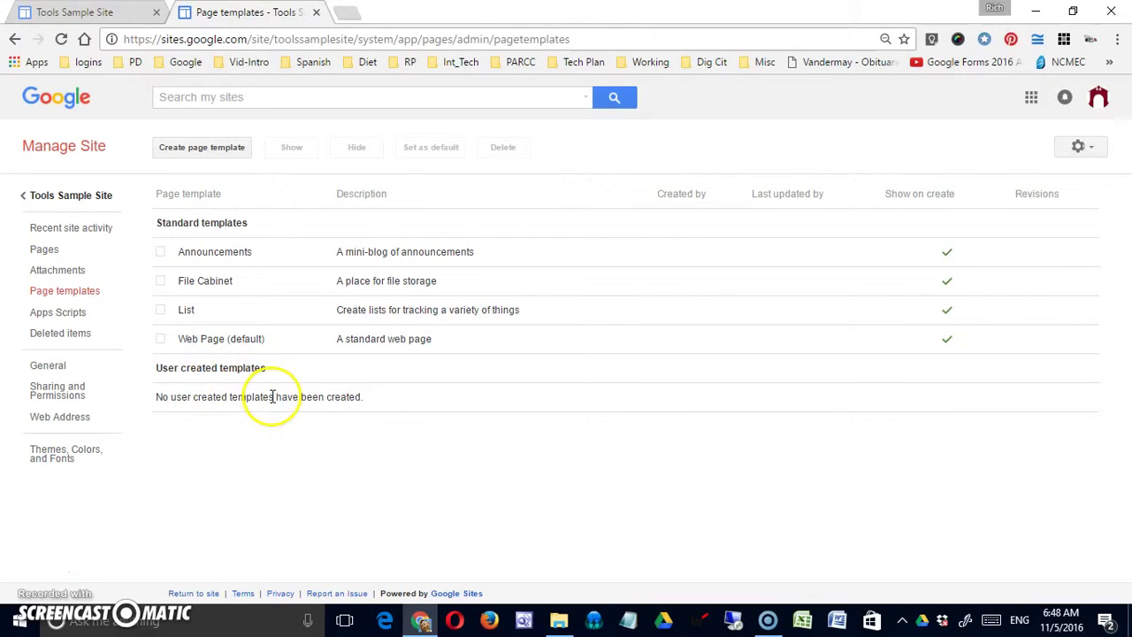
left_click(78, 311)
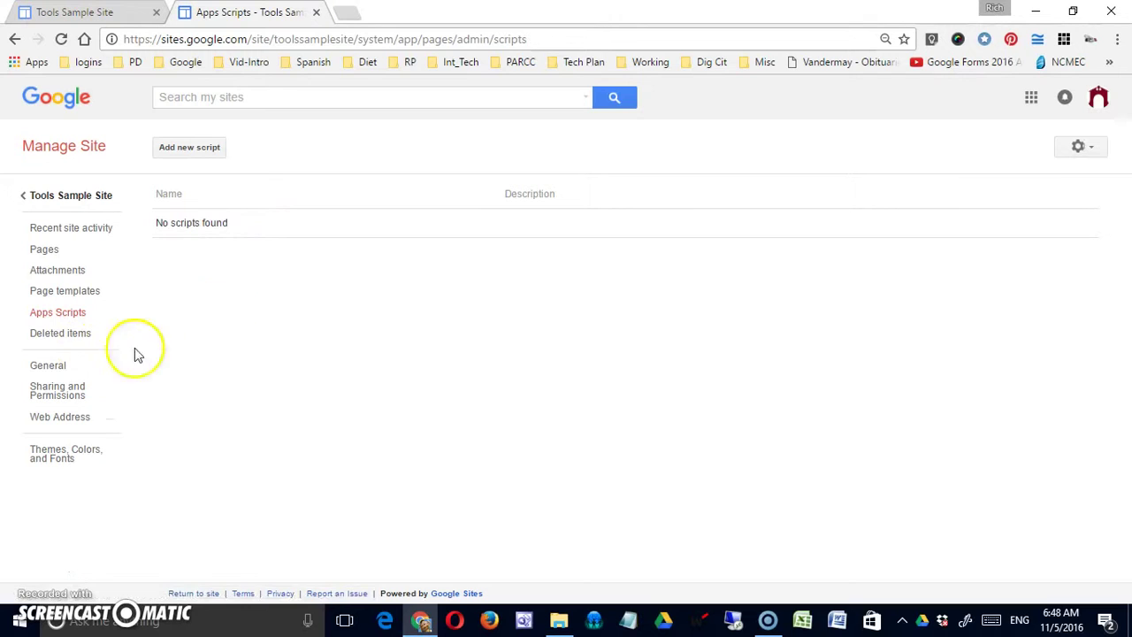
Check Deleted items, then return to Tools Sample Site's Parent Contact page
left_click(81, 336)
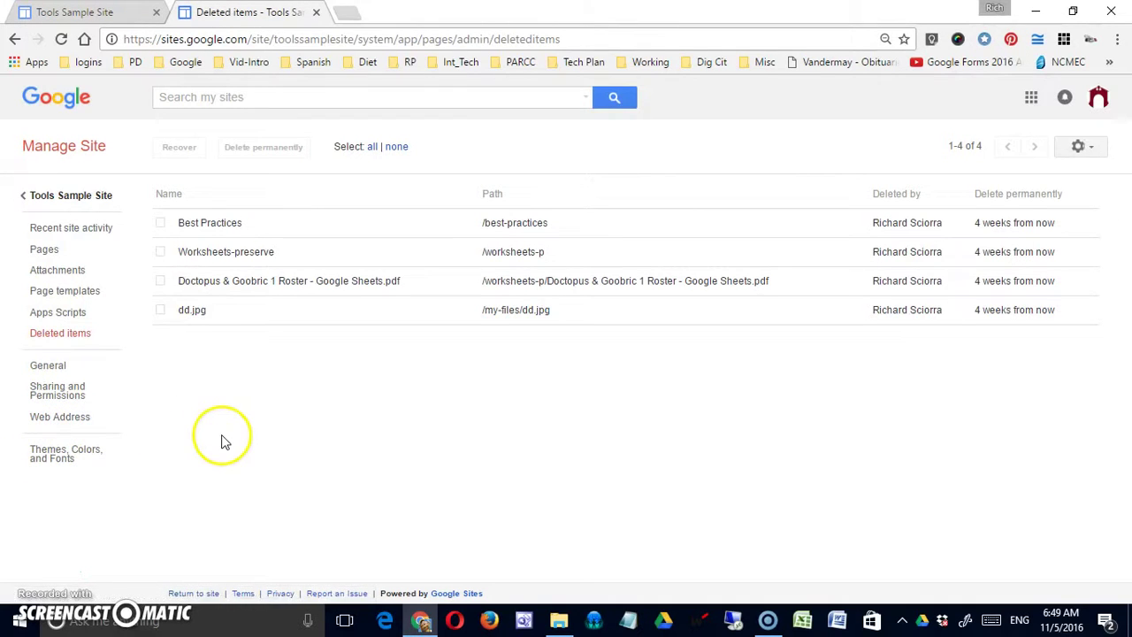
left_click(32, 197)
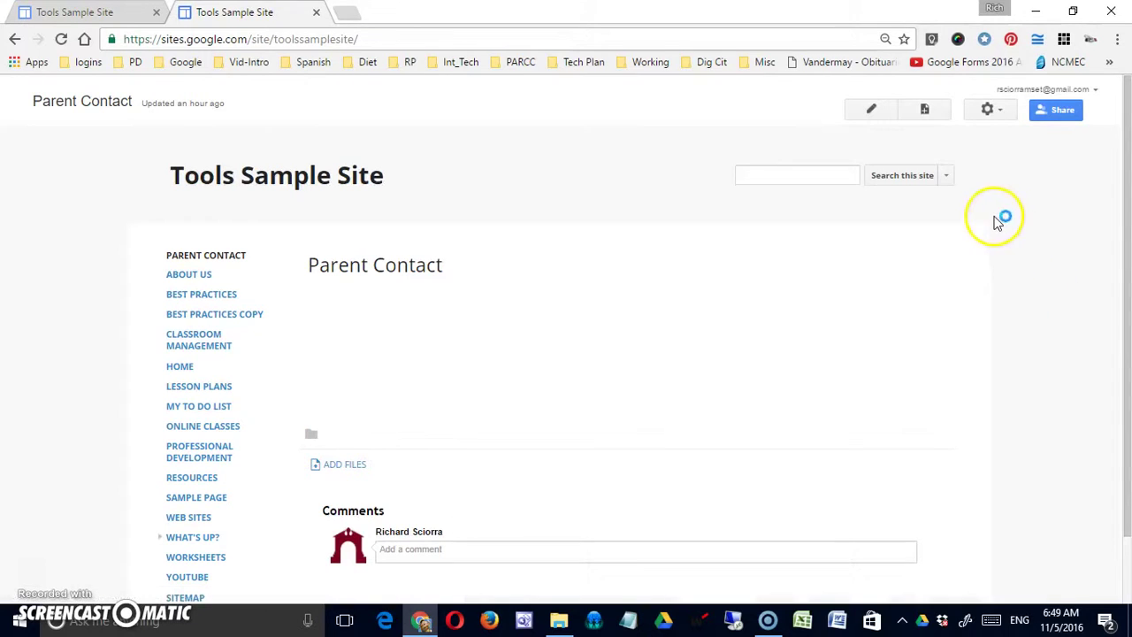
Open the gear More actions menu on Parent Contact and look over items like Edit site layout
left_click(992, 110)
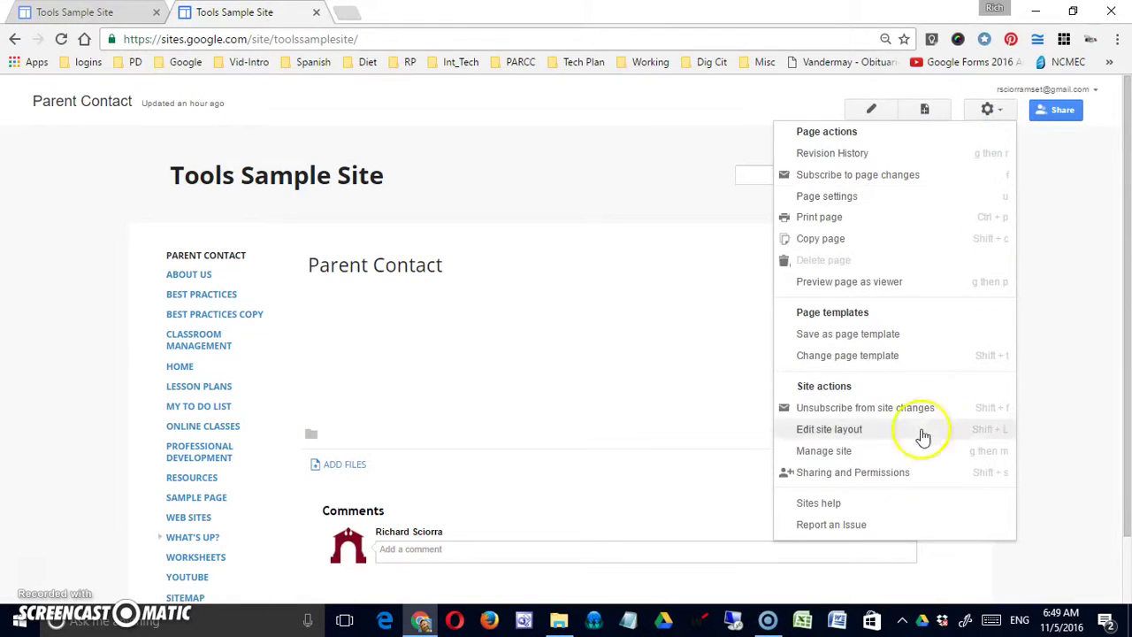
left_click(869, 438)
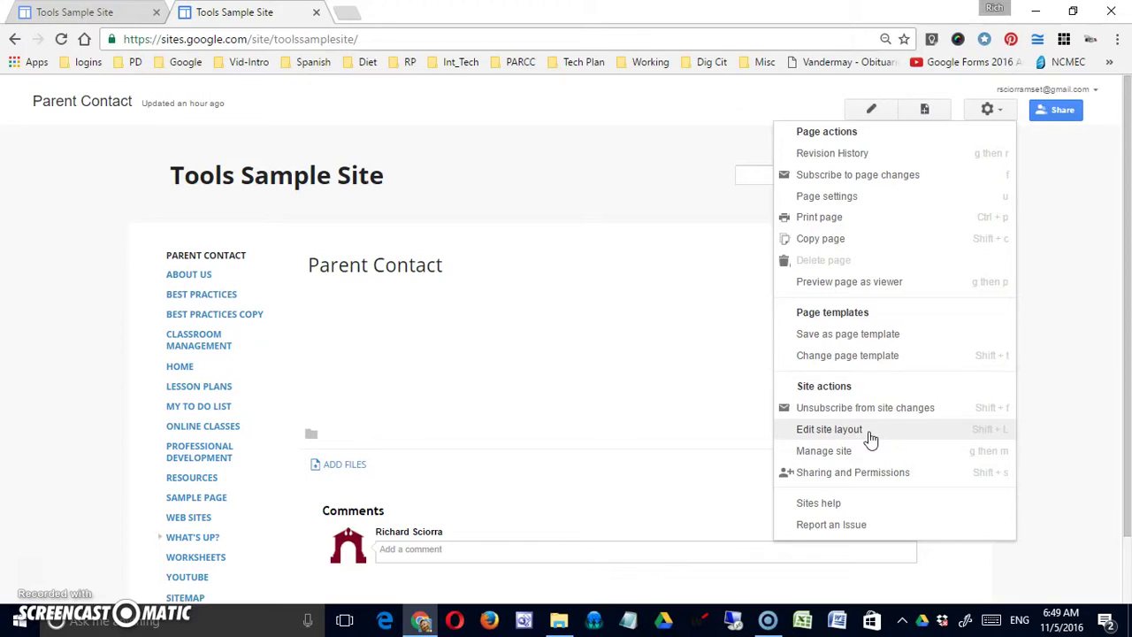
left_click(873, 437)
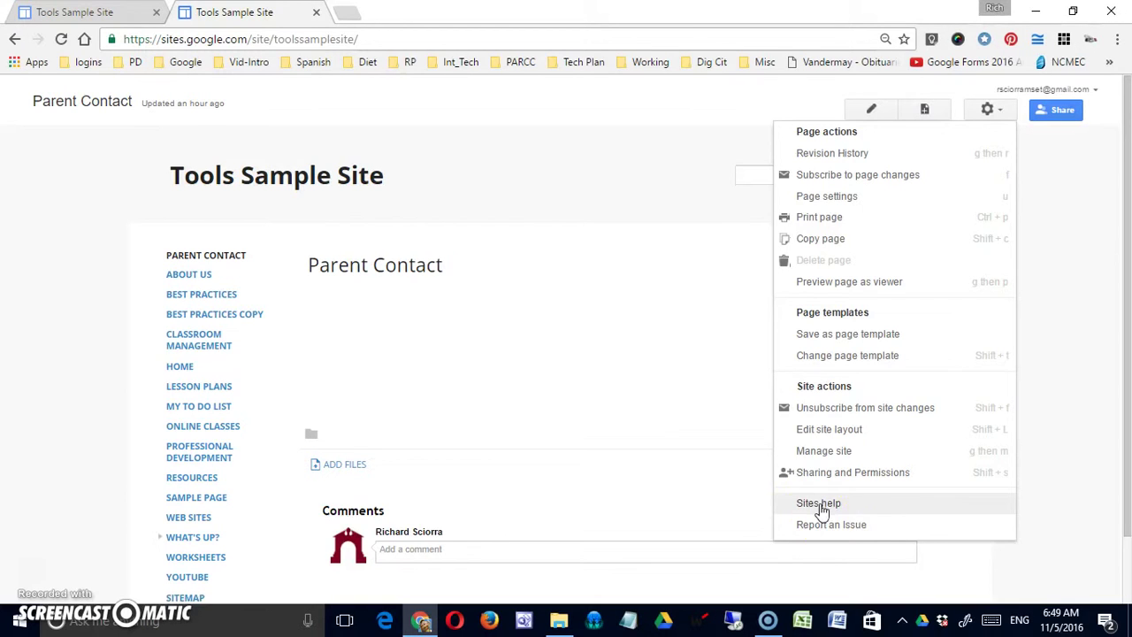
left_click(820, 529)
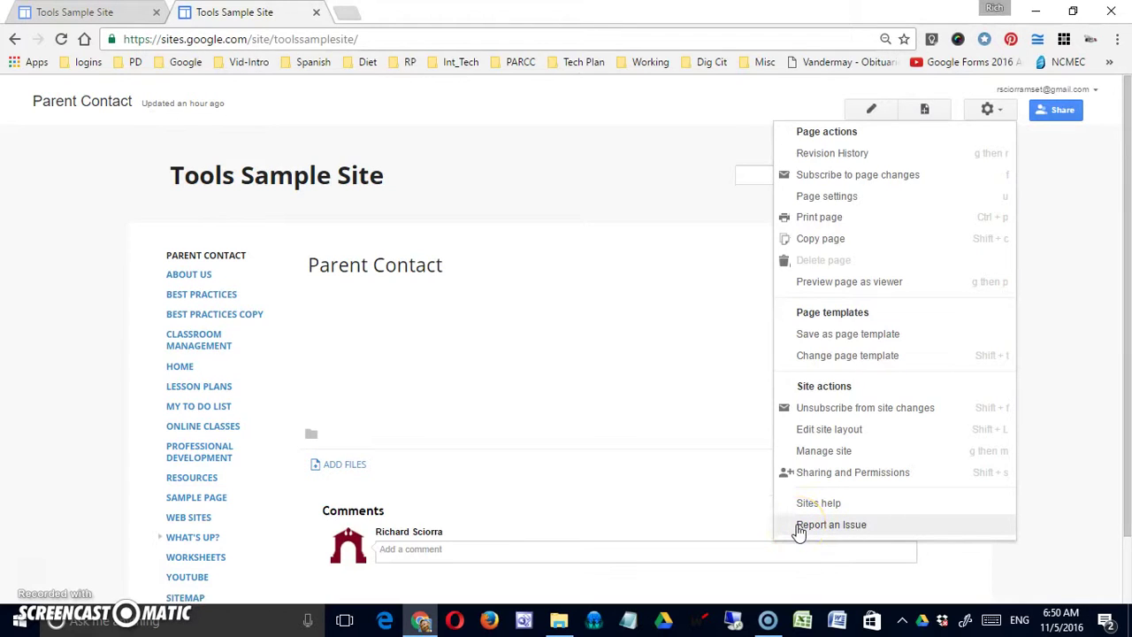
left_click(848, 440)
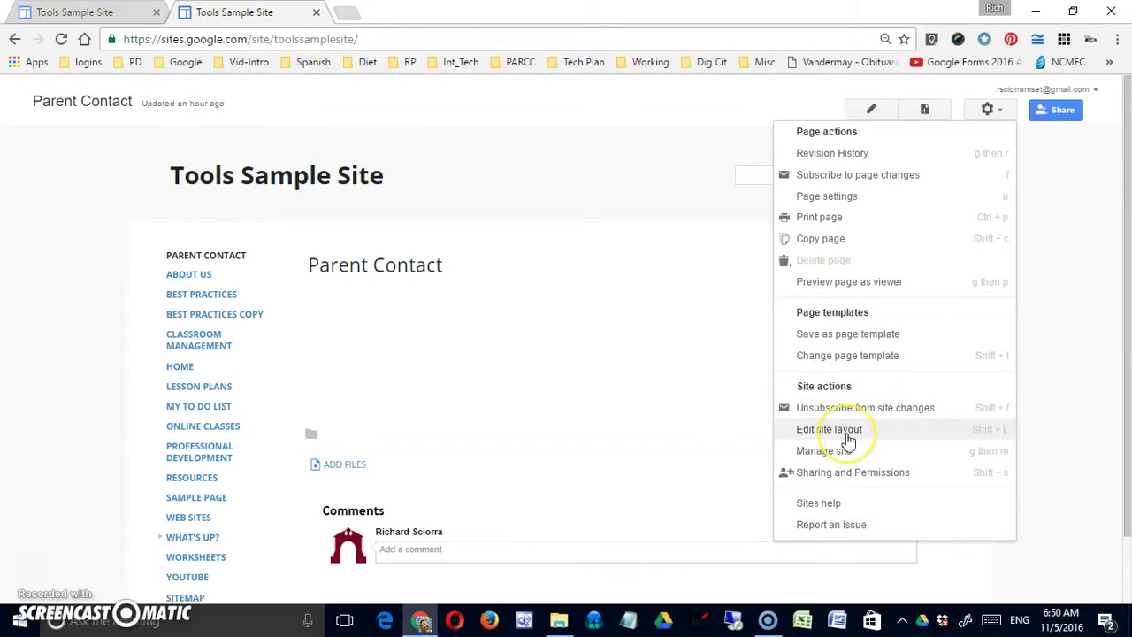